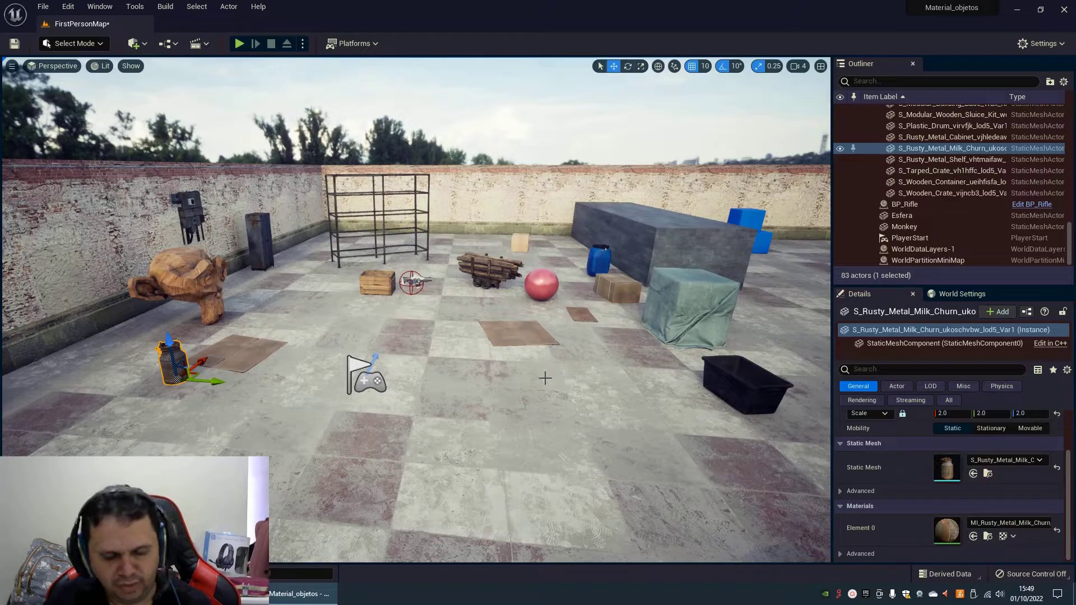
Fly the viewport camera across the rooftop past the monkey, boxes, milk churn and sky.
{"action": "mouse_move", "coordinate": [458, 363]}
{"action": "left_mouse_down"}
{"action": "mouse_move", "coordinate": [456, 353]}
{"action": "mouse_move", "coordinate": [659, 349]}
{"action": "left_mouse_up"}
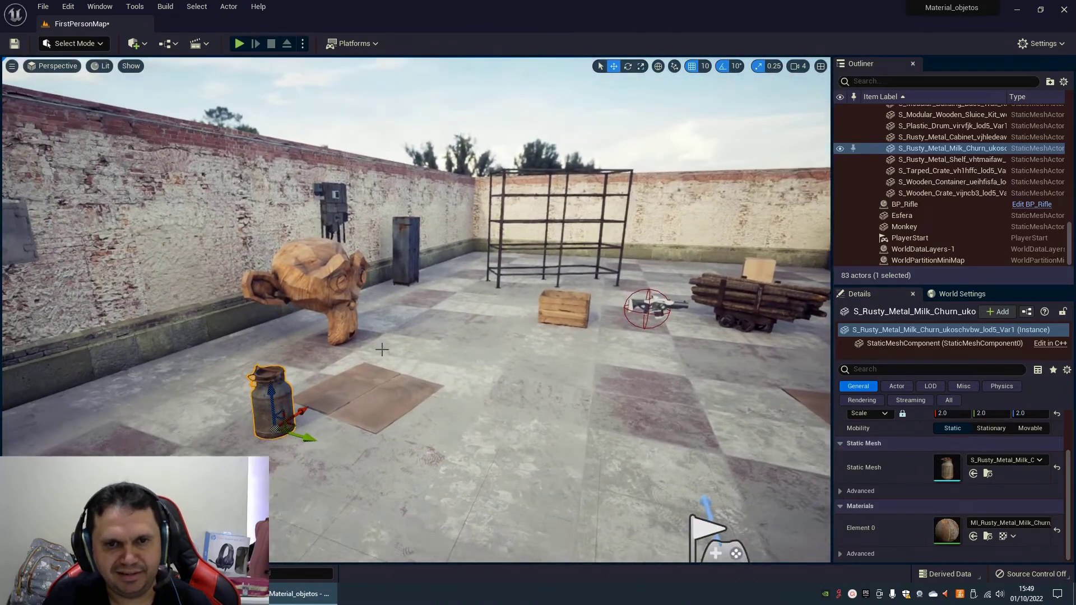
{"action": "mouse_move", "coordinate": [659, 350]}
{"action": "left_mouse_down"}
{"action": "mouse_move", "coordinate": [382, 353]}
{"action": "mouse_move", "coordinate": [392, 352]}
{"action": "left_mouse_up"}
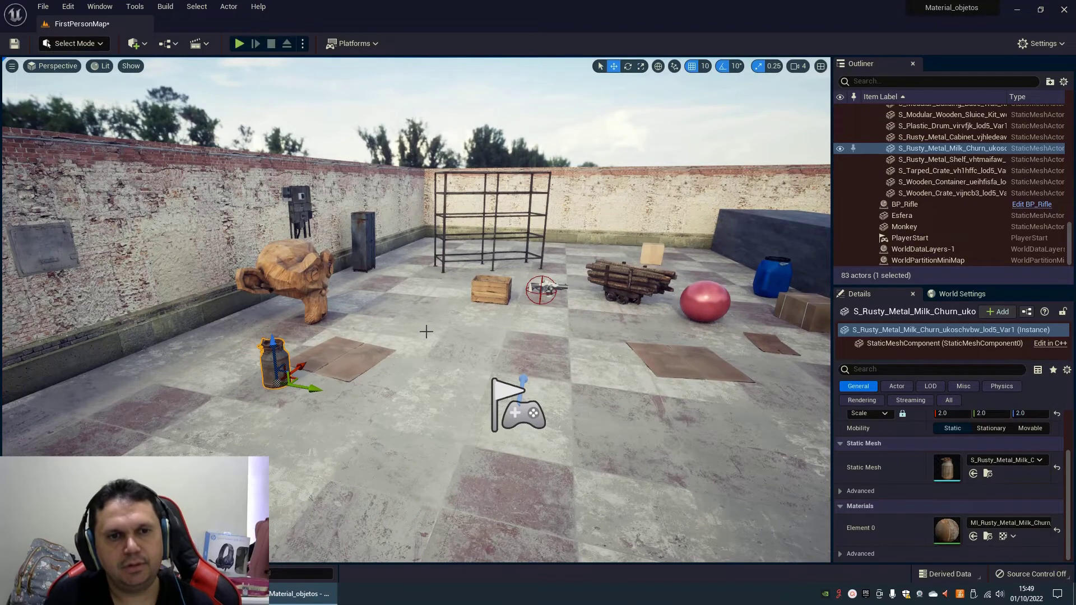
{"action": "left_click_drag", "start_coordinate": [426, 331], "coordinate": [416, 333]}
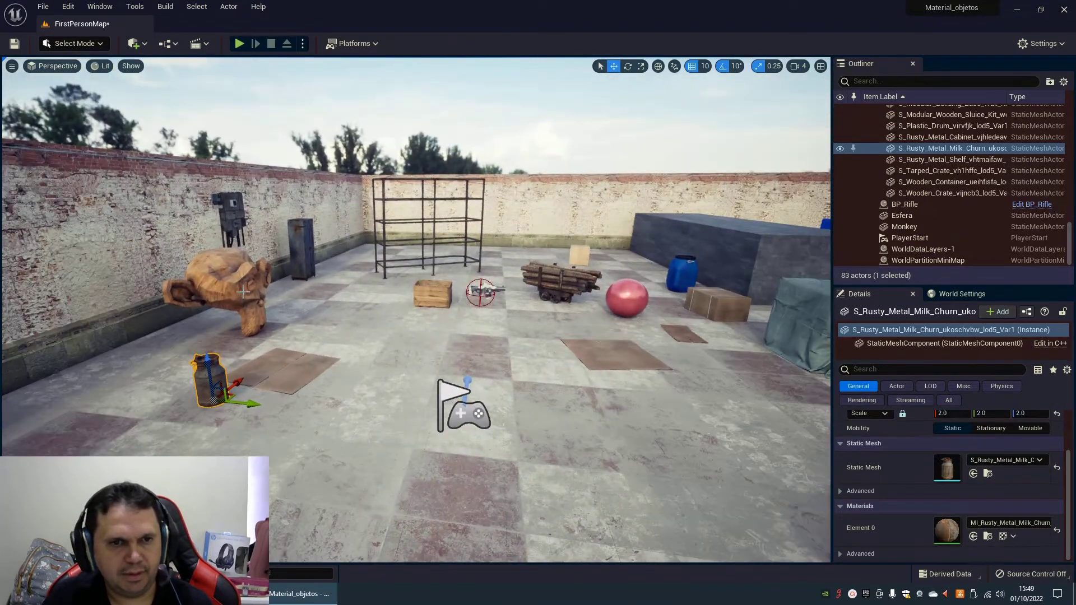
{"action": "left_click_drag", "start_coordinate": [421, 391], "coordinate": [616, 371]}
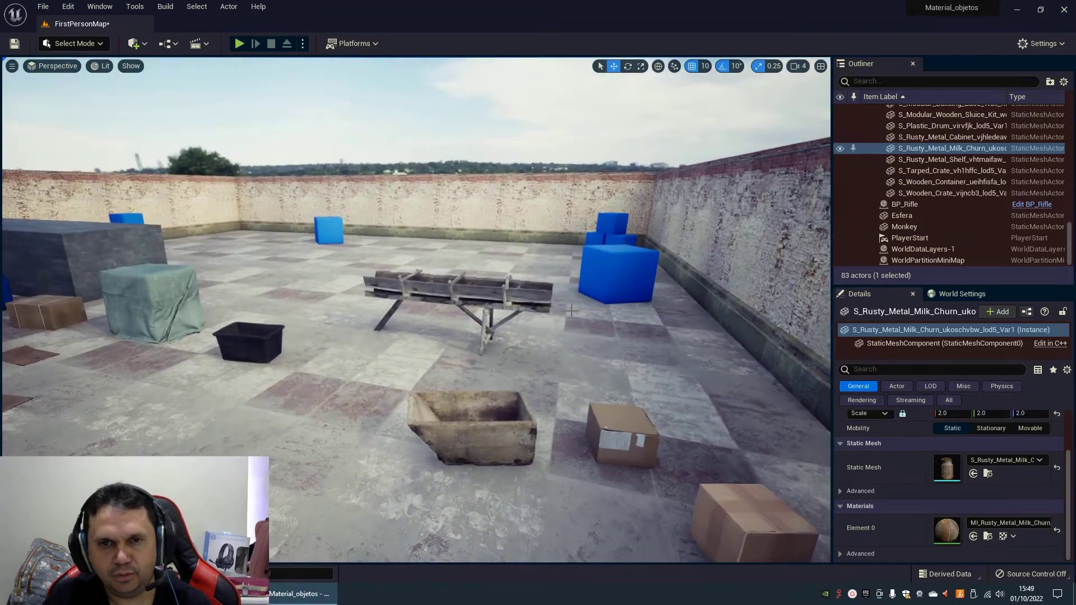
{"action": "left_click_drag", "start_coordinate": [310, 392], "coordinate": [309, 377]}
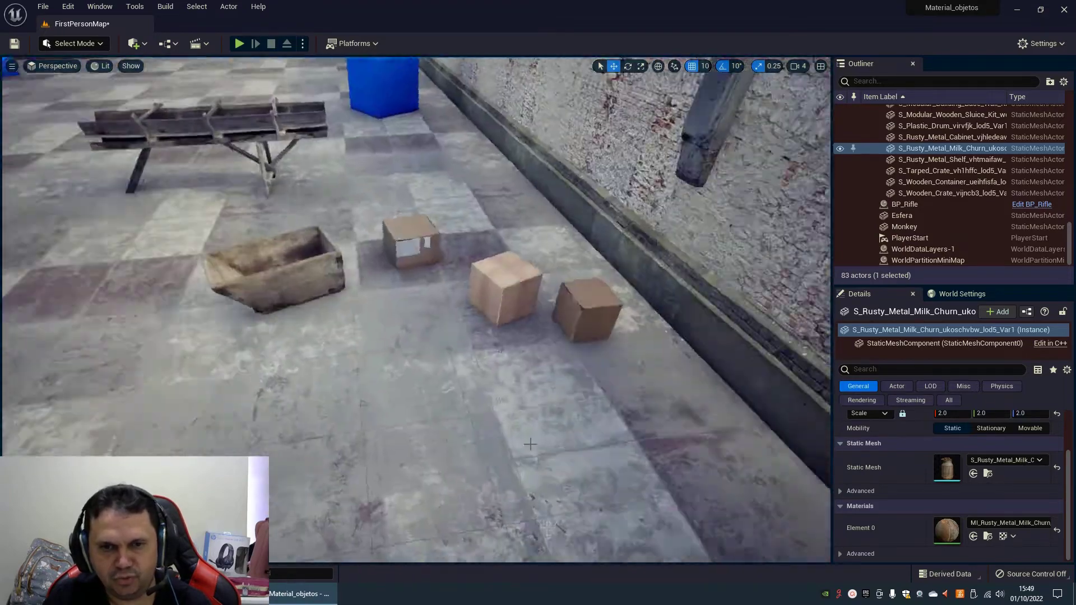
{"action": "mouse_move", "coordinate": [310, 377]}
{"action": "right_mouse_down"}
{"action": "mouse_move", "coordinate": [540, 441]}
{"action": "mouse_move", "coordinate": [2, 306]}
{"action": "mouse_move", "coordinate": [27, 221]}
{"action": "mouse_move", "coordinate": [16, 252]}
{"action": "mouse_move", "coordinate": [165, 185]}
{"action": "right_mouse_up"}
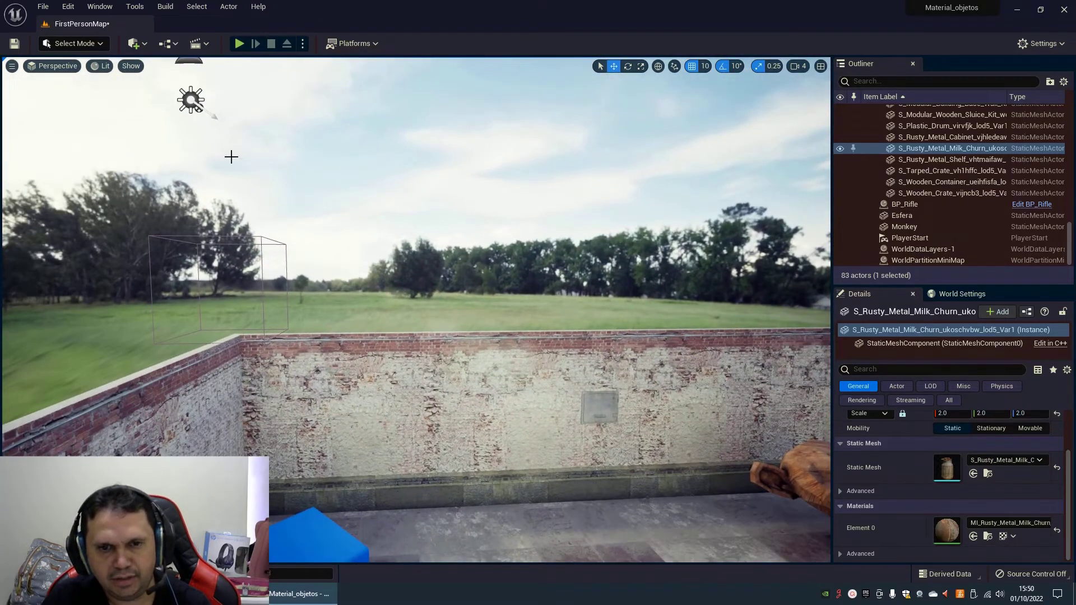
{"action": "mouse_move", "coordinate": [231, 156]}
{"action": "right_mouse_down"}
{"action": "mouse_move", "coordinate": [490, 466]}
{"action": "mouse_move", "coordinate": [426, 461]}
{"action": "right_mouse_up"}
{"action": "mouse_move", "coordinate": [421, 398]}
{"action": "right_mouse_down"}
{"action": "mouse_move", "coordinate": [361, 353]}
{"action": "mouse_move", "coordinate": [200, 124]}
{"action": "mouse_move", "coordinate": [829, 246]}
{"action": "mouse_move", "coordinate": [353, 262]}
{"action": "right_mouse_up"}
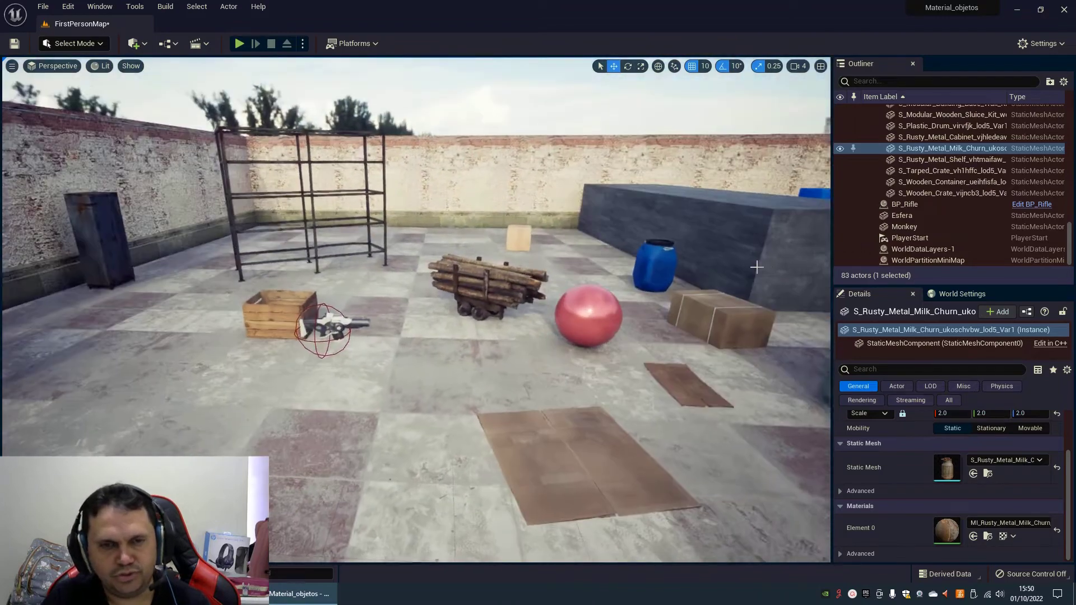
{"action": "scroll", "coordinate": [874, 193], "scroll_direction": "up", "scroll_amount": 20}
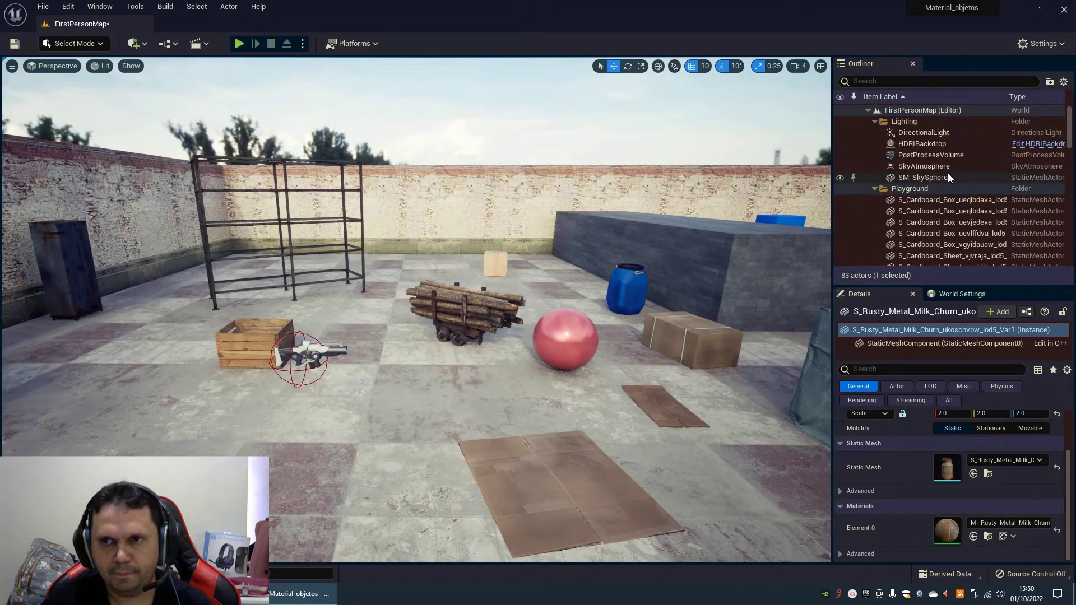
Select the PostProcessVolume in the Outliner and browse its Details near the monkey.
{"action": "left_click", "coordinate": [941, 155]}
{"action": "scroll", "coordinate": [929, 482], "scroll_direction": "down", "scroll_amount": 2}
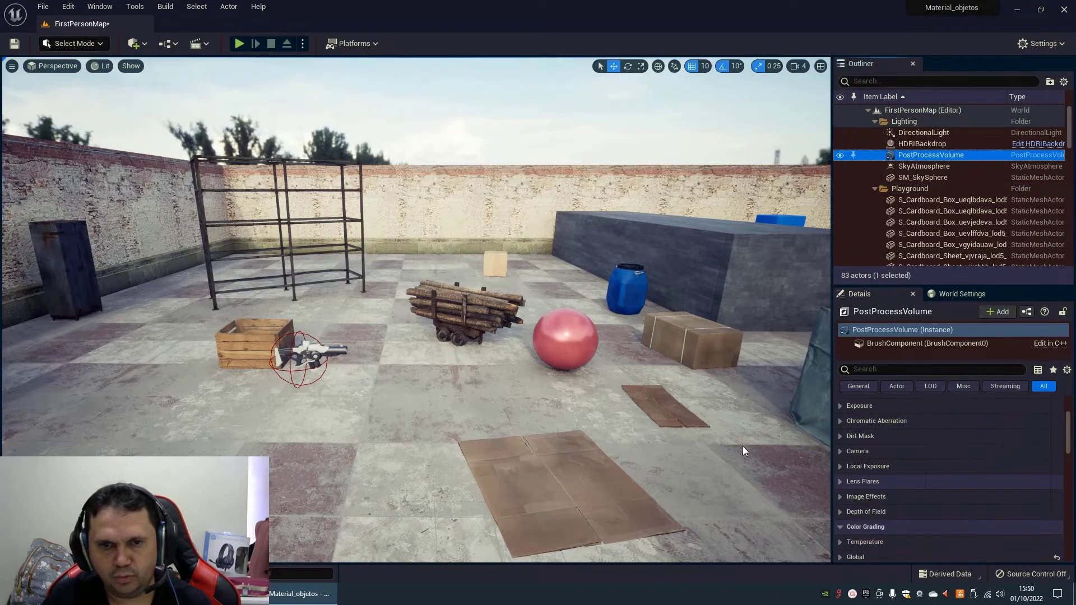
{"action": "right_click_drag", "start_coordinate": [428, 432], "coordinate": [348, 447]}
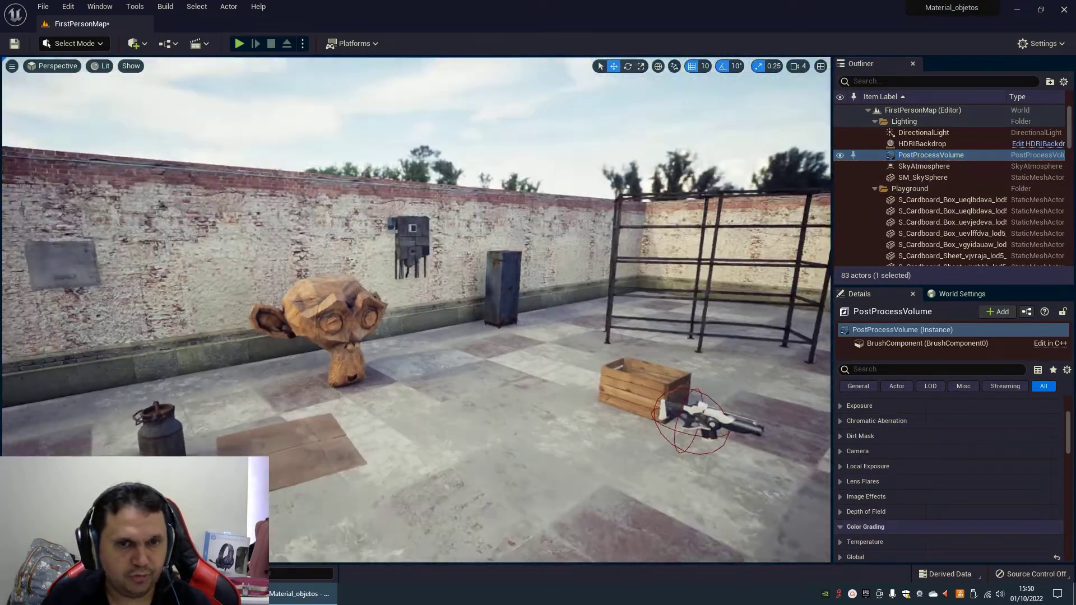
{"action": "right_click_drag", "start_coordinate": [349, 410], "coordinate": [349, 410]}
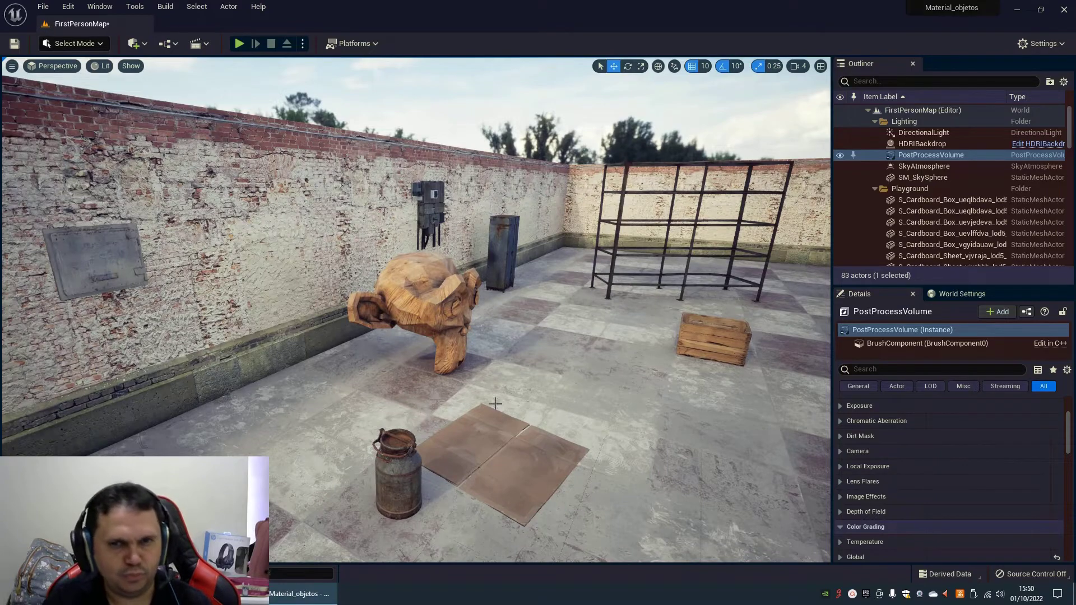
{"action": "mouse_move", "coordinate": [495, 403]}
{"action": "right_mouse_down"}
{"action": "mouse_move", "coordinate": [683, 413]}
{"action": "mouse_move", "coordinate": [504, 414]}
{"action": "right_mouse_up"}
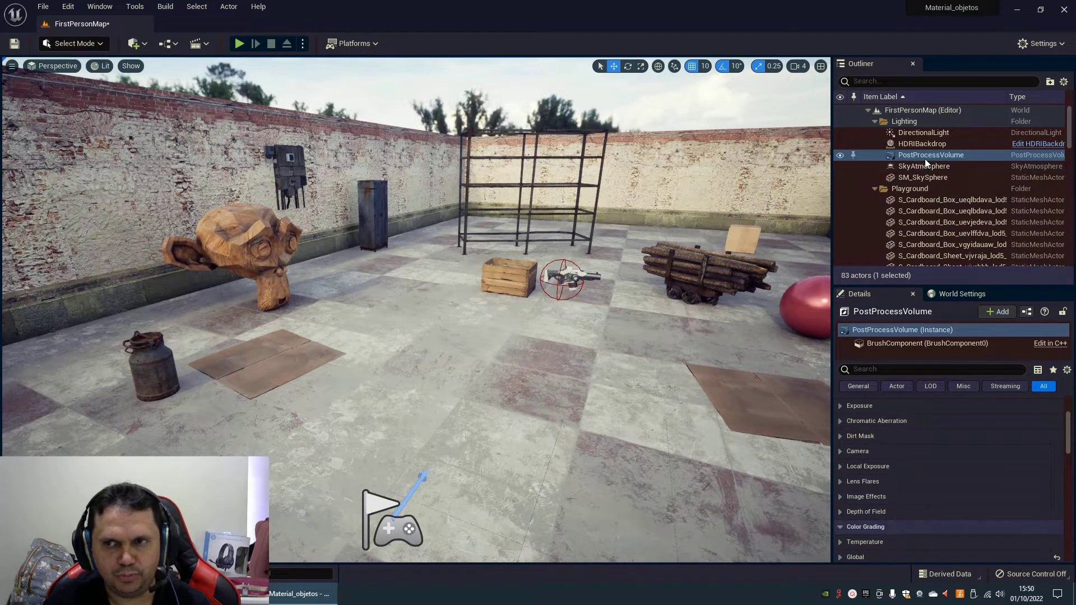
{"action": "scroll", "coordinate": [941, 475], "scroll_direction": "up", "scroll_amount": 4}
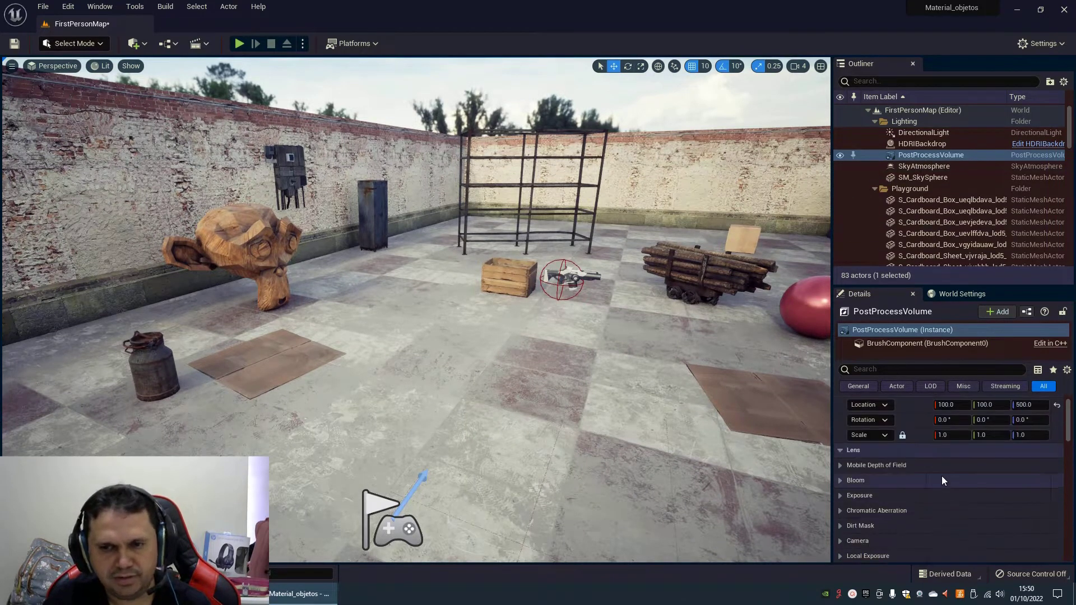
{"action": "scroll", "coordinate": [942, 476], "scroll_direction": "down", "scroll_amount": 3}
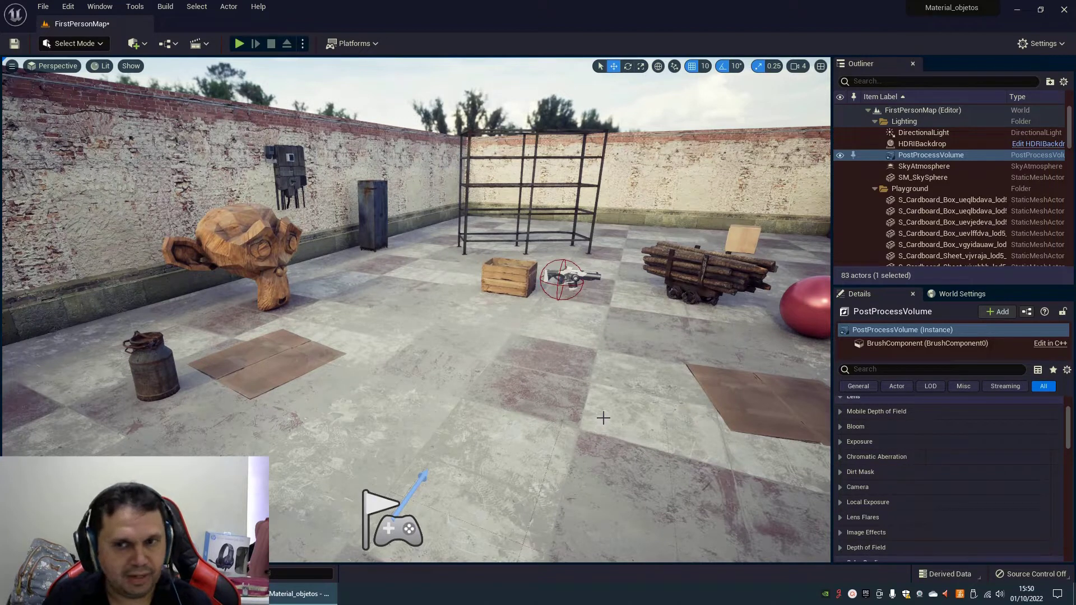
{"action": "scroll", "coordinate": [942, 493], "scroll_direction": "down", "scroll_amount": 1}
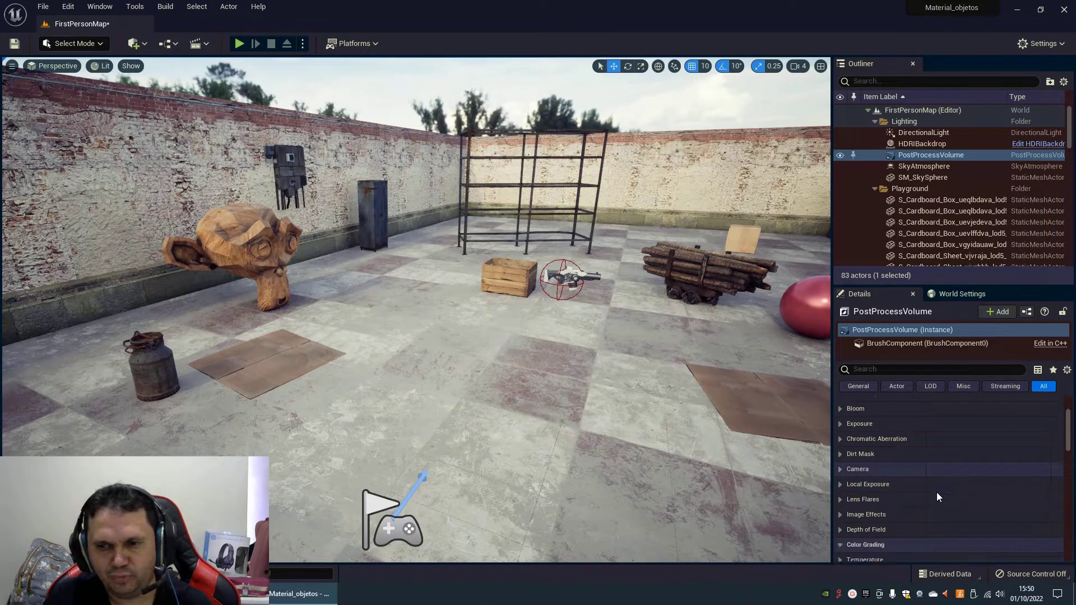
Raise Local Exposure Detail Strength to about 3.8, then reset it to 1.25.
{"action": "left_click", "coordinate": [839, 485]}
{"action": "scroll", "coordinate": [943, 488], "scroll_direction": "down", "scroll_amount": 3}
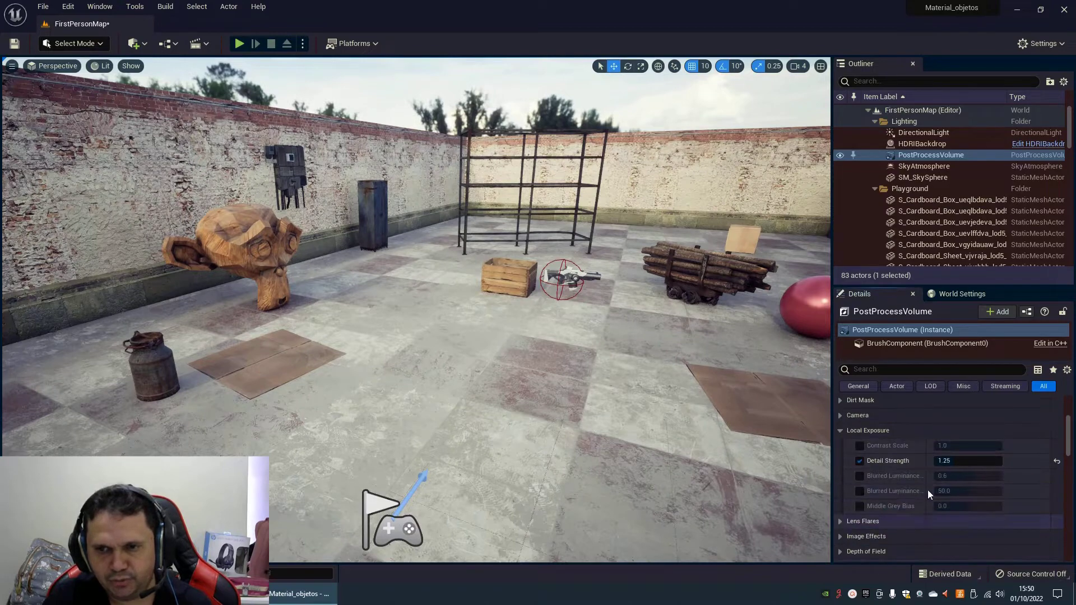
{"action": "left_click_drag", "start_coordinate": [975, 461], "coordinate": [962, 466]}
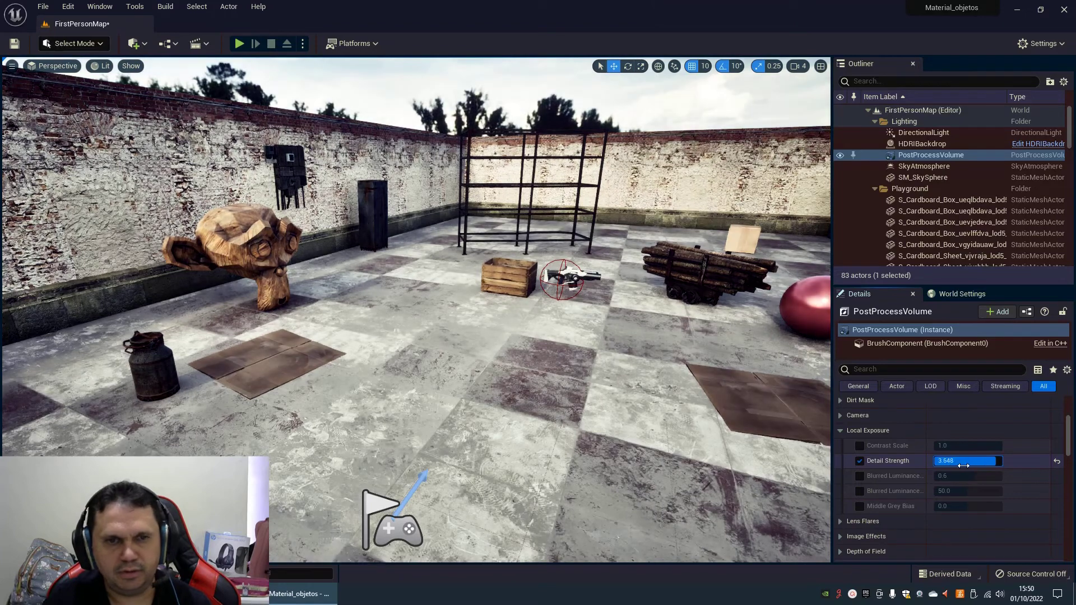
{"action": "left_click", "coordinate": [1056, 462]}
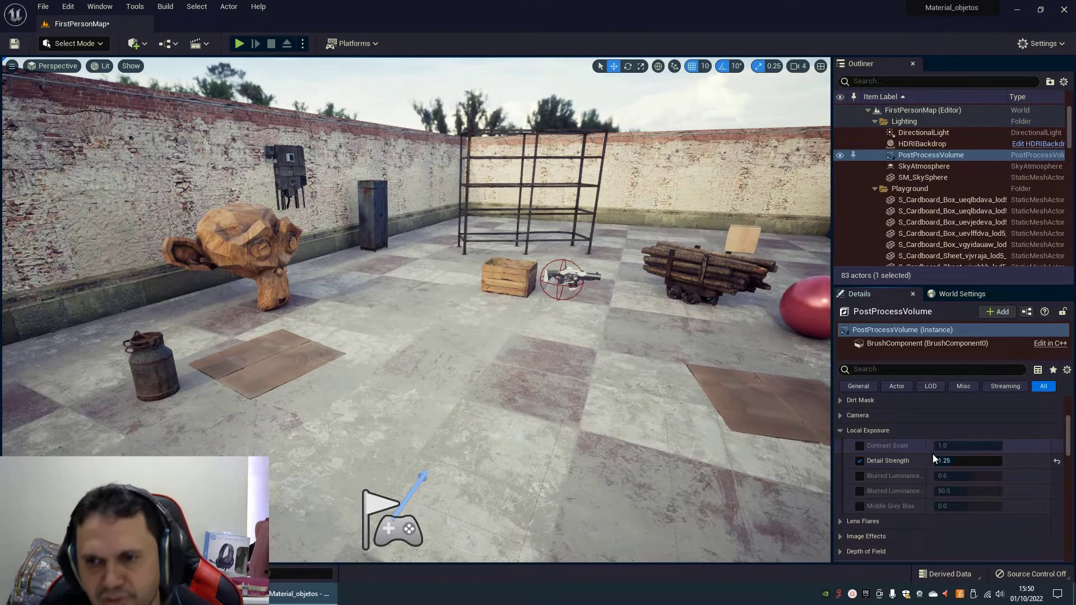
{"action": "scroll", "coordinate": [928, 467], "scroll_direction": "up", "scroll_amount": 3}
{"action": "scroll", "coordinate": [928, 467], "scroll_direction": "up", "scroll_amount": 2}
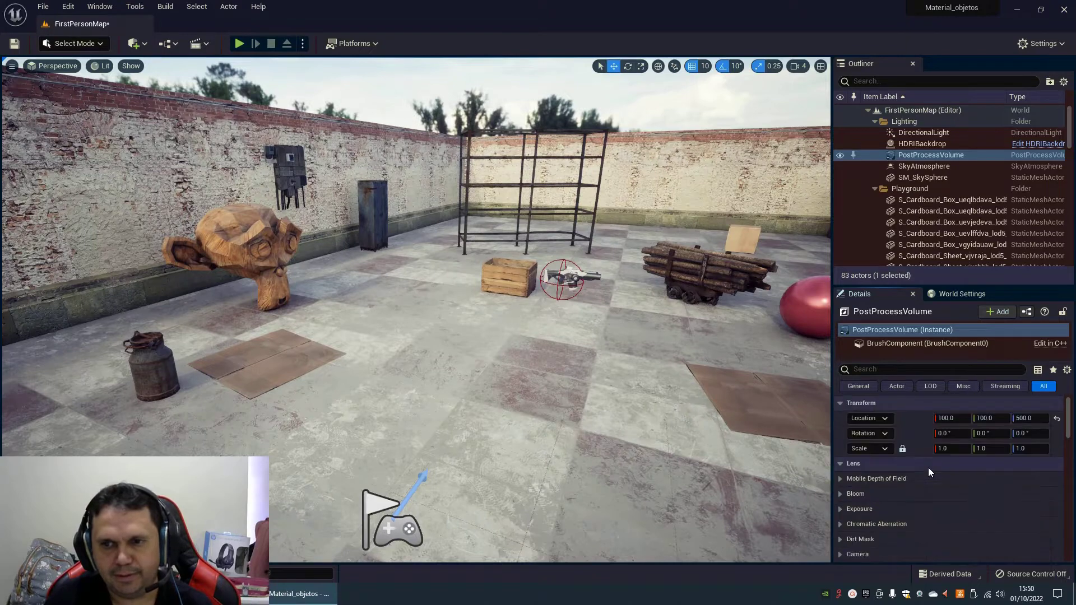
{"action": "mouse_move", "coordinate": [391, 368]}
{"action": "left_mouse_down"}
{"action": "mouse_move", "coordinate": [386, 377]}
{"action": "mouse_move", "coordinate": [416, 366]}
{"action": "left_mouse_up"}
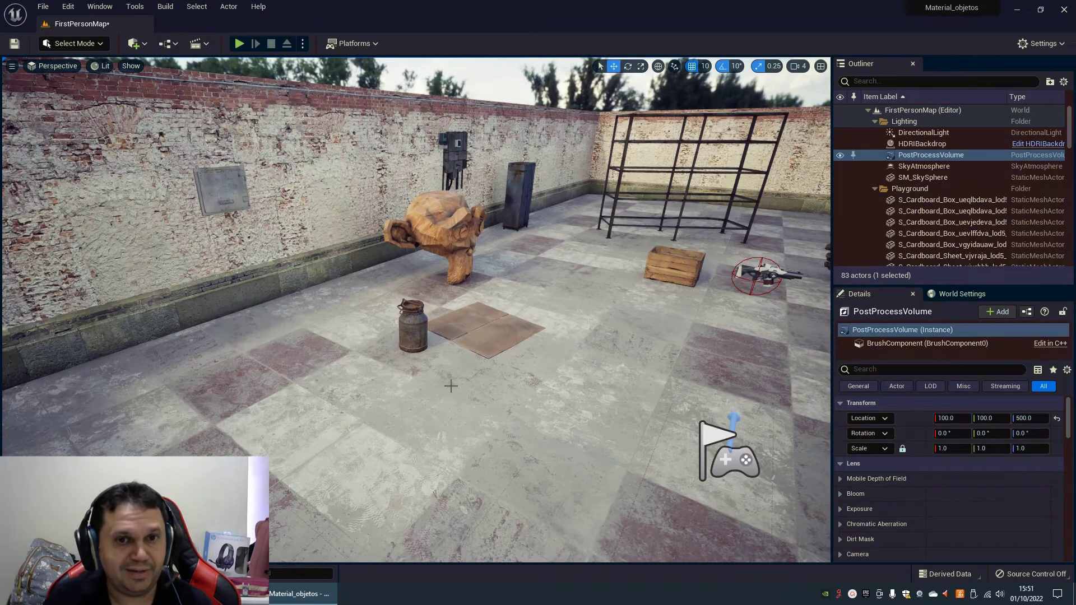
{"action": "left_click_drag", "start_coordinate": [451, 386], "coordinate": [389, 277]}
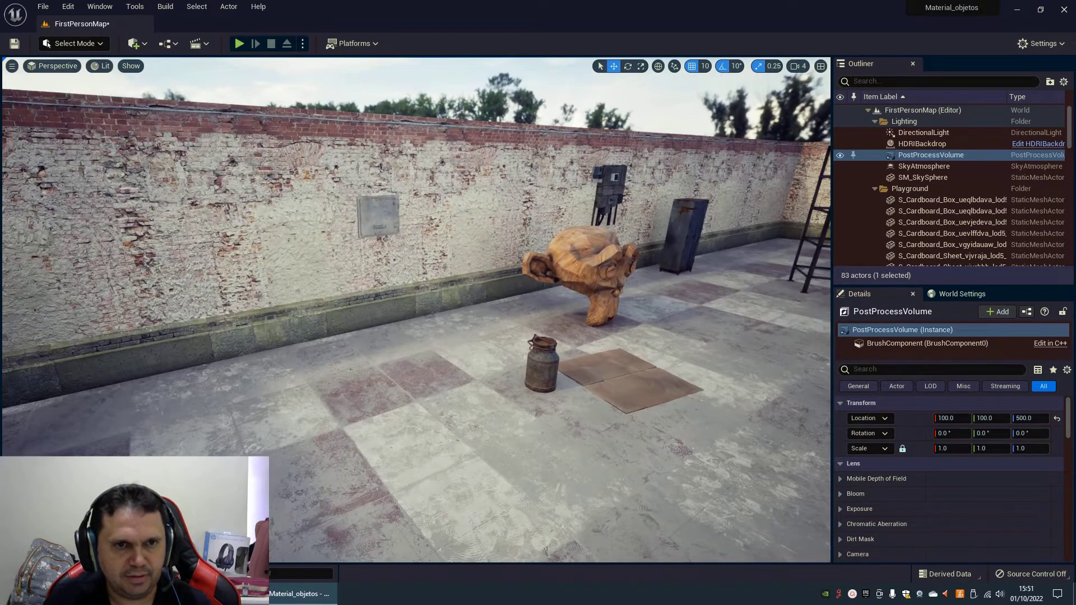
{"action": "left_click", "coordinate": [305, 338]}
{"action": "left_click_drag", "start_coordinate": [151, 415], "coordinate": [151, 448]}
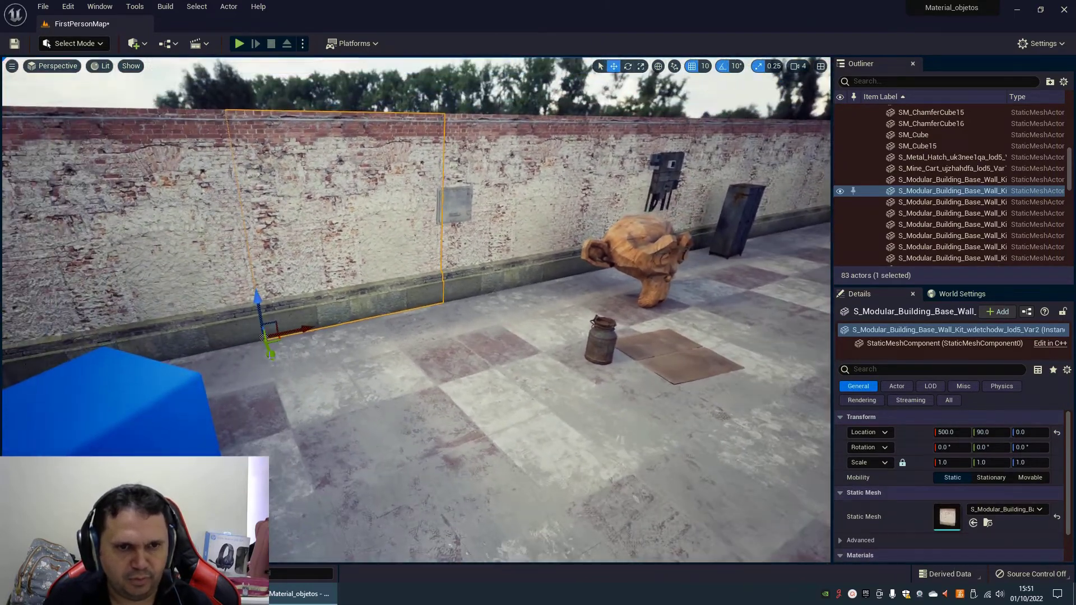
{"action": "left_click_drag", "start_coordinate": [270, 351], "coordinate": [352, 421]}
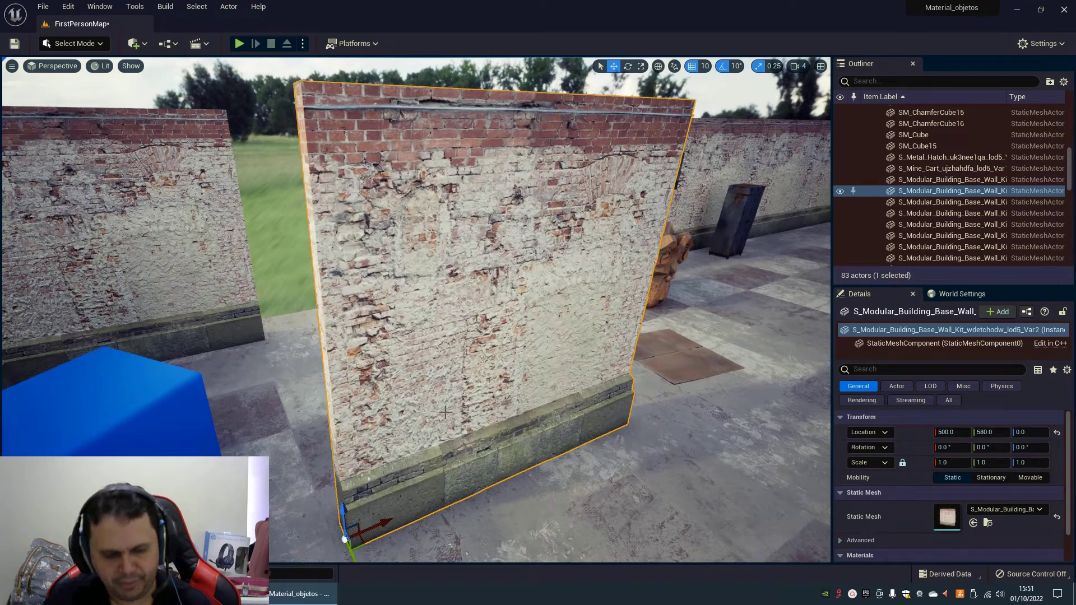
{"action": "key", "text": "ctrl+z"}
{"action": "right_click_drag", "start_coordinate": [489, 395], "coordinate": [493, 393]}
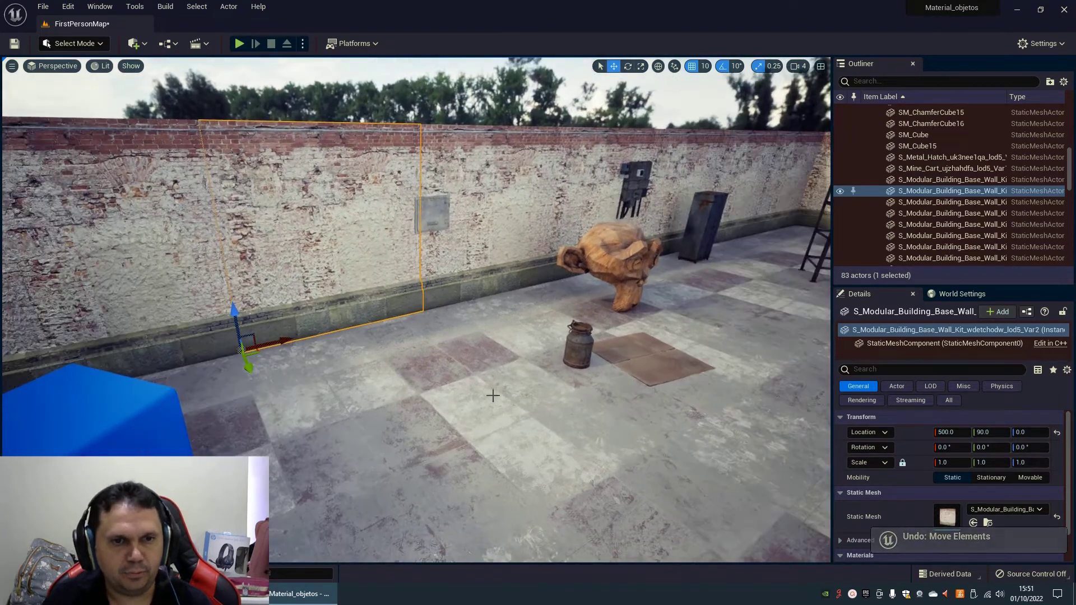
{"action": "left_click", "coordinate": [579, 349]}
{"action": "right_click_drag", "start_coordinate": [580, 349], "coordinate": [553, 372]}
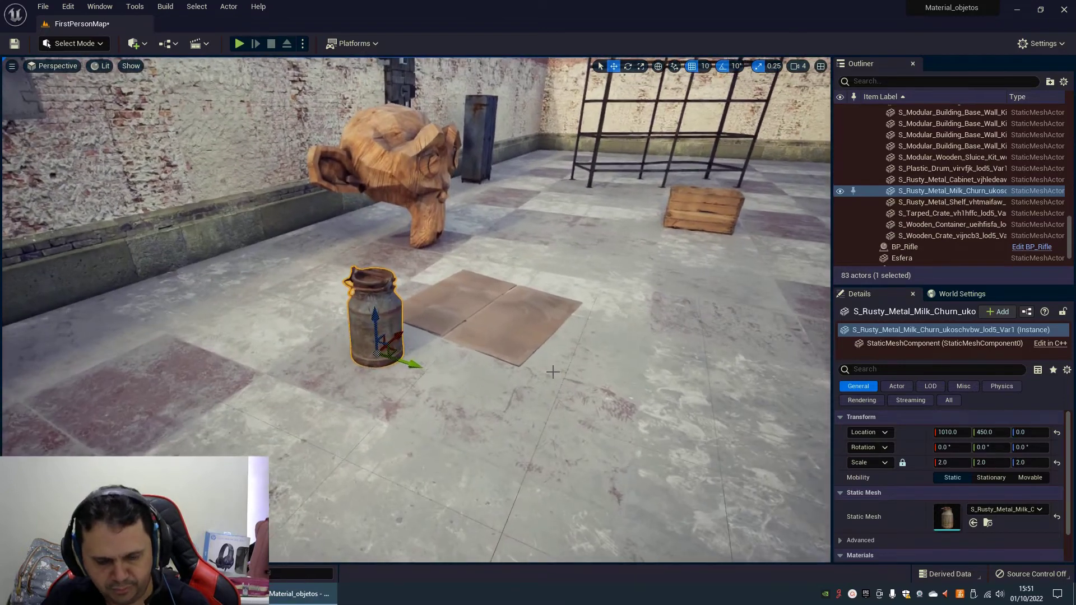
{"action": "key", "text": "ctrl+d"}
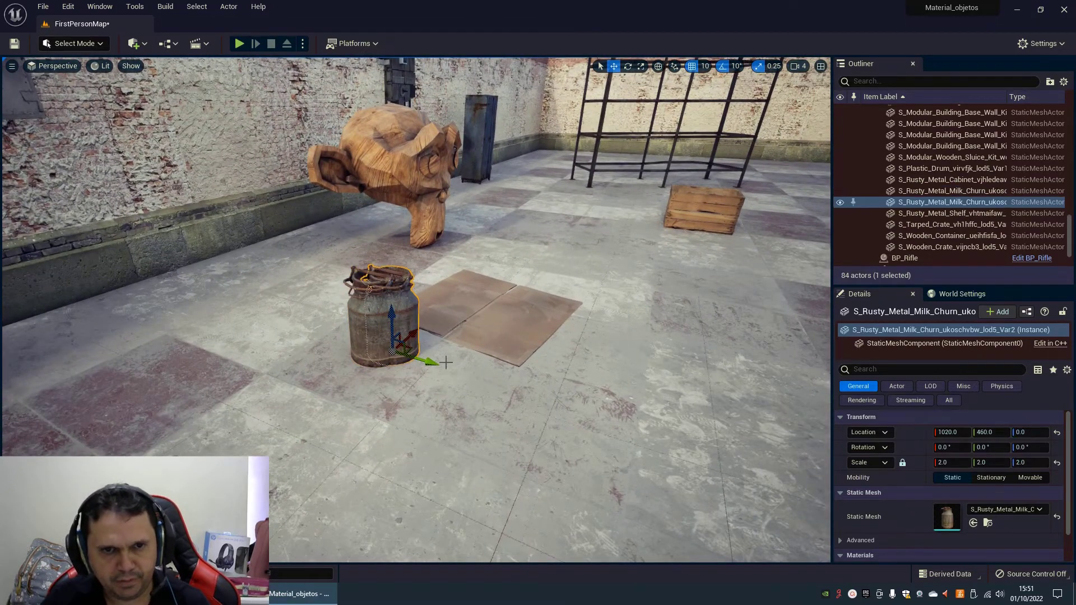
{"action": "left_click_drag", "start_coordinate": [446, 362], "coordinate": [488, 377]}
{"action": "key", "text": "ctrl+z"}
{"action": "key", "text": "ctrl+z"}
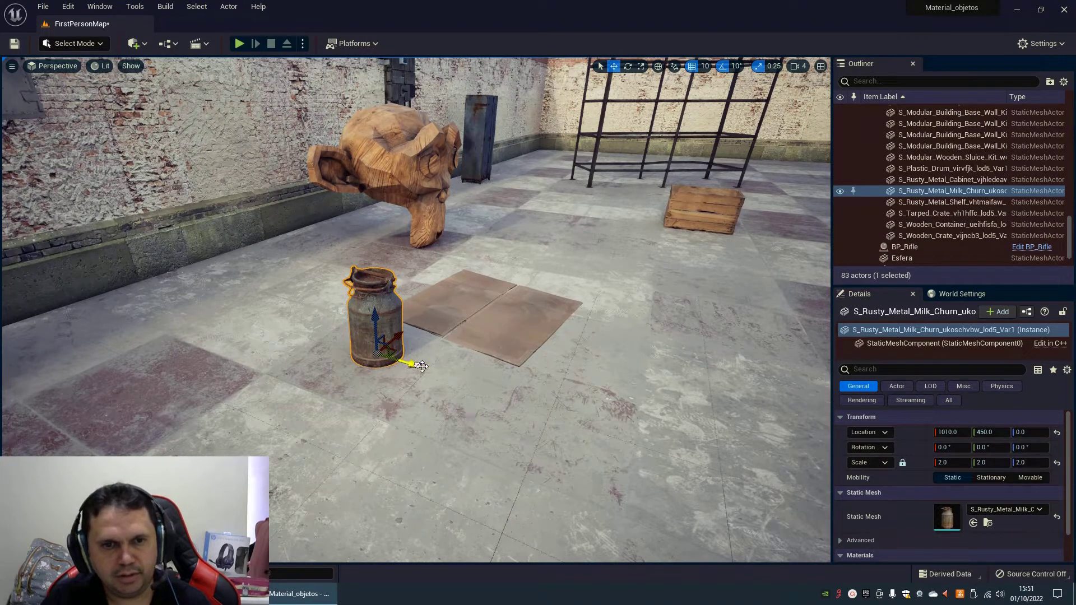
{"action": "mouse_move", "coordinate": [410, 366]}
{"action": "left_mouse_down", "text": "alt"}
{"action": "mouse_move", "coordinate": [552, 408]}
{"action": "mouse_move", "coordinate": [587, 287]}
{"action": "left_mouse_up", "text": "alt"}
{"action": "key", "text": "ctrl+z"}
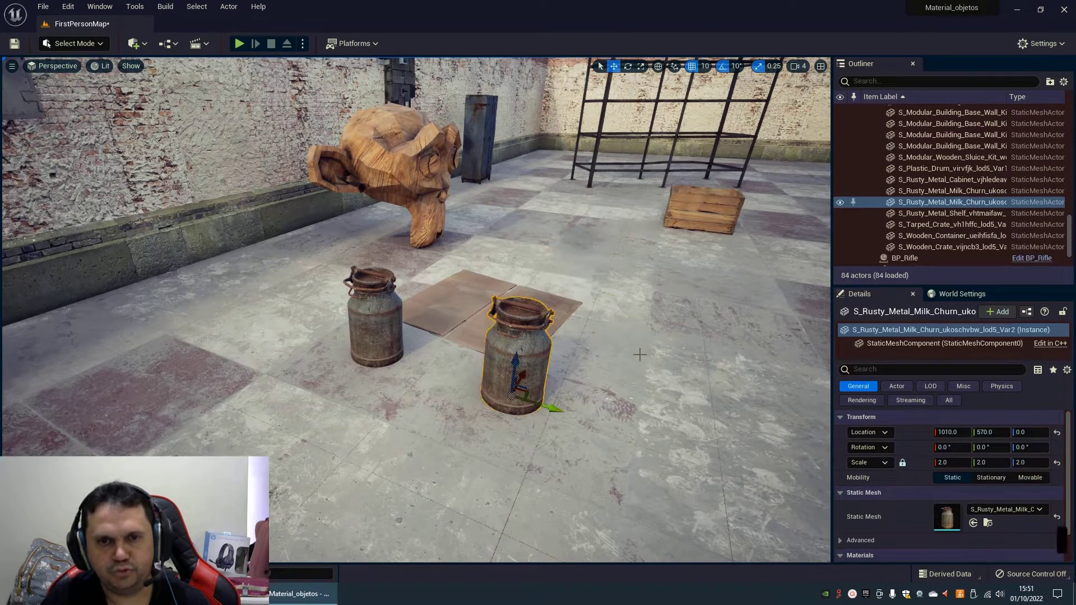
{"action": "key", "text": "ctrl+z"}
{"action": "mouse_move", "coordinate": [640, 354]}
{"action": "right_mouse_down"}
{"action": "mouse_move", "coordinate": [611, 336]}
{"action": "mouse_move", "coordinate": [555, 345]}
{"action": "mouse_move", "coordinate": [598, 352]}
{"action": "mouse_move", "coordinate": [499, 343]}
{"action": "right_mouse_up"}
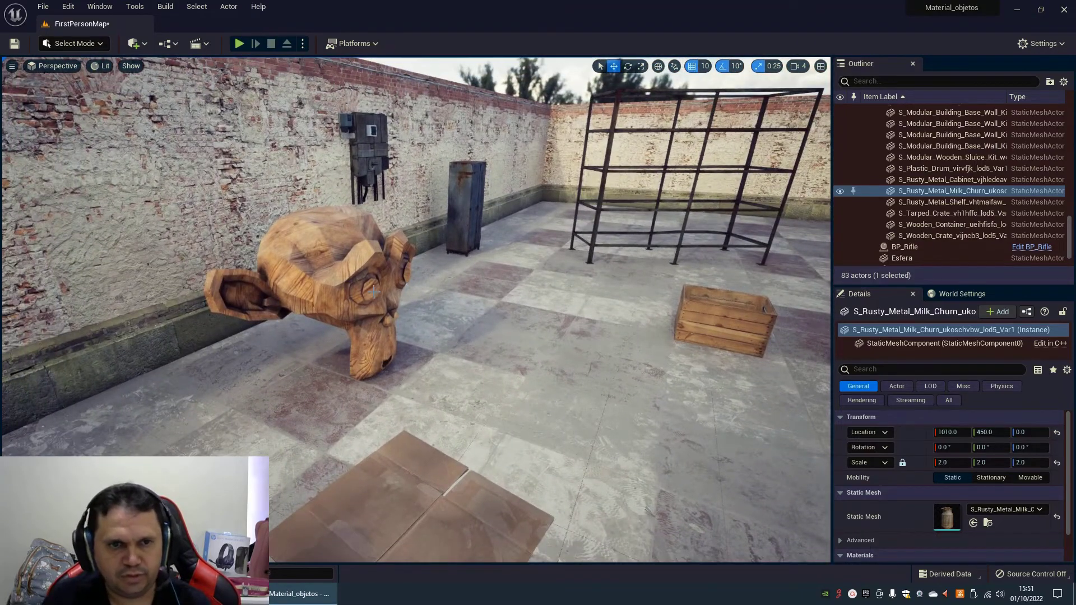
{"action": "left_click", "coordinate": [373, 291]}
{"action": "right_click_drag", "start_coordinate": [421, 393], "coordinate": [372, 365]}
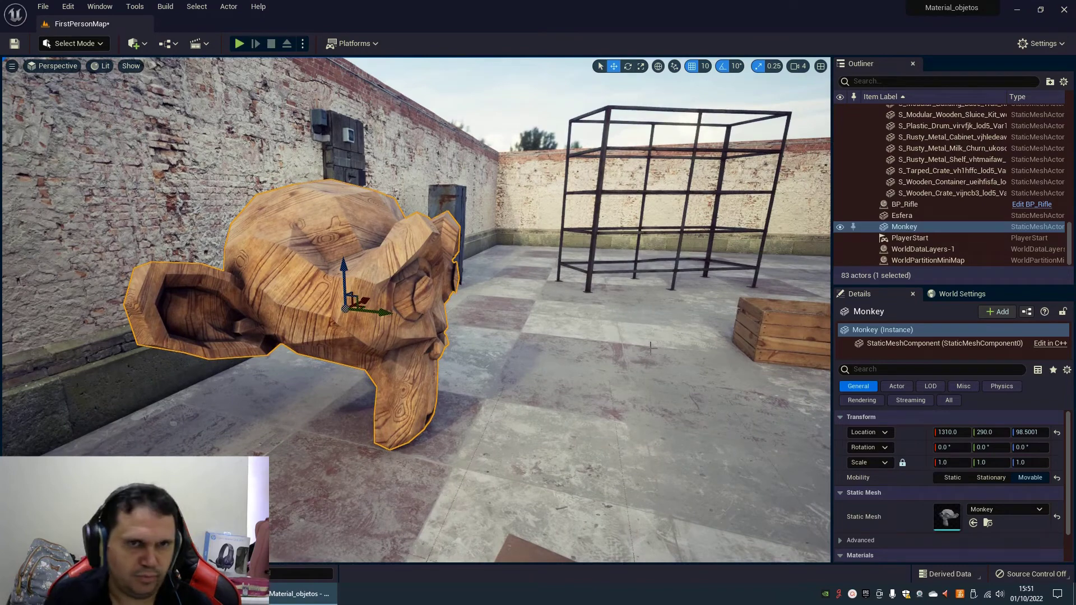
Open the FirstPersonMap Level Blueprint's Event Graph from the Blueprints menu.
{"action": "left_click", "coordinate": [175, 44]}
{"action": "left_click", "coordinate": [228, 121]}
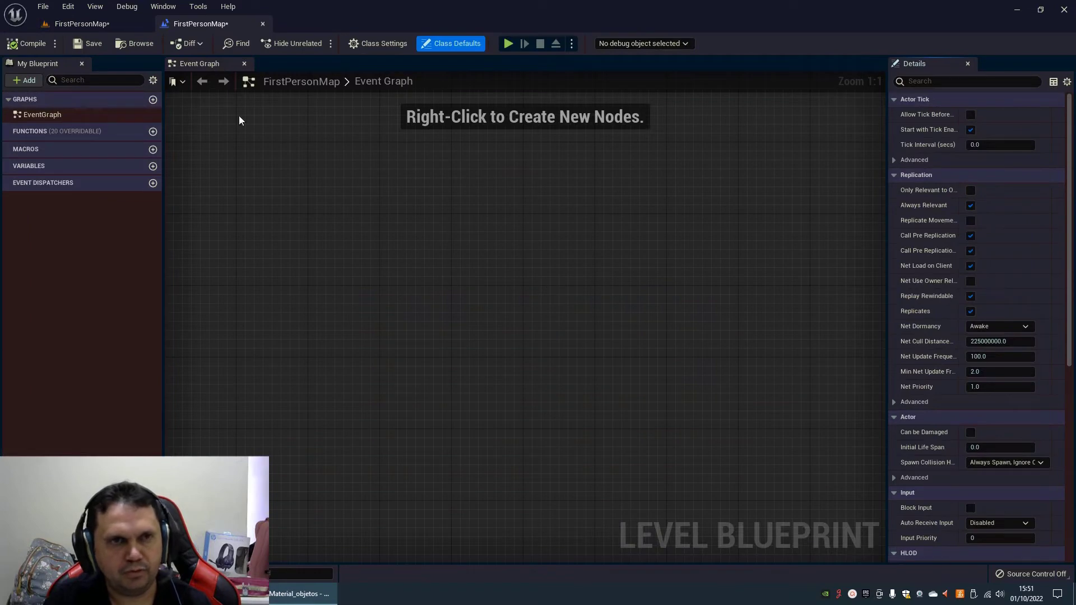
{"action": "left_click", "coordinate": [108, 26]}
{"action": "left_click", "coordinate": [208, 25]}
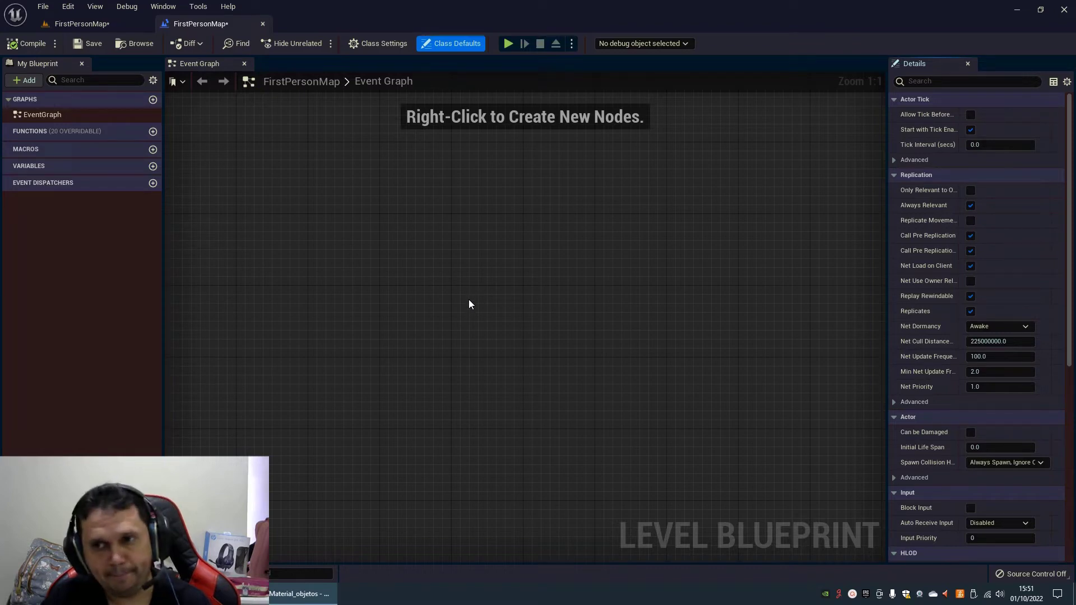
Add an Event BeginPlay node from a 'begin' search and move it to the left.
{"action": "right_click", "coordinate": [376, 266]}
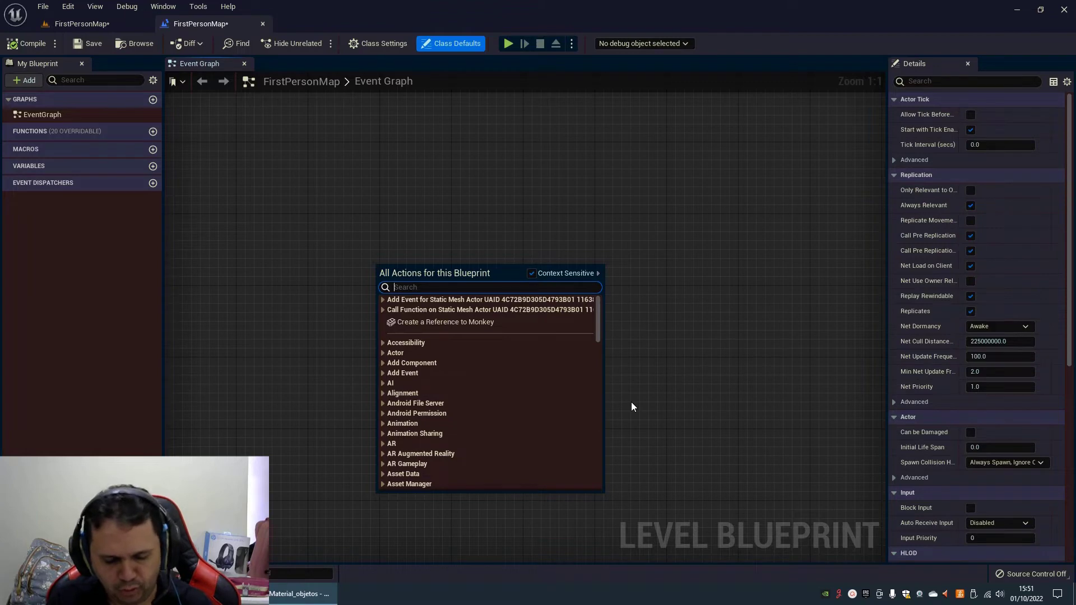
{"action": "type", "text": "begin"}
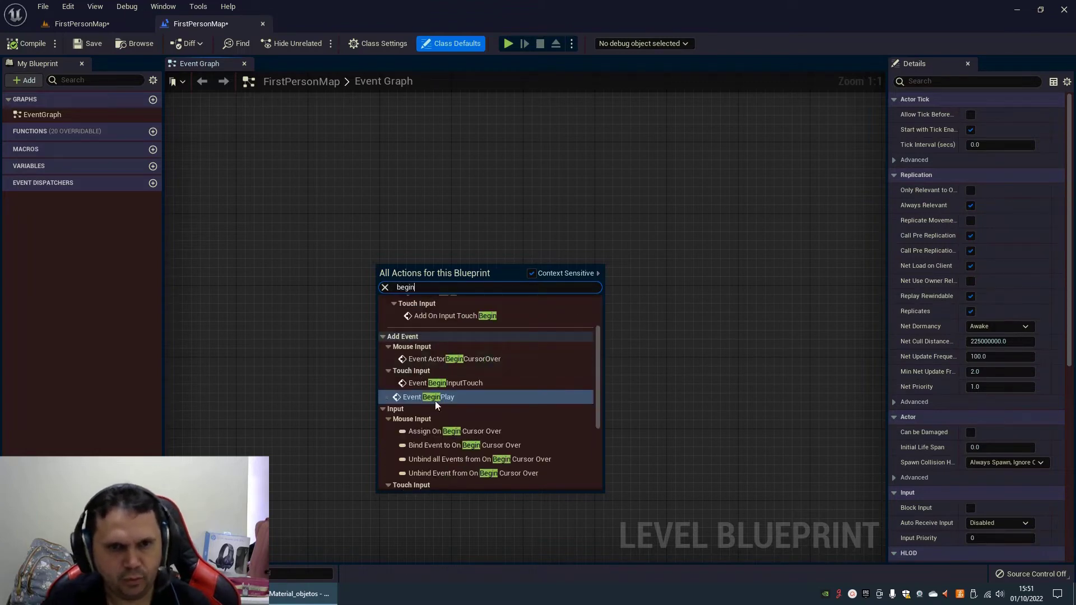
{"action": "left_click", "coordinate": [436, 401]}
{"action": "left_click_drag", "start_coordinate": [435, 271], "coordinate": [400, 266]}
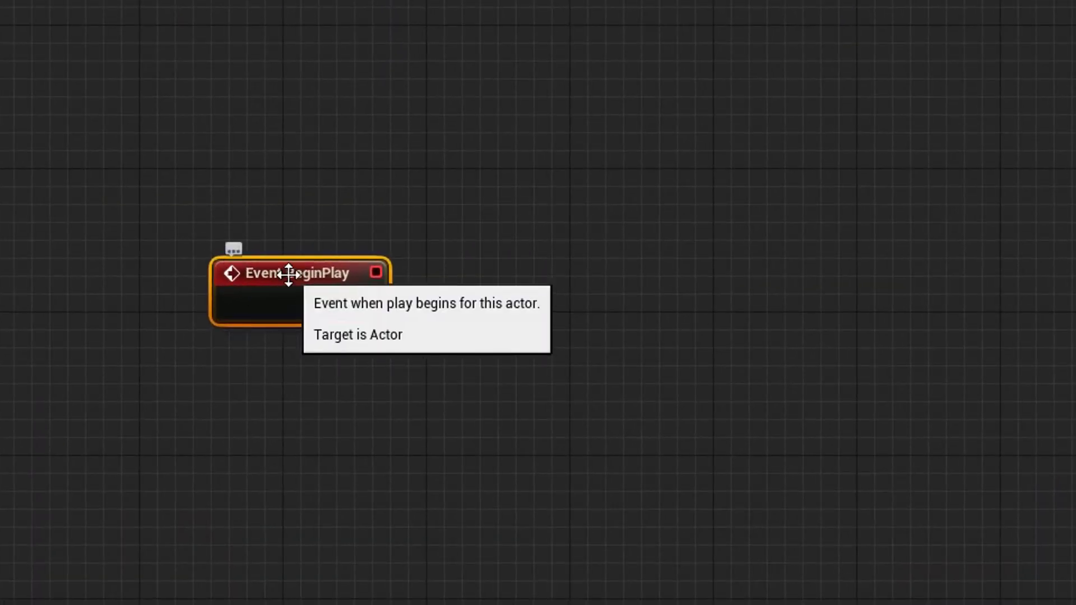
{"action": "left_click_drag", "start_coordinate": [285, 271], "coordinate": [232, 271]}
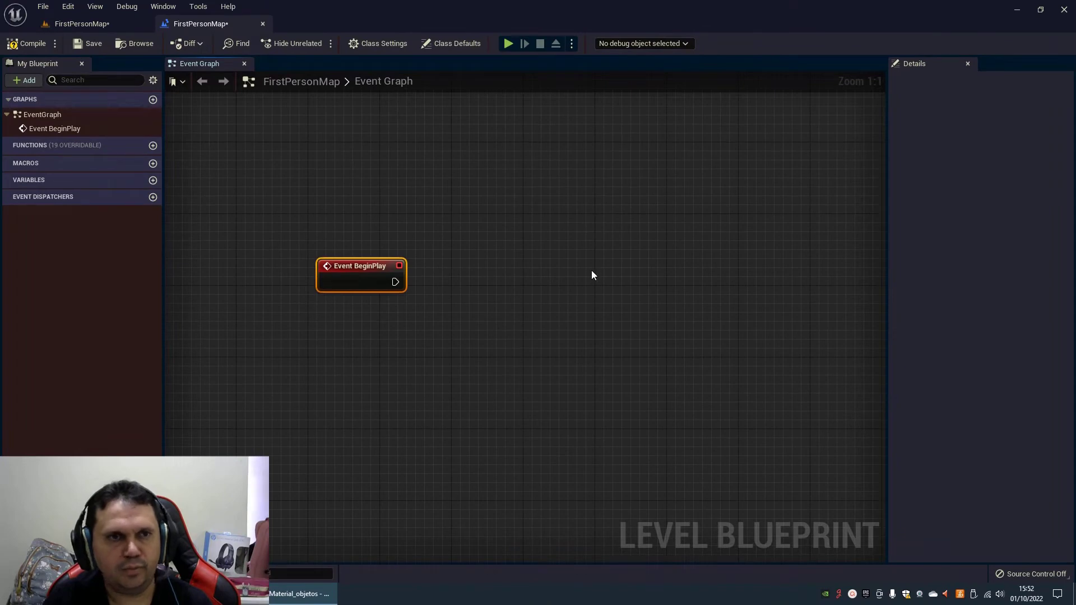
Add a Set Actor Location node by searching 'set locat' with context sensitivity off.
{"action": "left_click", "coordinate": [96, 24]}
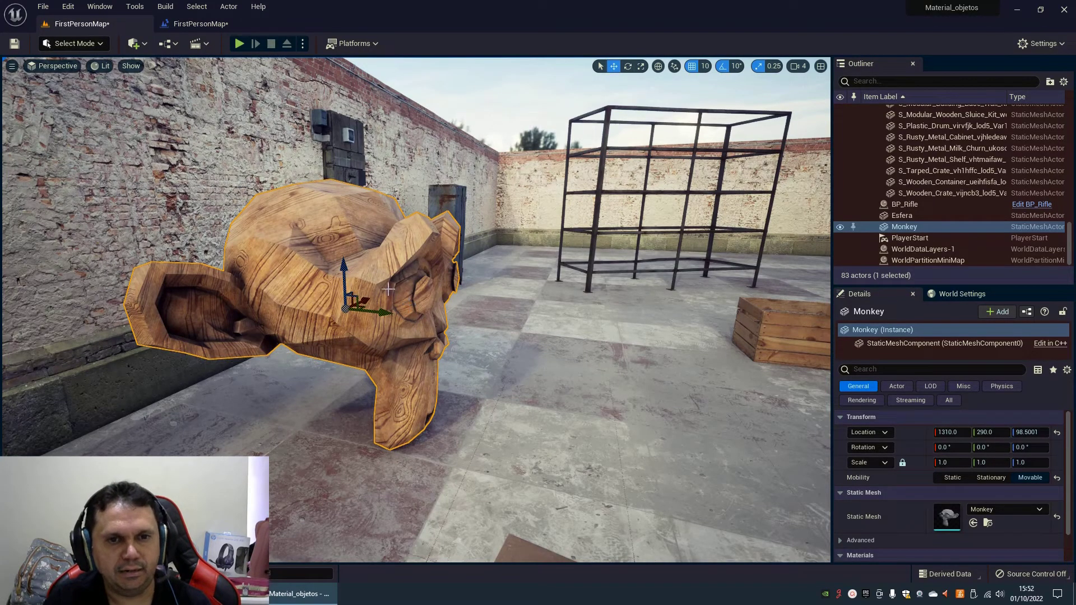
{"action": "left_click", "coordinate": [197, 24]}
{"action": "right_click", "coordinate": [526, 266]}
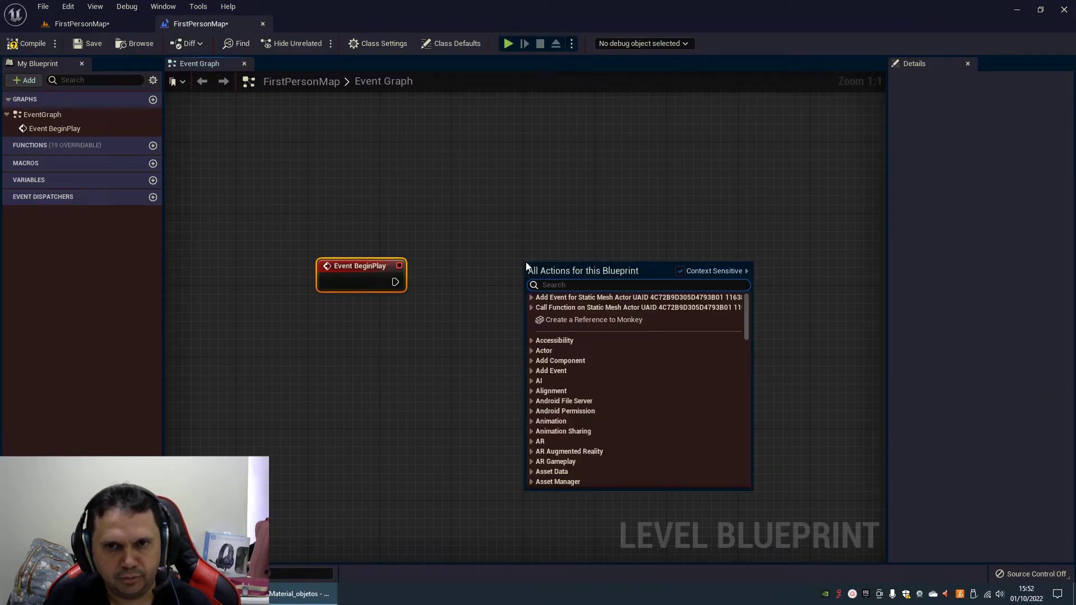
{"action": "left_click", "coordinate": [679, 271]}
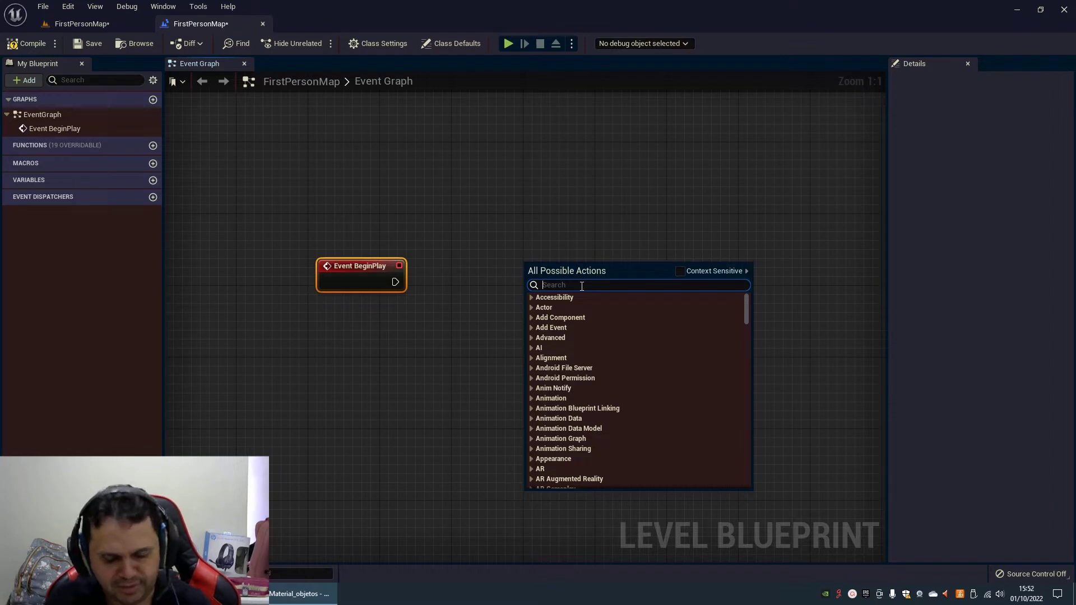
{"action": "type", "text": "set"}
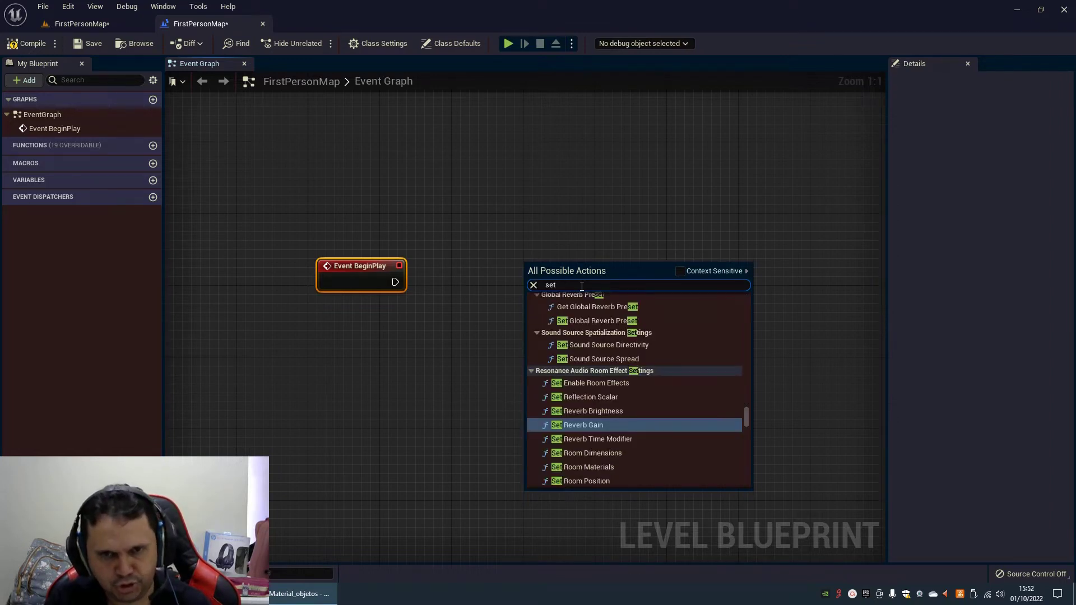
{"action": "type", "text": " locat"}
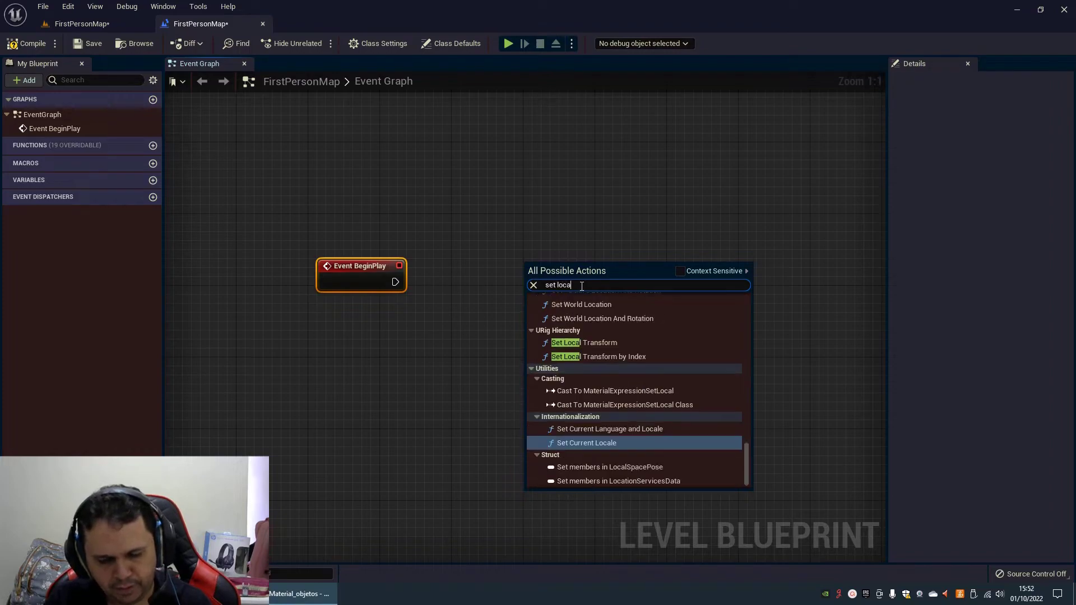
{"action": "scroll", "coordinate": [762, 320], "scroll_direction": "down", "scroll_amount": 5}
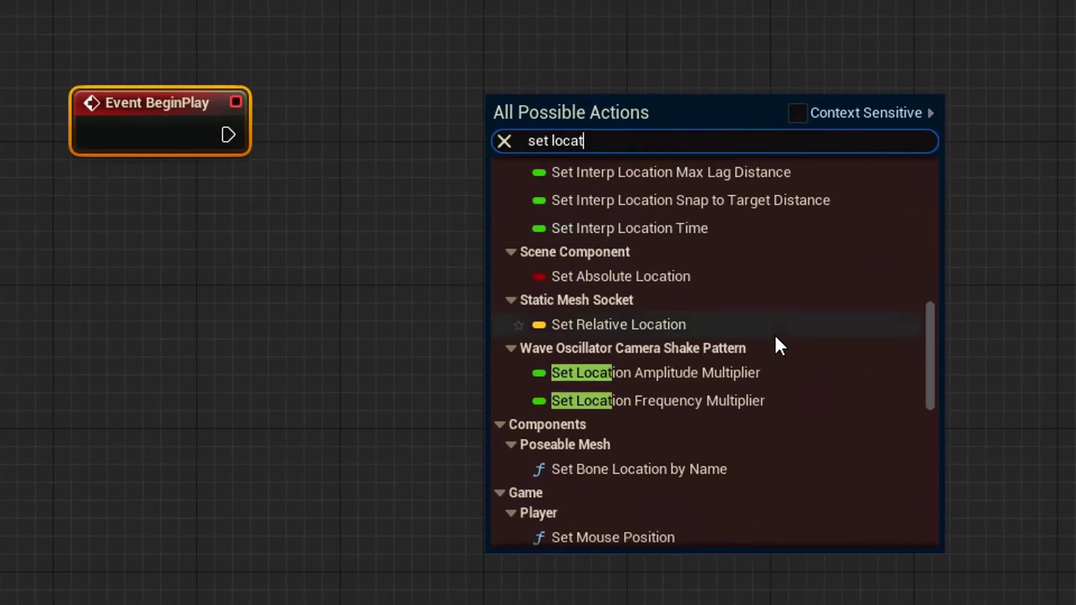
{"action": "scroll", "coordinate": [782, 350], "scroll_direction": "down", "scroll_amount": 5}
{"action": "scroll", "coordinate": [796, 361], "scroll_direction": "down", "scroll_amount": 3}
{"action": "scroll", "coordinate": [807, 364], "scroll_direction": "up", "scroll_amount": 1}
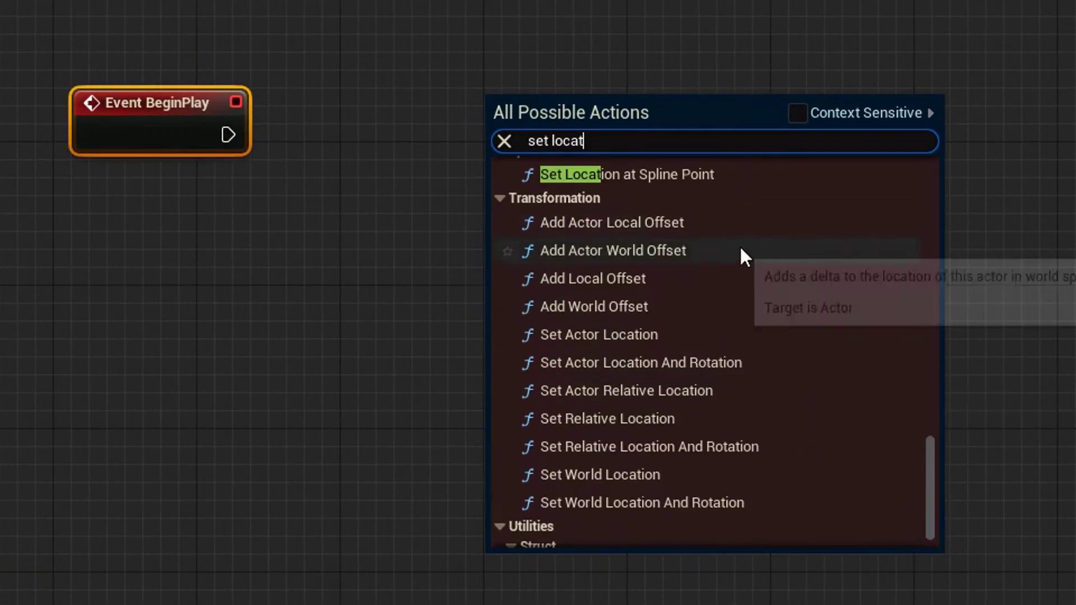
{"action": "scroll", "coordinate": [722, 281], "scroll_direction": "down", "scroll_amount": 1}
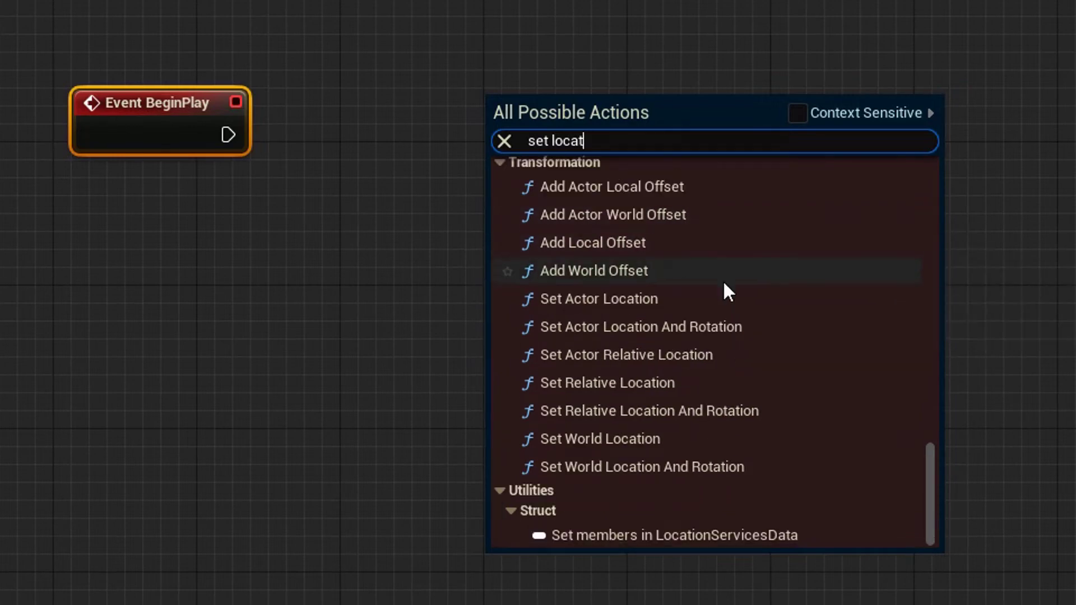
{"action": "left_click", "coordinate": [653, 303]}
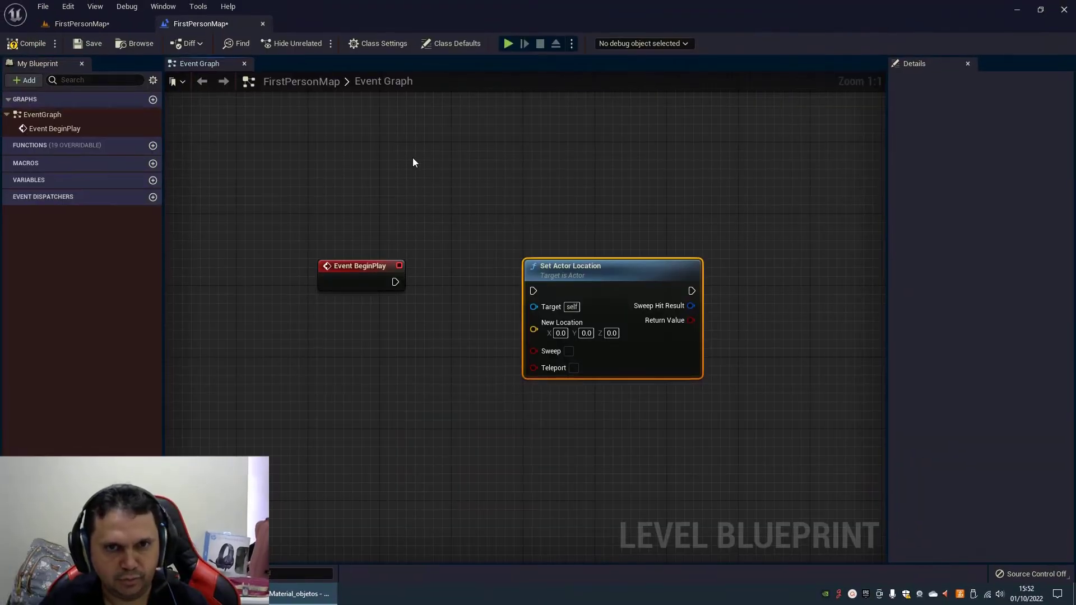
Connect a Monkey reference to its Target and have BeginPlay execute it.
{"action": "right_click", "coordinate": [413, 160]}
{"action": "left_click", "coordinate": [569, 166]}
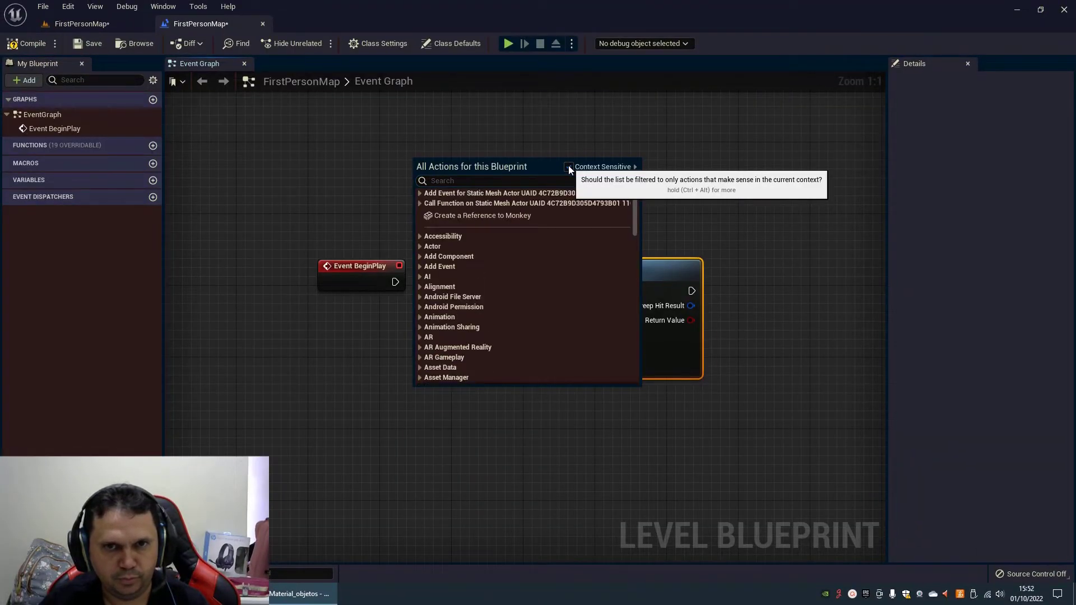
{"action": "left_click", "coordinate": [465, 216]}
{"action": "mouse_move", "coordinate": [475, 186]}
{"action": "left_mouse_down"}
{"action": "mouse_move", "coordinate": [368, 394]}
{"action": "mouse_move", "coordinate": [533, 307]}
{"action": "left_mouse_up"}
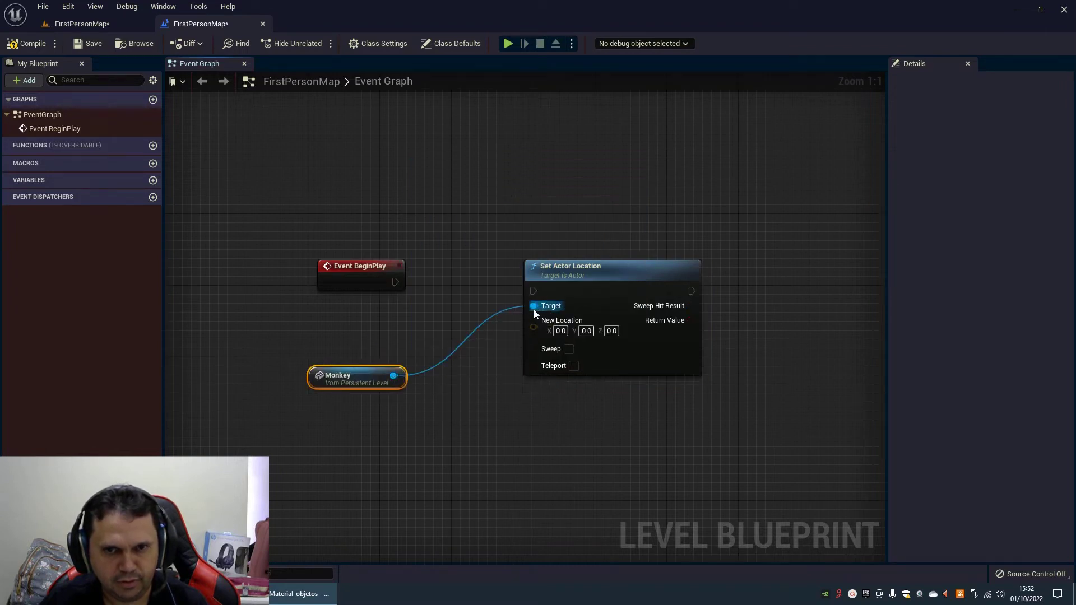
{"action": "left_click_drag", "start_coordinate": [395, 282], "coordinate": [533, 291]}
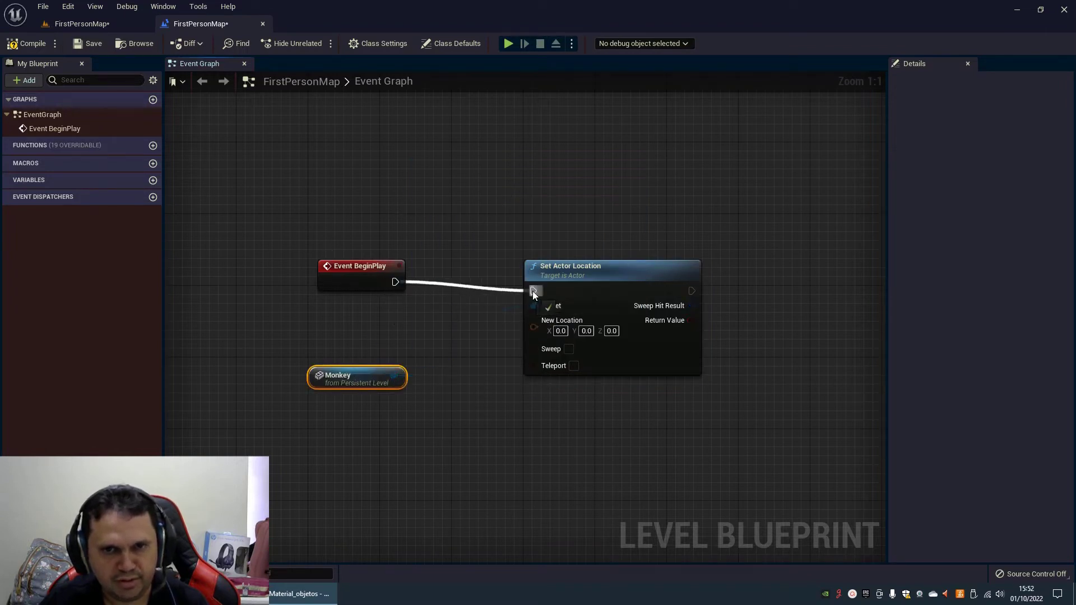
Set New Location to X 1310, Y 290, Monkey's Z 98.5, and compile.
{"action": "left_click", "coordinate": [72, 26]}
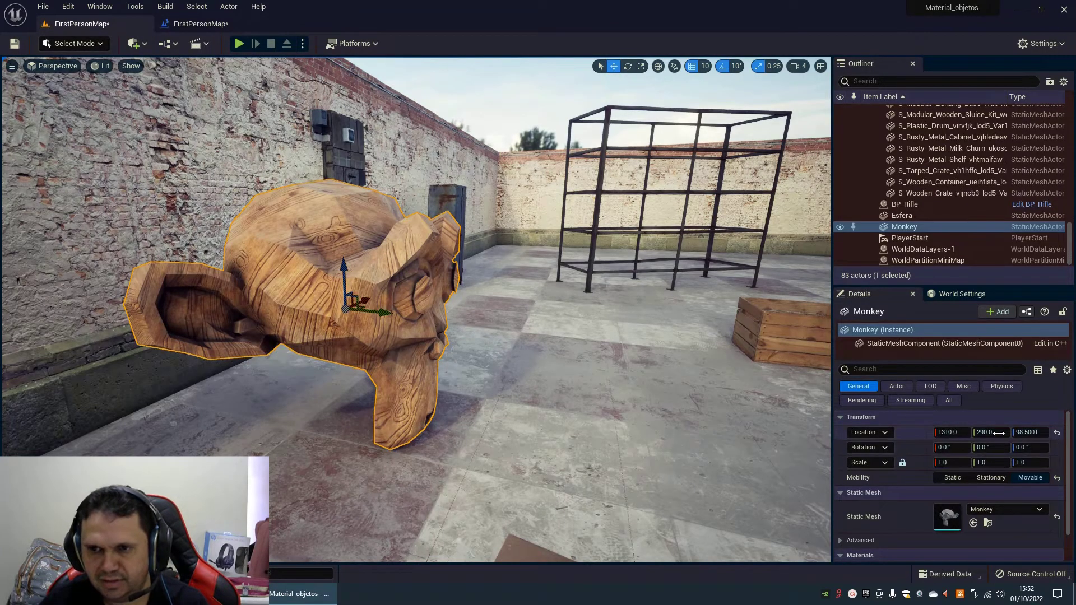
{"action": "left_click", "coordinate": [200, 24]}
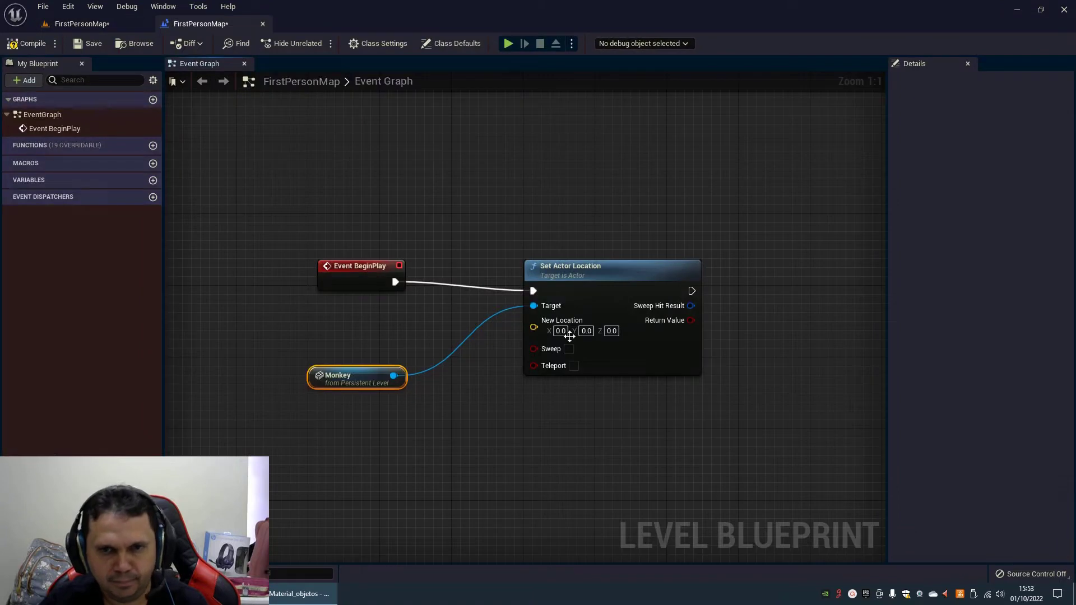
{"action": "type", "text": "1"}
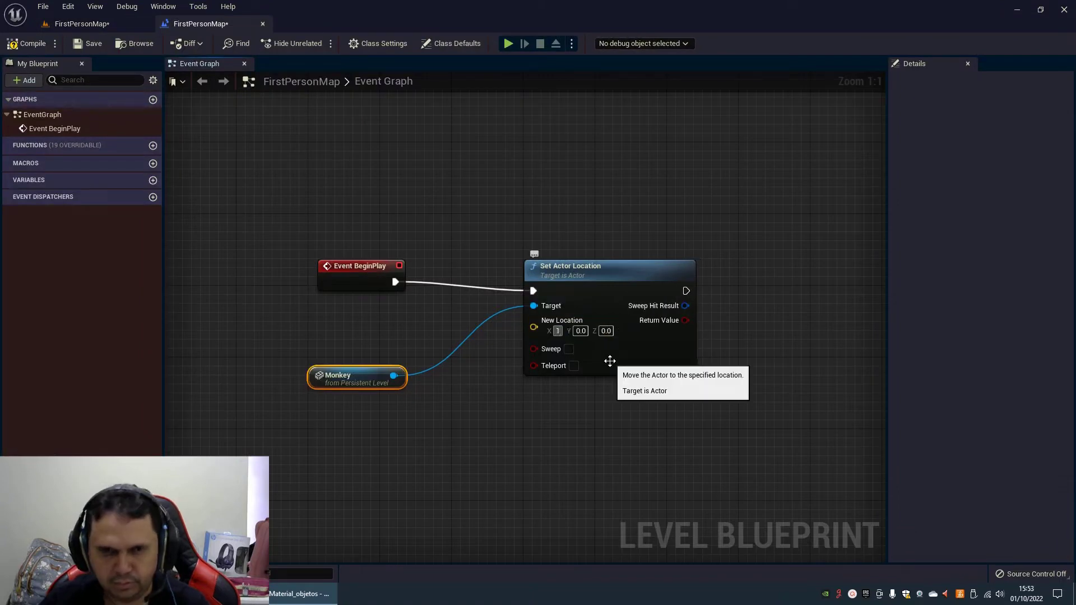
{"action": "type", "text": "310"}
{"action": "key", "text": "Tab"}
{"action": "type", "text": "290"}
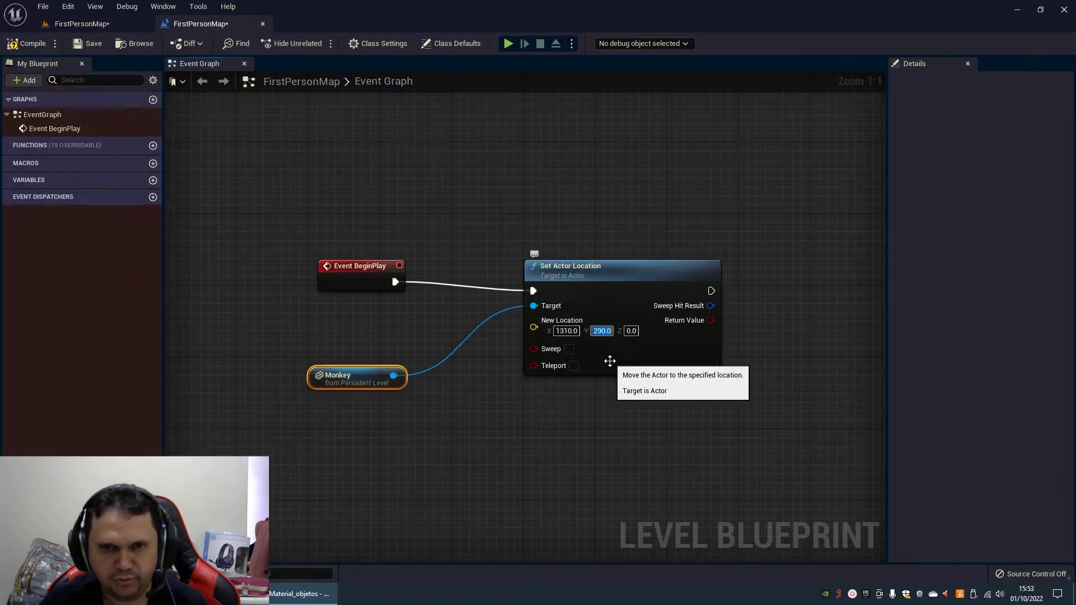
{"action": "left_click", "coordinate": [84, 23]}
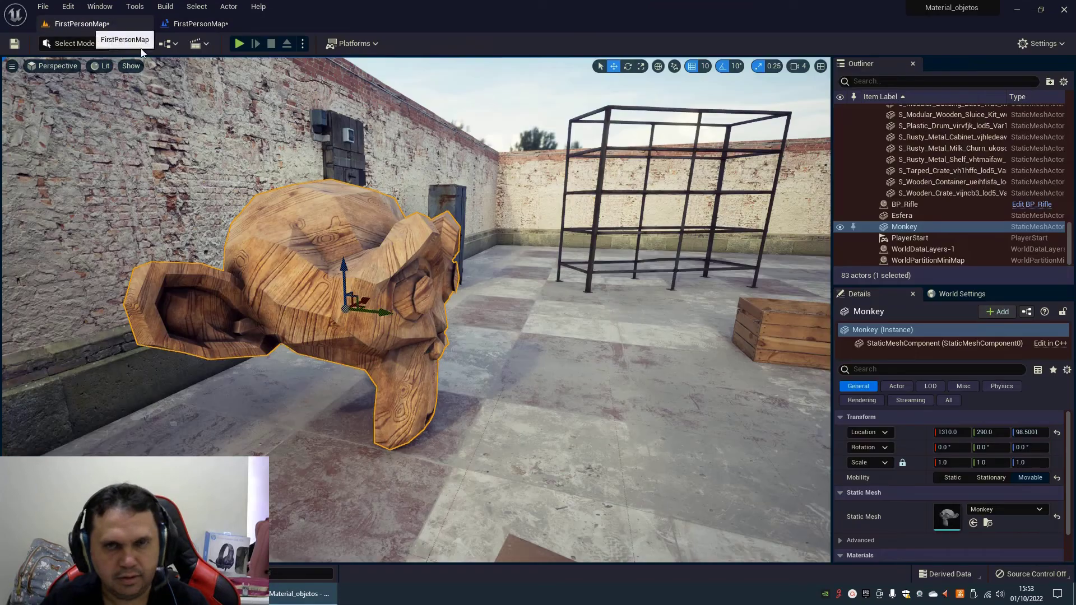
{"action": "left_click", "coordinate": [1029, 432]}
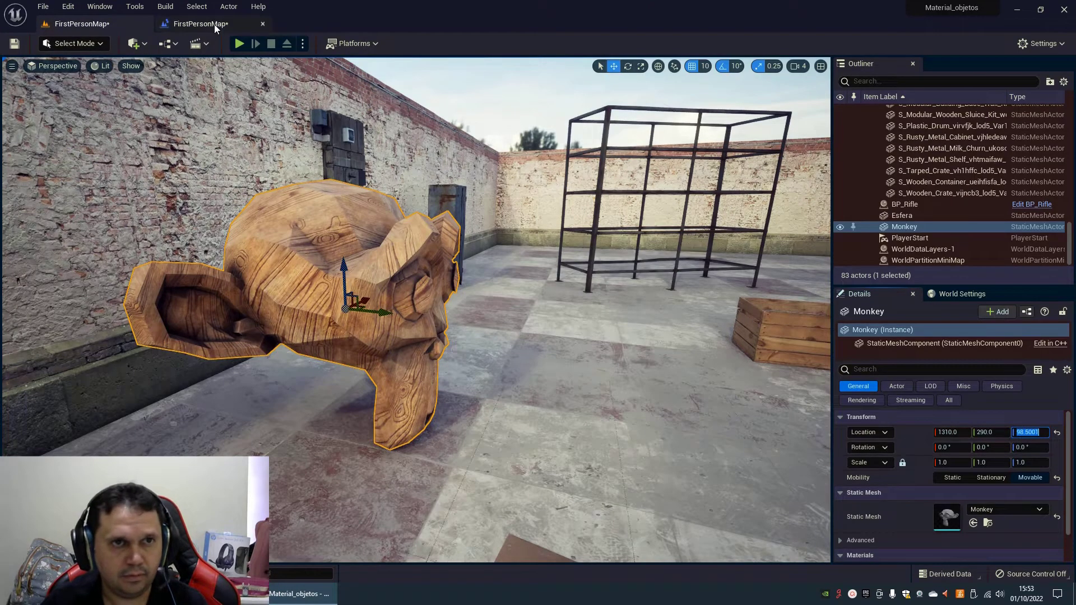
{"action": "left_click", "coordinate": [214, 24]}
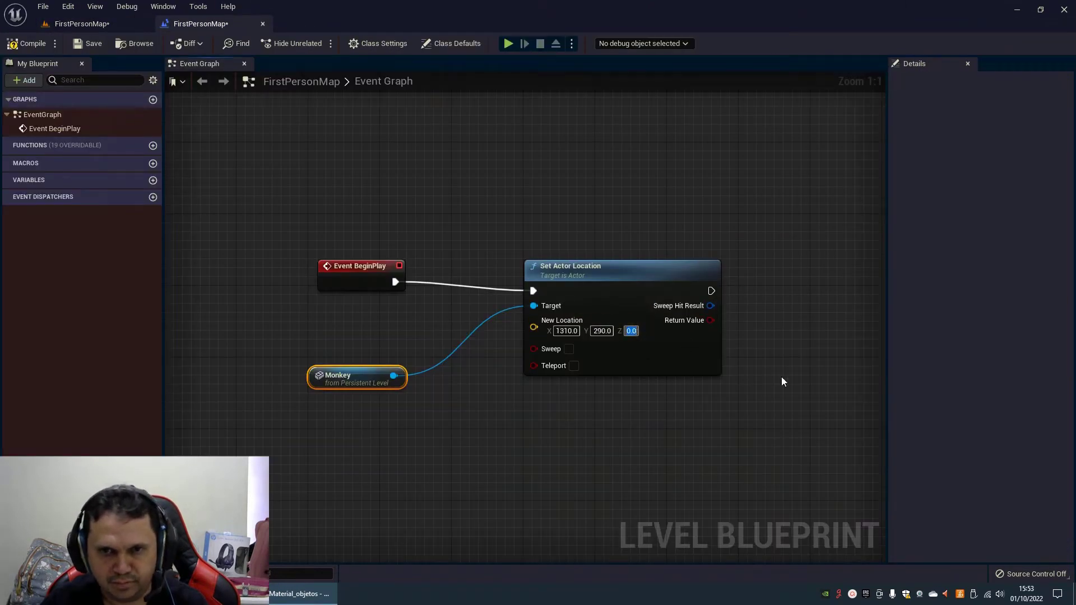
{"action": "type", "text": "98.5001"}
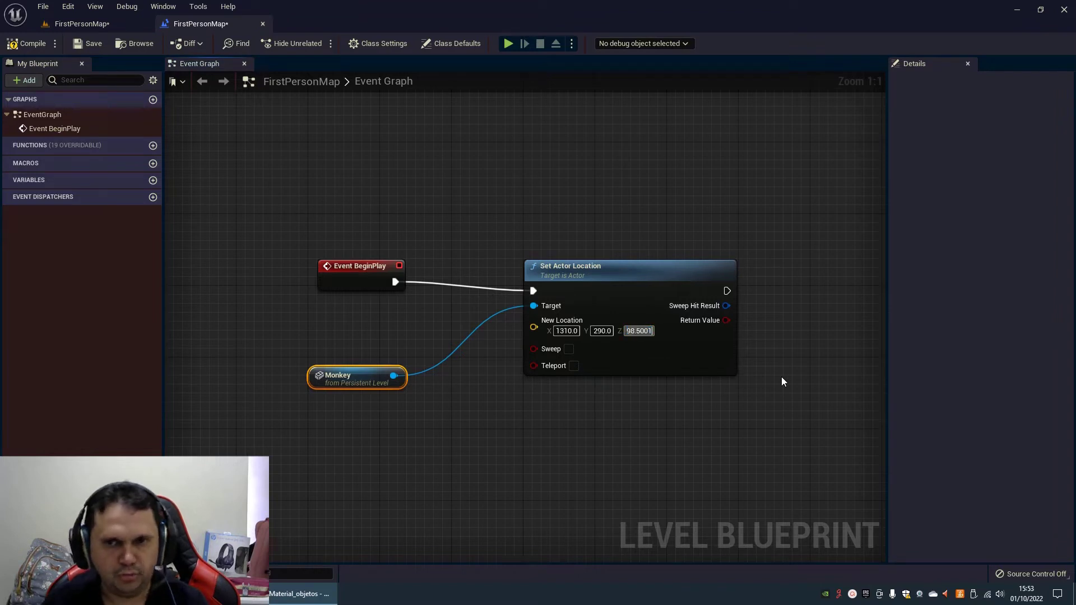
{"action": "key", "text": "Return"}
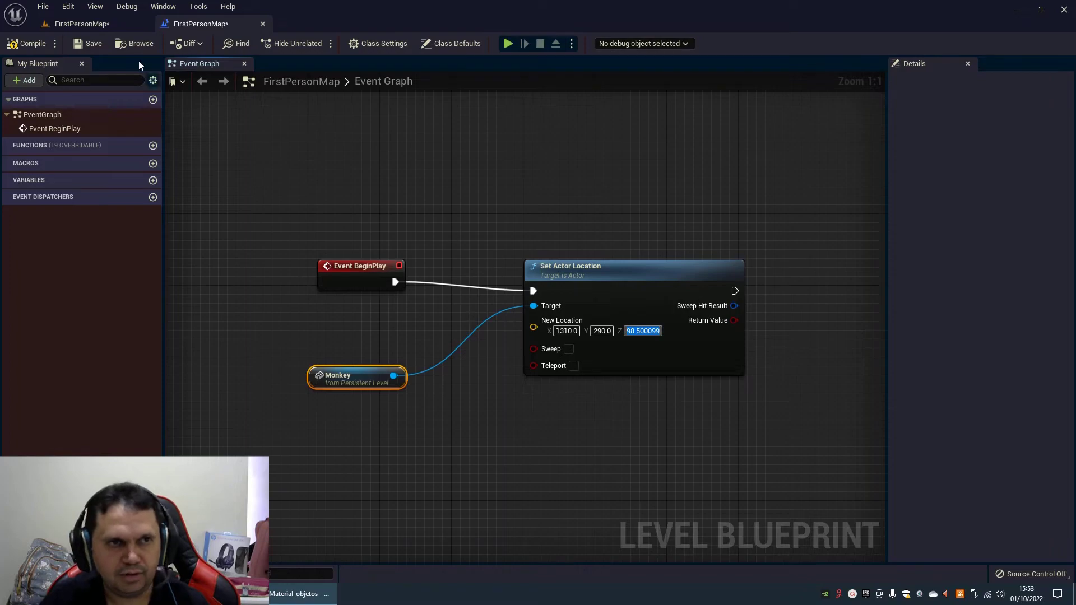
{"action": "left_click", "coordinate": [49, 46]}
{"action": "left_click", "coordinate": [83, 26]}
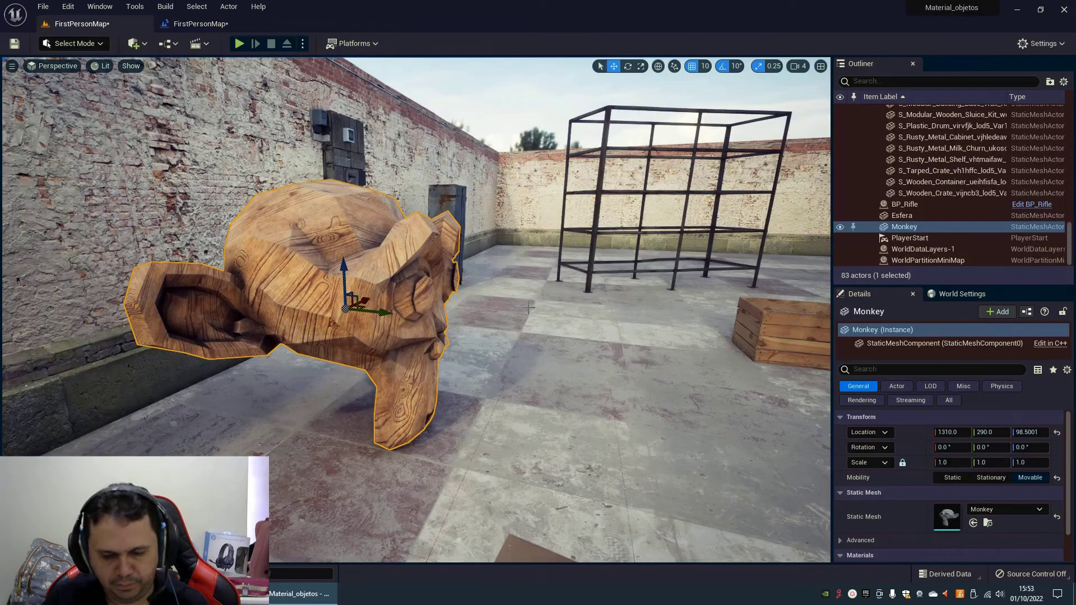
Play-test the level briefly with Alt+P and stop it with Escape.
{"action": "key", "text": "alt+p"}
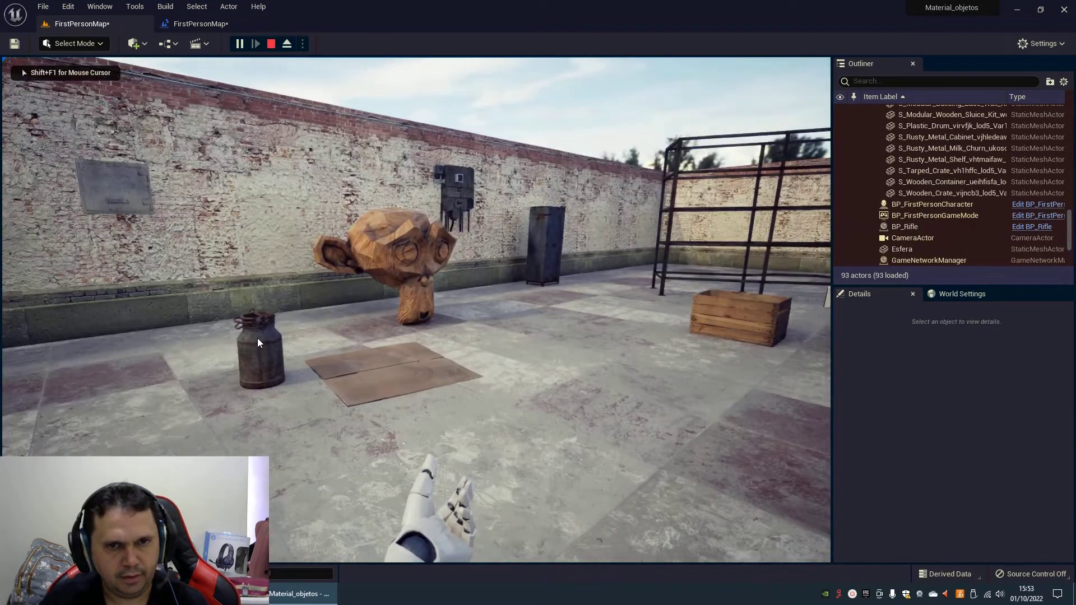
{"action": "key", "text": "Escape"}
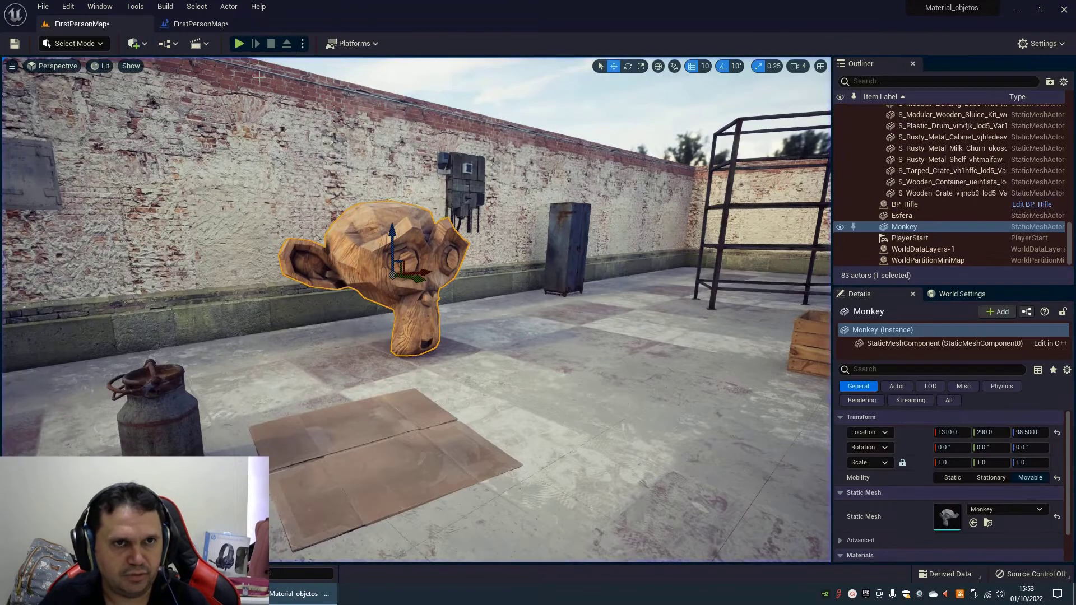
{"action": "left_click", "coordinate": [214, 25]}
{"action": "left_click", "coordinate": [72, 24]}
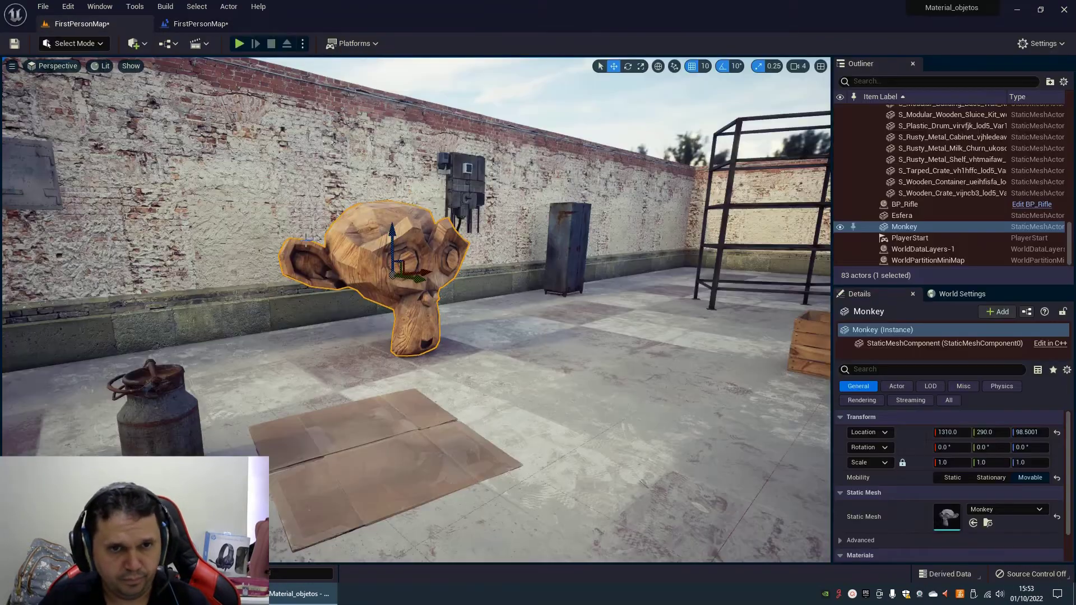
Drag the Monkey to a different spot on the floor with the move gizmo.
{"action": "right_click_drag", "start_coordinate": [298, 260], "coordinate": [313, 264]}
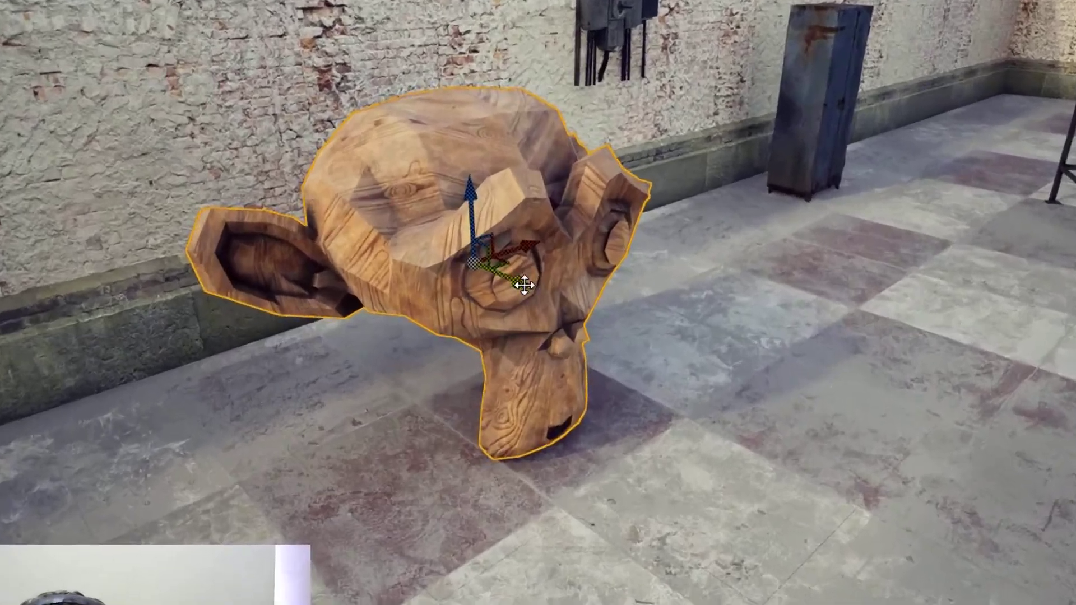
{"action": "scroll", "coordinate": [410, 311], "scroll_direction": "up", "scroll_amount": 3}
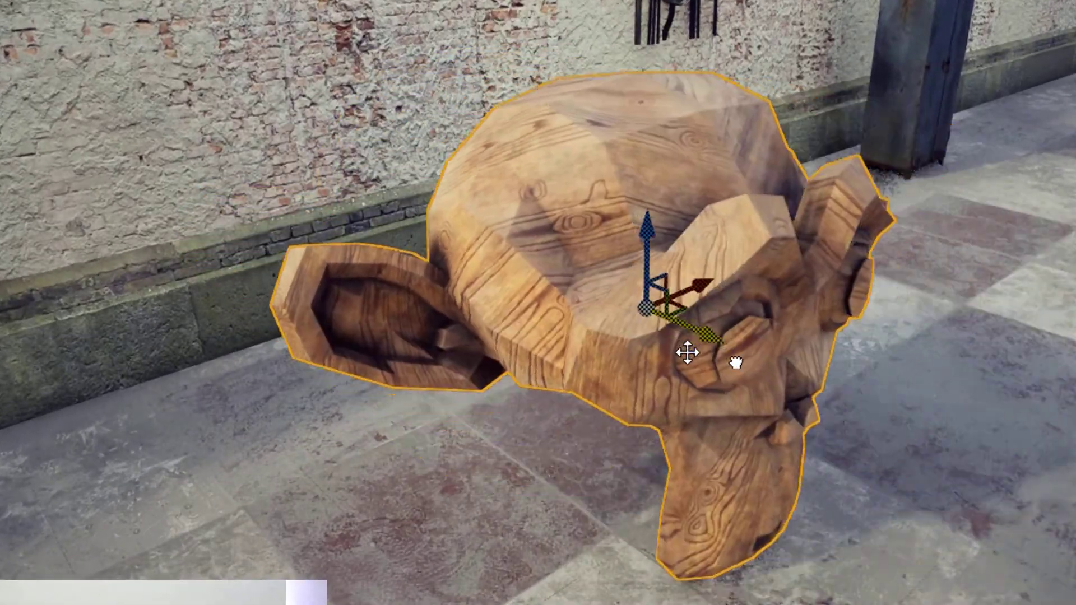
{"action": "left_click_drag", "start_coordinate": [687, 351], "coordinate": [611, 372]}
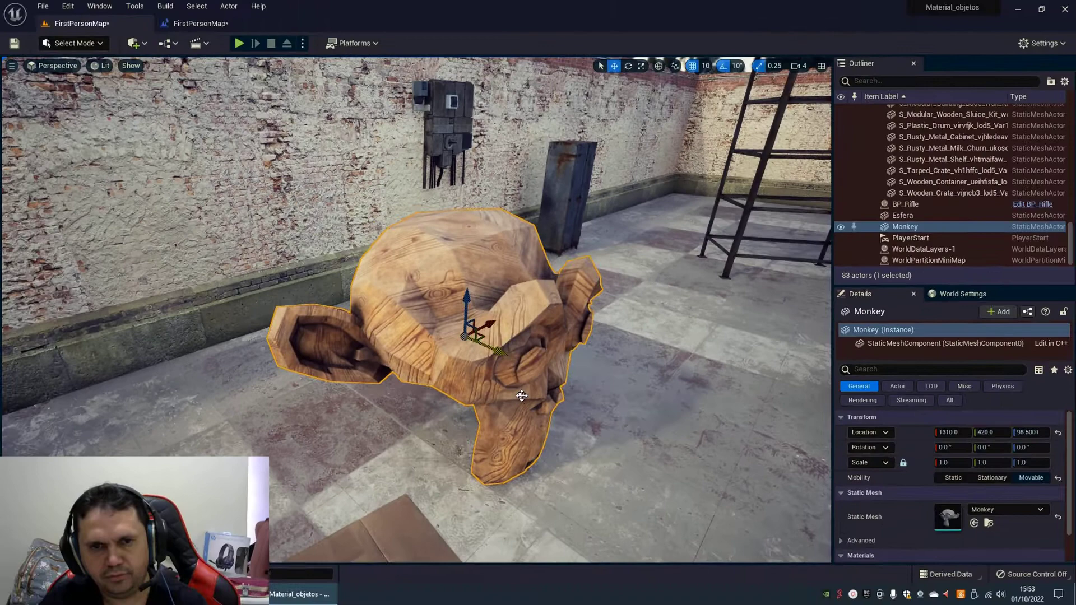
{"action": "mouse_move", "coordinate": [611, 372]}
{"action": "left_mouse_down"}
{"action": "mouse_move", "coordinate": [560, 410]}
{"action": "mouse_move", "coordinate": [387, 333]}
{"action": "left_mouse_up"}
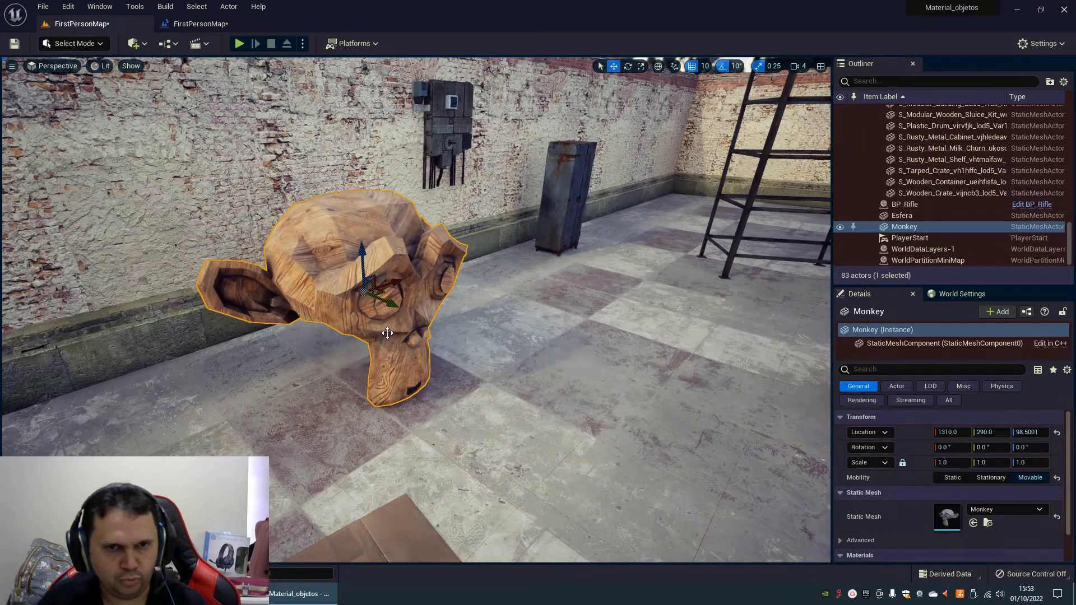
{"action": "left_click", "coordinate": [192, 25]}
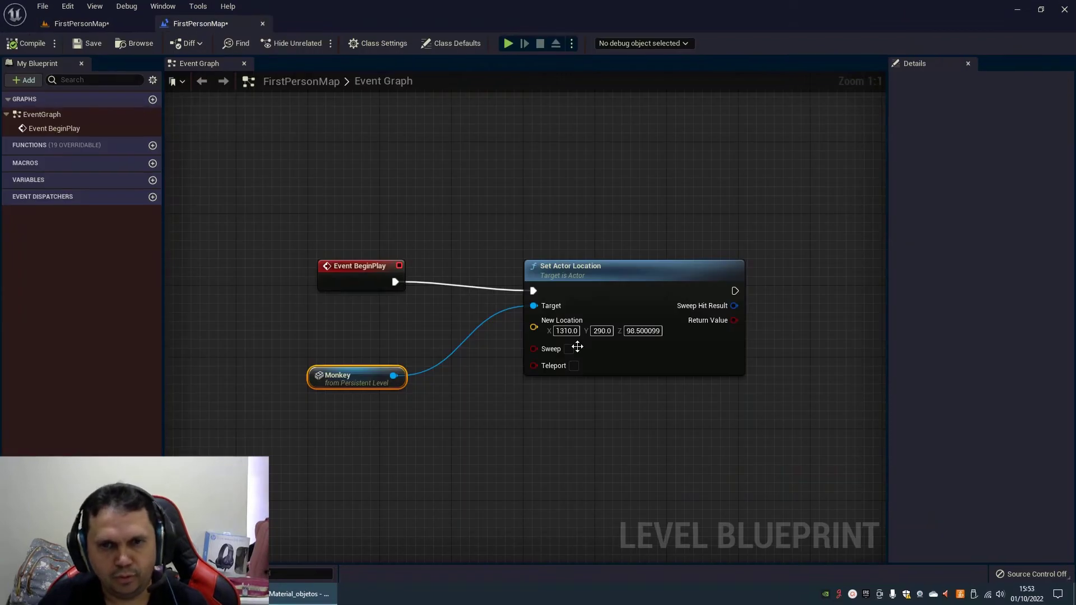
Change Set Actor Location's Y to 390 and play-test the level.
{"action": "left_click", "coordinate": [683, 326]}
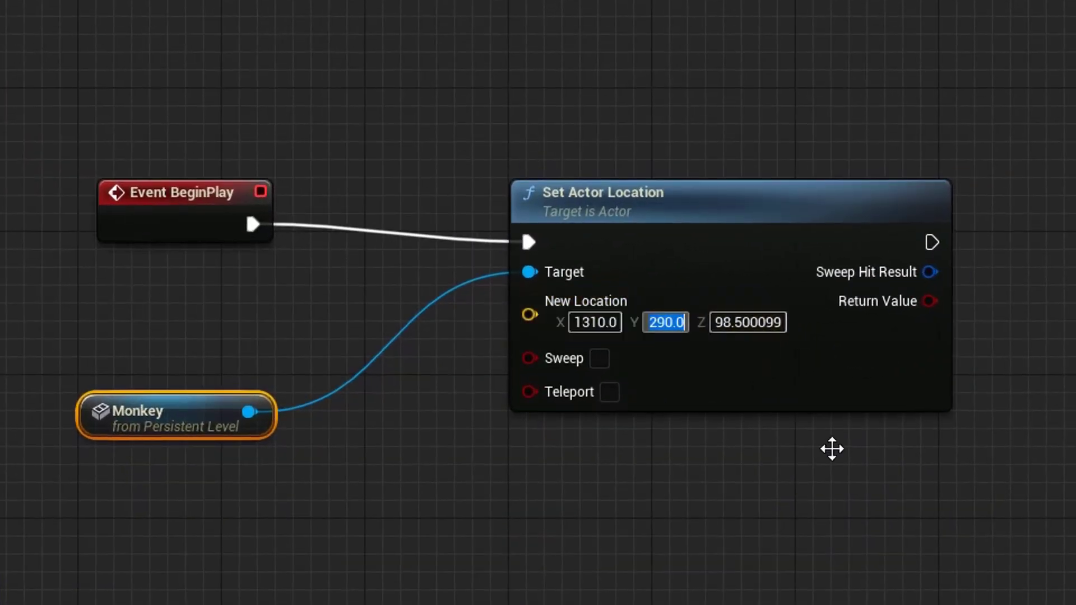
{"action": "type", "text": "390"}
{"action": "key", "text": "Return"}
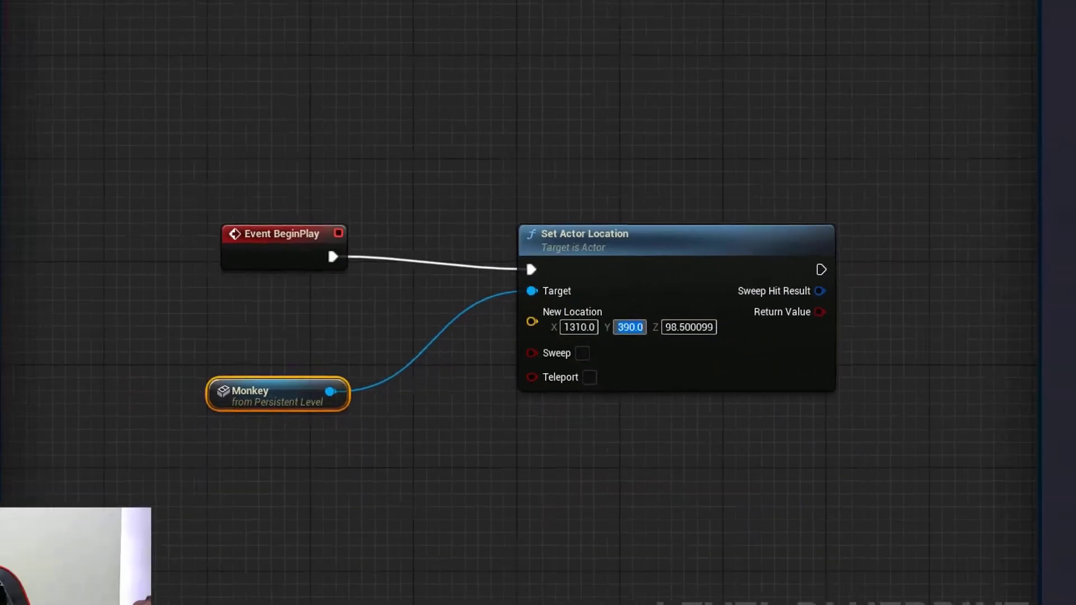
{"action": "left_click", "coordinate": [81, 23]}
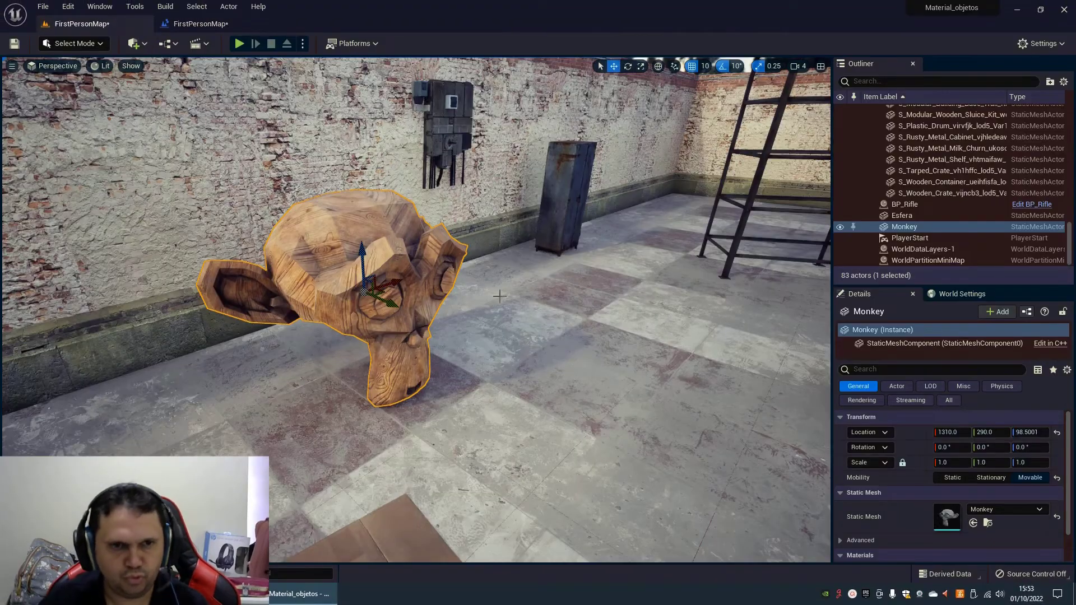
{"action": "key", "text": "alt+p"}
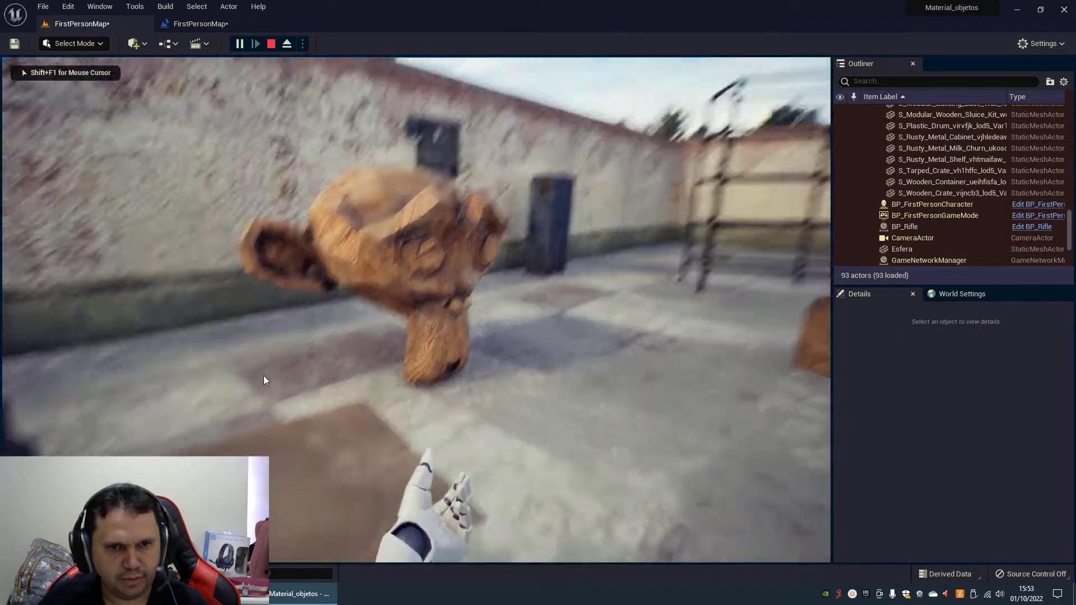
{"action": "key", "text": "Escape"}
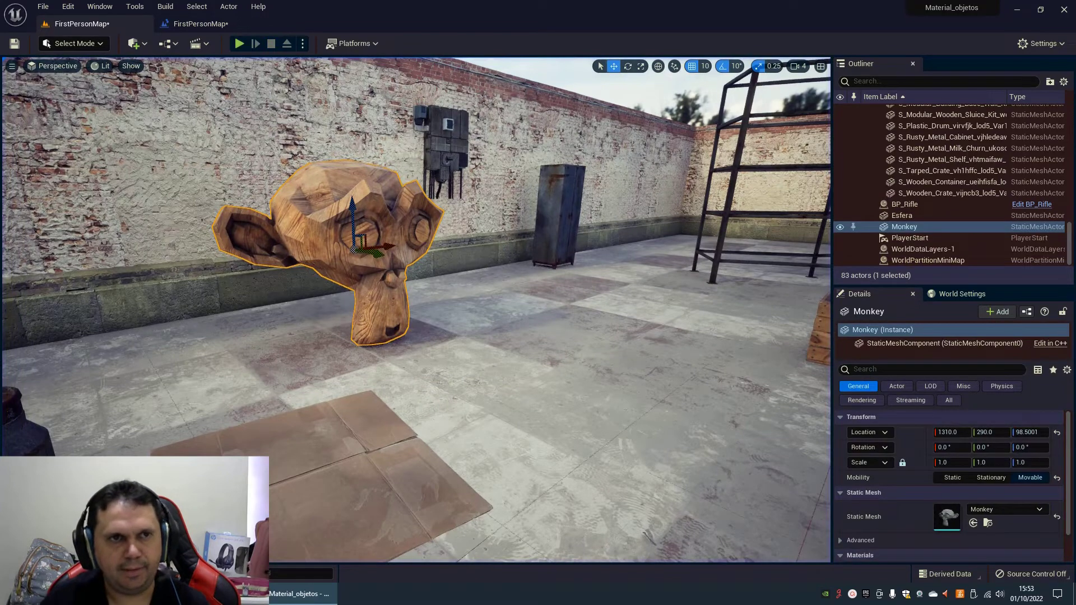
Delete the Event BeginPlay node from the Level Blueprint graph.
{"action": "left_click", "coordinate": [196, 24]}
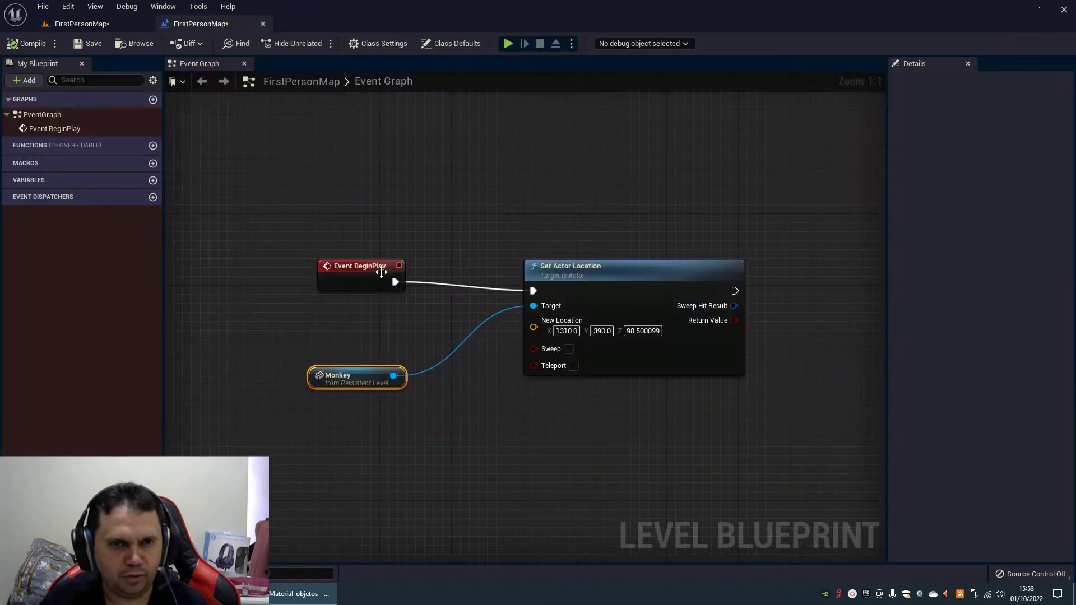
{"action": "left_click", "coordinate": [381, 272]}
{"action": "key", "text": "Delete"}
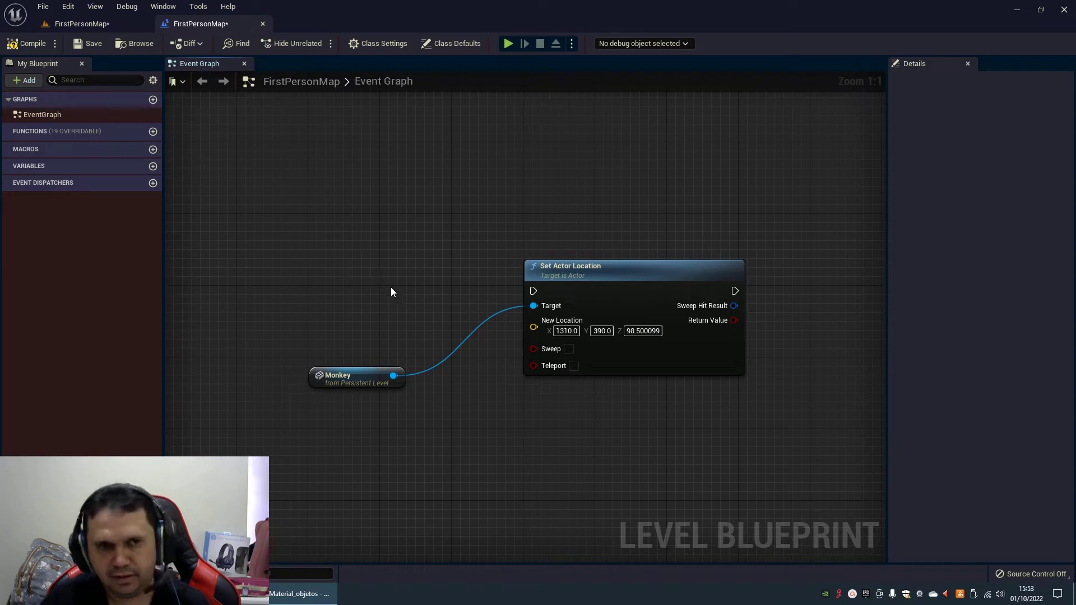
Add a keyboard key event node found by searching 'keybo'.
{"action": "right_click", "coordinate": [335, 204]}
{"action": "type", "text": "k"}
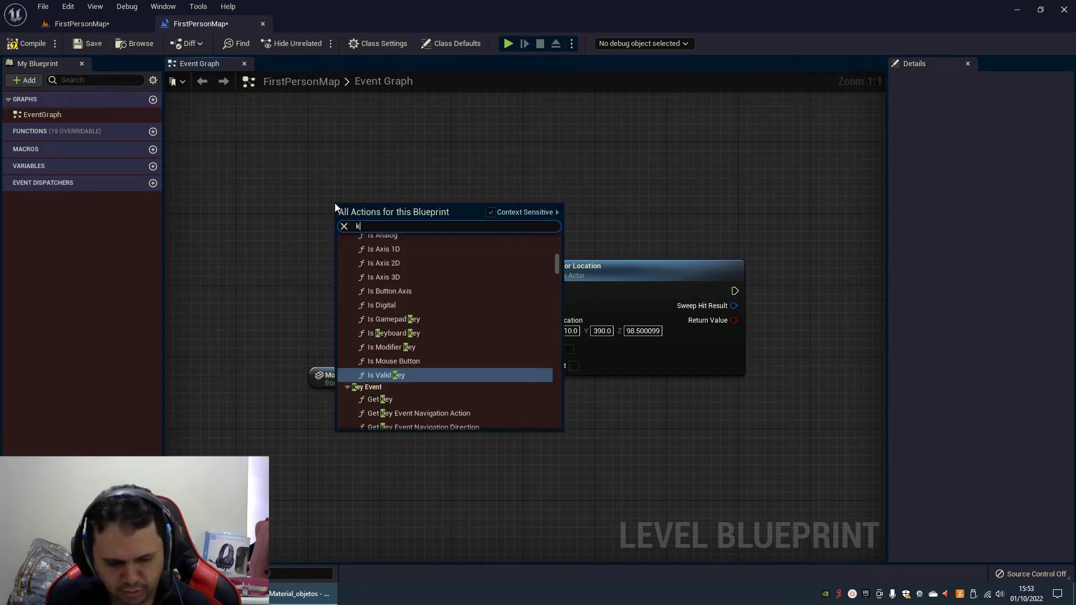
{"action": "type", "text": "eybo"}
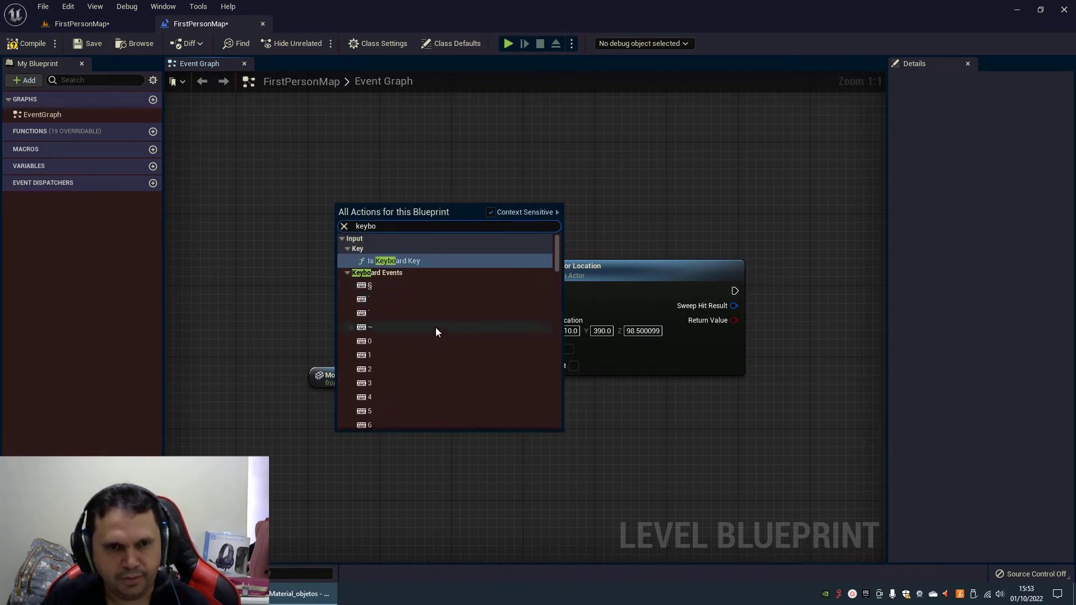
{"action": "scroll", "coordinate": [448, 336], "scroll_direction": "down", "scroll_amount": 5}
{"action": "scroll", "coordinate": [470, 347], "scroll_direction": "down", "scroll_amount": 4}
{"action": "scroll", "coordinate": [476, 353], "scroll_direction": "down", "scroll_amount": 4}
{"action": "scroll", "coordinate": [492, 362], "scroll_direction": "down", "scroll_amount": 3}
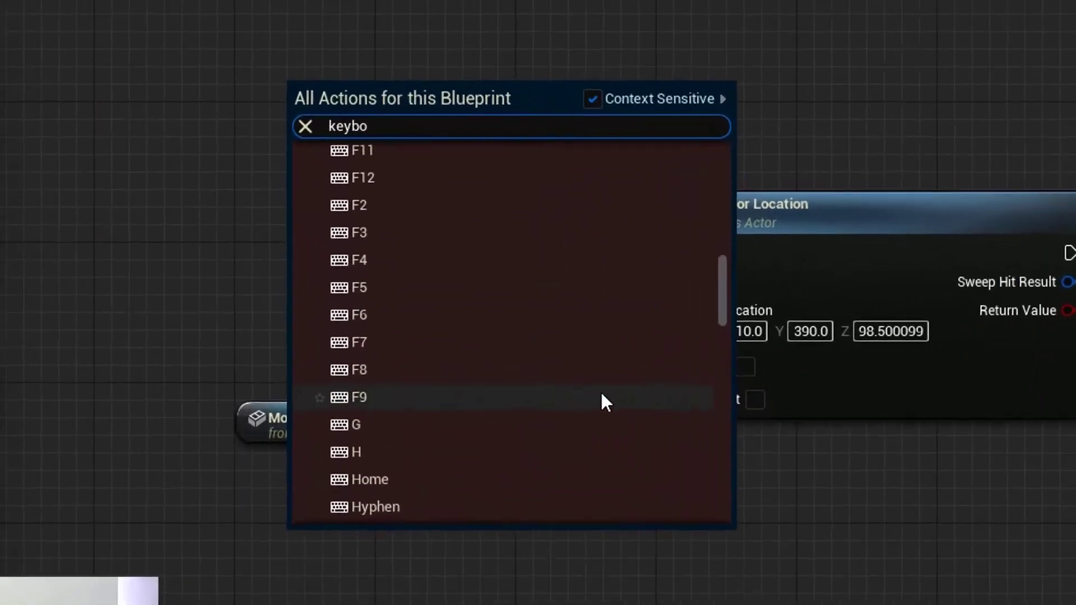
{"action": "scroll", "coordinate": [605, 401], "scroll_direction": "down", "scroll_amount": 1}
{"action": "scroll", "coordinate": [596, 307], "scroll_direction": "down", "scroll_amount": 2}
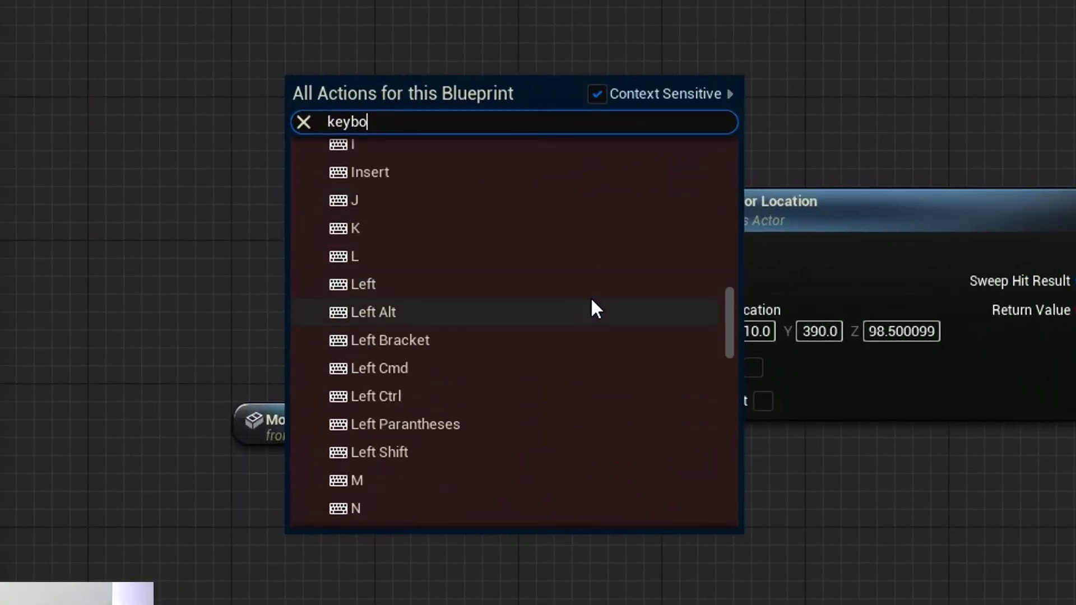
{"action": "scroll", "coordinate": [591, 307], "scroll_direction": "down", "scroll_amount": 2}
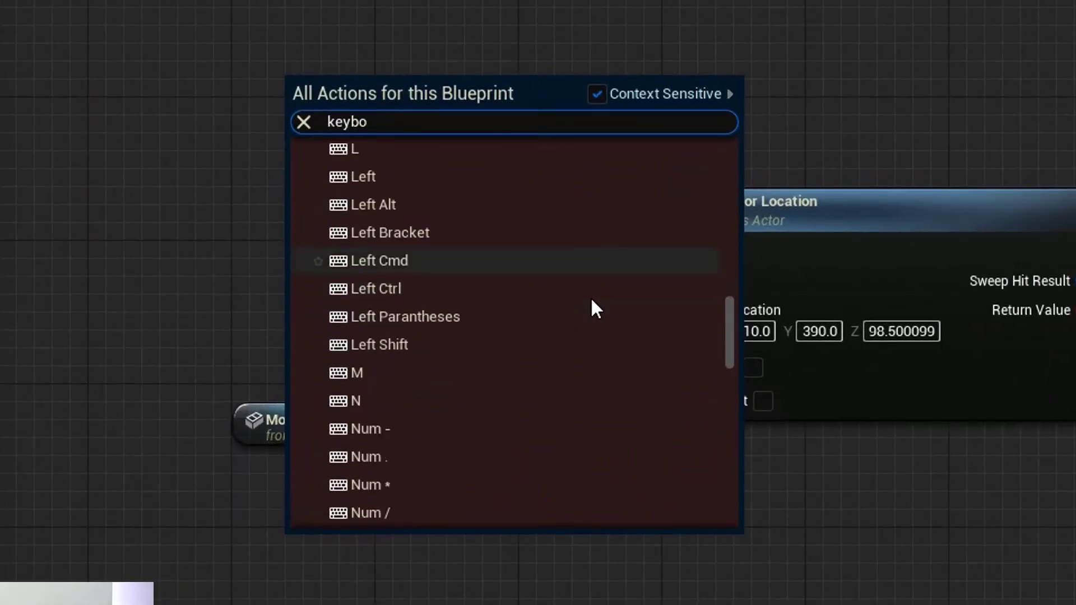
{"action": "scroll", "coordinate": [593, 314], "scroll_direction": "up", "scroll_amount": 2}
{"action": "scroll", "coordinate": [628, 359], "scroll_direction": "up", "scroll_amount": 5}
{"action": "scroll", "coordinate": [622, 387], "scroll_direction": "up", "scroll_amount": 5}
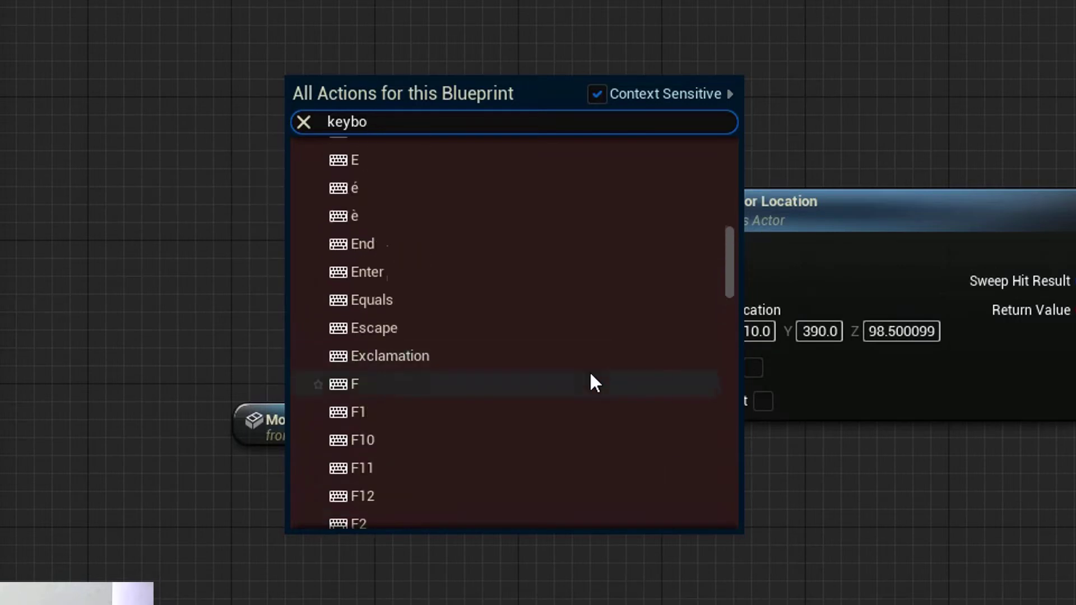
{"action": "scroll", "coordinate": [593, 379], "scroll_direction": "up", "scroll_amount": 6}
{"action": "scroll", "coordinate": [588, 380], "scroll_direction": "up", "scroll_amount": 6}
{"action": "scroll", "coordinate": [584, 381], "scroll_direction": "up", "scroll_amount": 2}
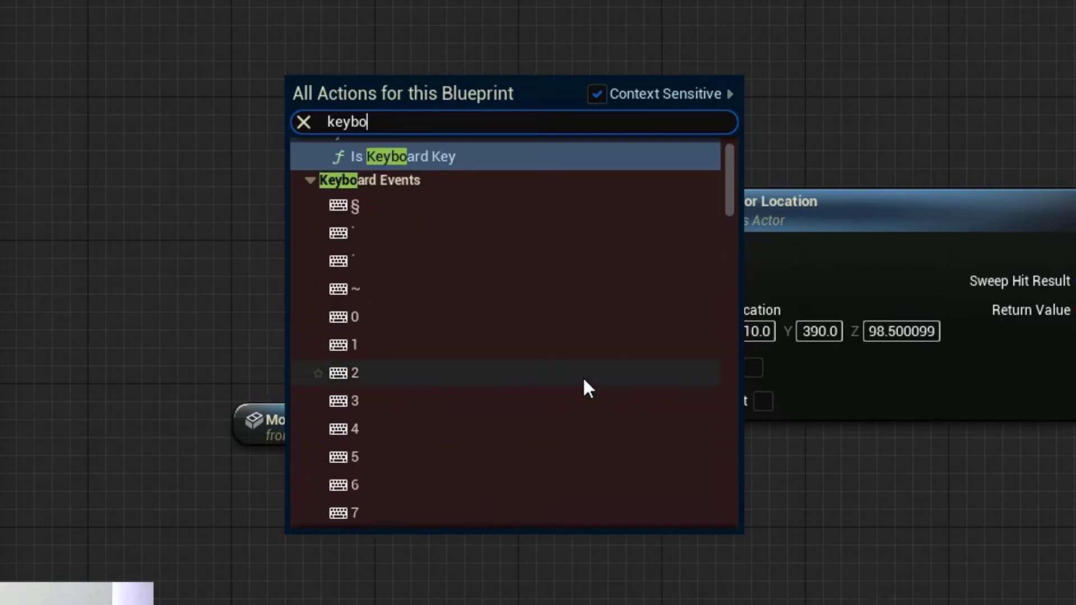
{"action": "left_click", "coordinate": [352, 207]}
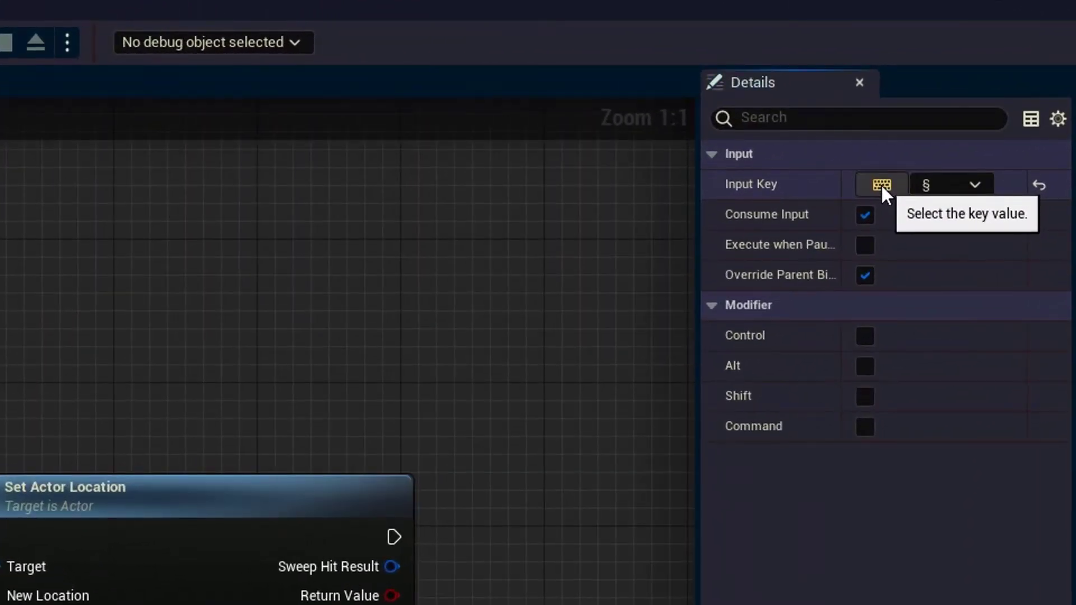
Set the key event to T and wire its Pressed output to Set Actor Location.
{"action": "key", "text": "t"}
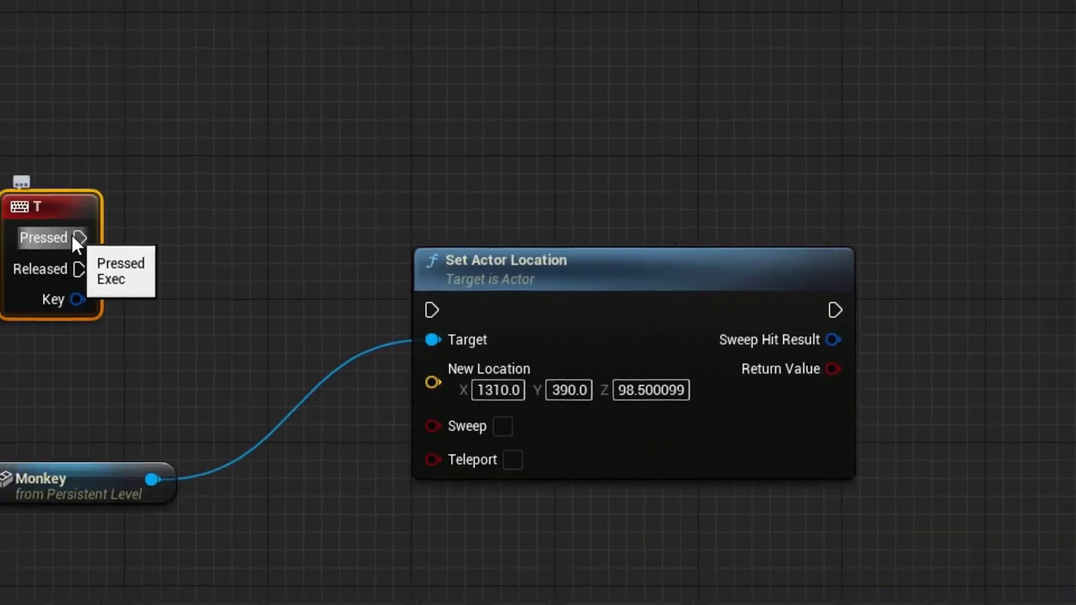
{"action": "mouse_move", "coordinate": [176, 188]}
{"action": "left_mouse_down"}
{"action": "mouse_move", "coordinate": [192, 175]}
{"action": "mouse_move", "coordinate": [529, 260]}
{"action": "left_mouse_up"}
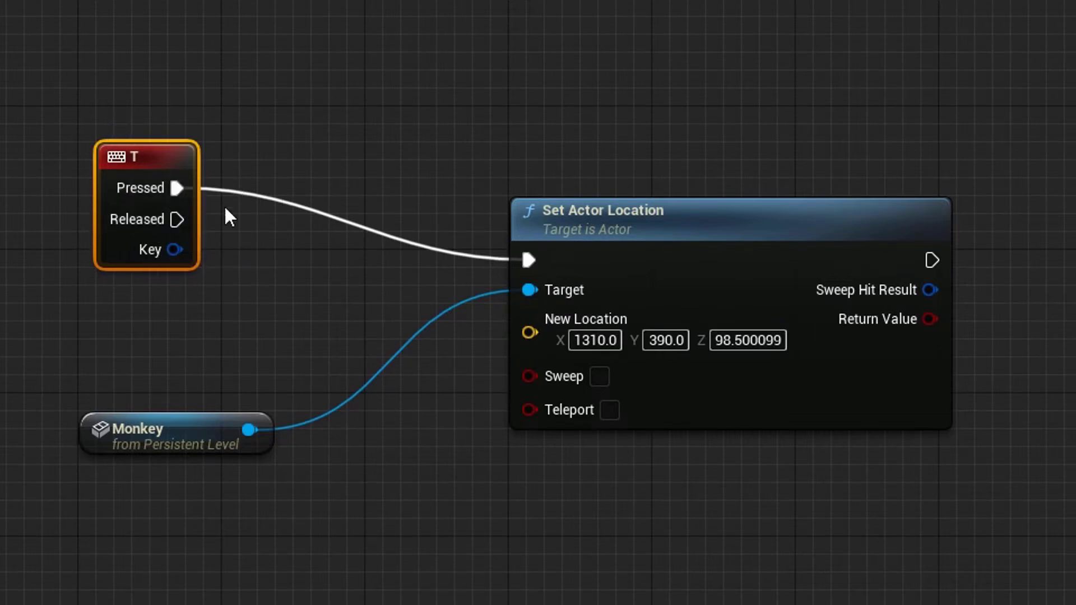
{"action": "left_click_drag", "start_coordinate": [635, 216], "coordinate": [563, 197]}
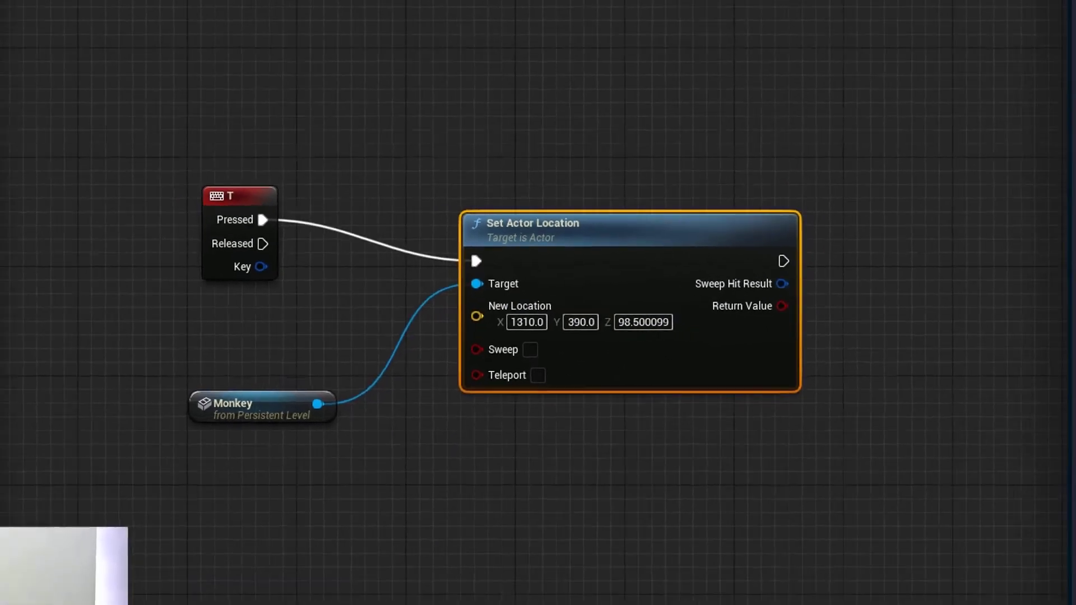
{"action": "left_click", "coordinate": [94, 25]}
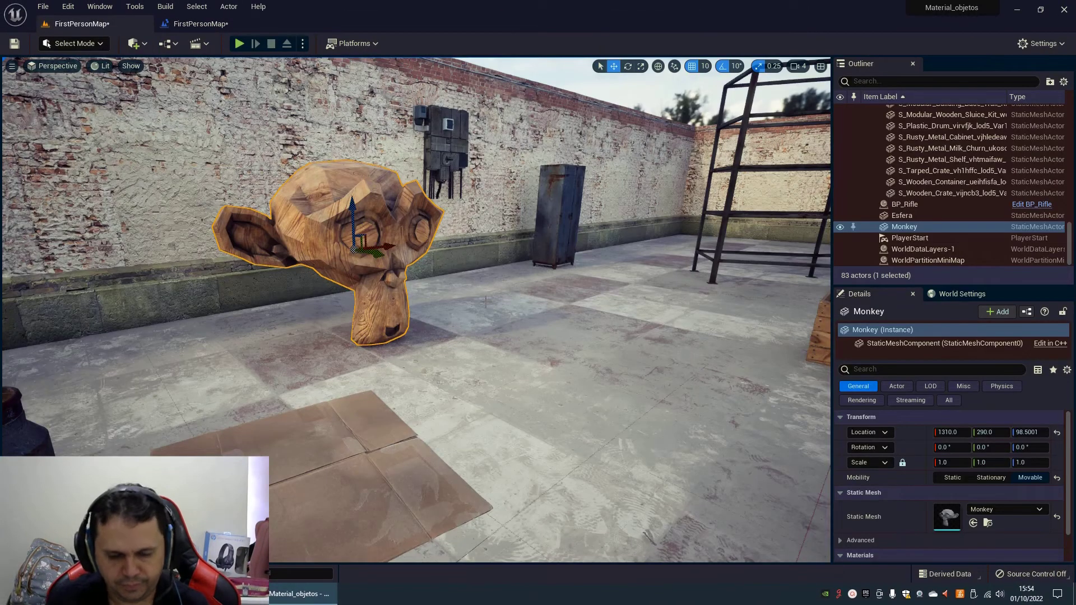
Play-test the T-key setup with Alt+P, then stop the session with Escape.
{"action": "key", "text": "alt+p"}
{"action": "key", "text": "w"}
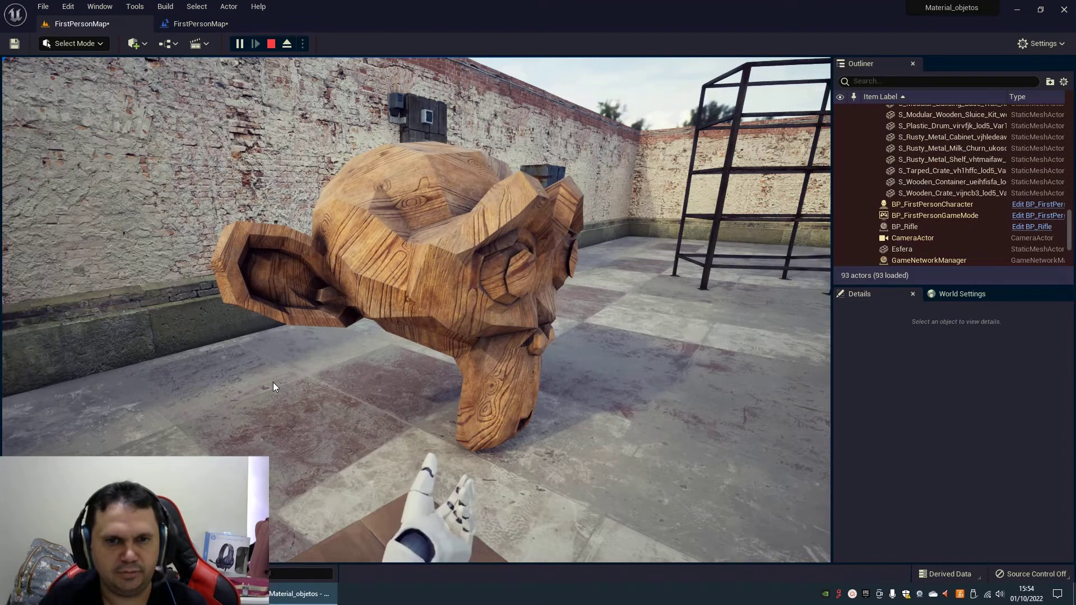
{"action": "key", "text": "Escape"}
{"action": "left_click", "coordinate": [199, 23]}
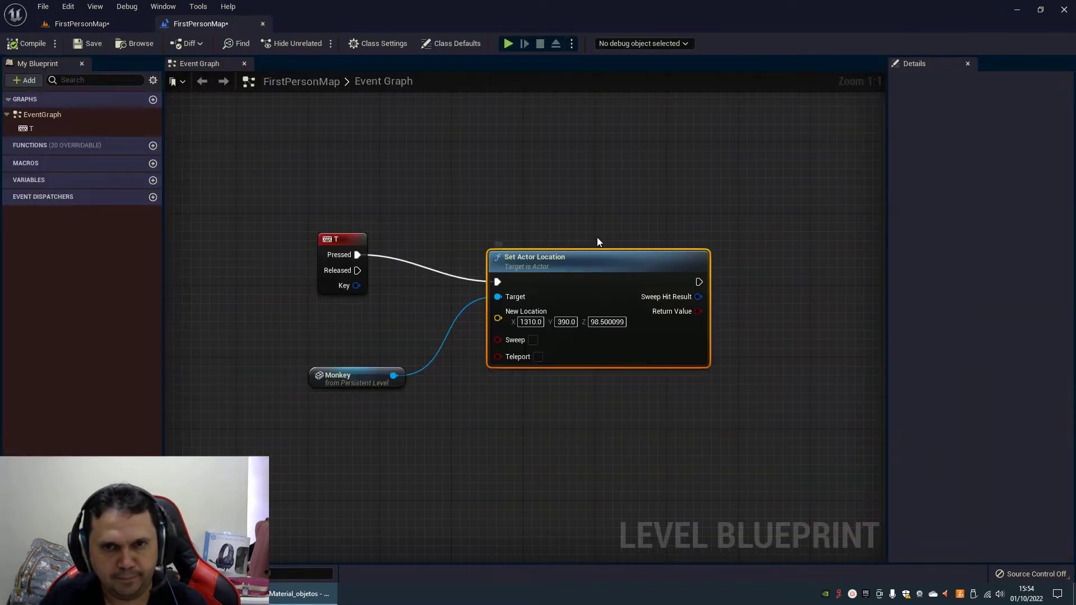
Duplicate Set Actor Location and wire T's Released output to the copy.
{"action": "left_click_drag", "start_coordinate": [573, 255], "coordinate": [565, 228]}
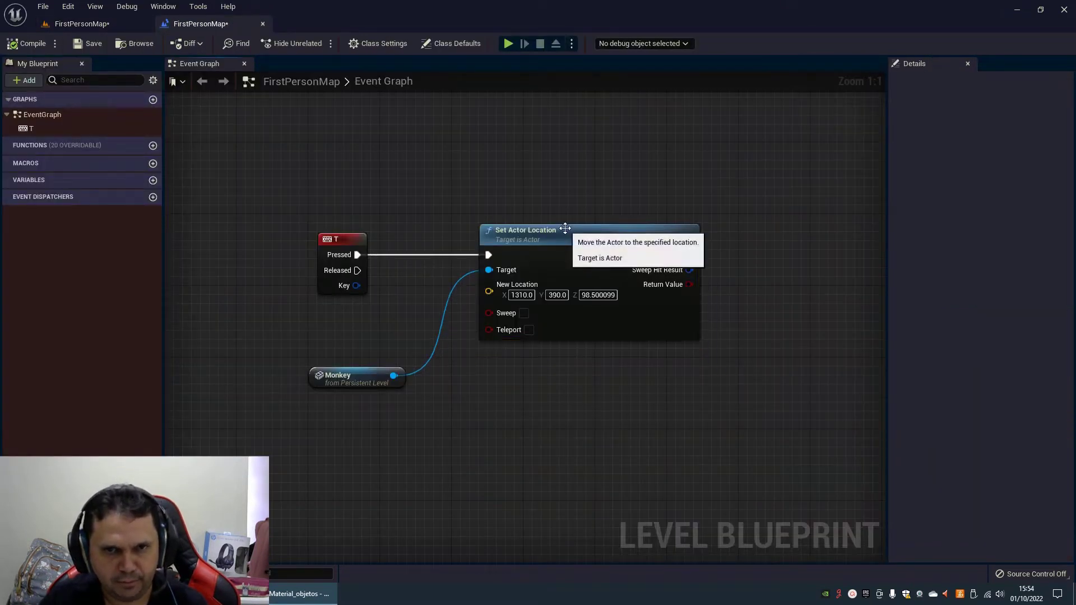
{"action": "key", "text": "ctrl+c"}
{"action": "key", "text": "ctrl+v"}
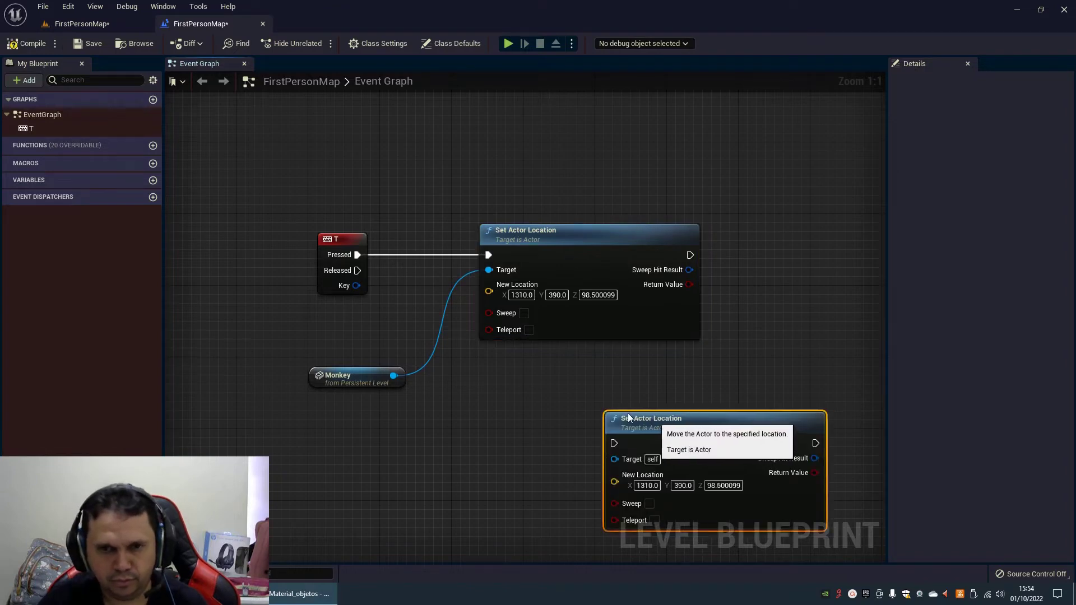
{"action": "left_click_drag", "start_coordinate": [628, 416], "coordinate": [512, 362]}
{"action": "left_click", "coordinate": [762, 368]}
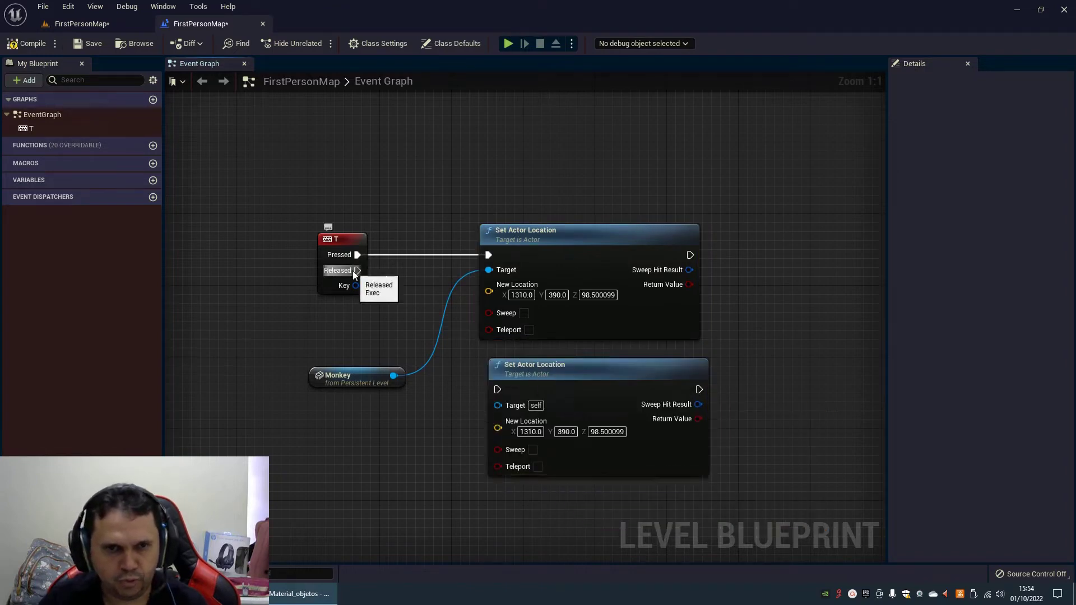
{"action": "left_click_drag", "start_coordinate": [357, 270], "coordinate": [497, 390]}
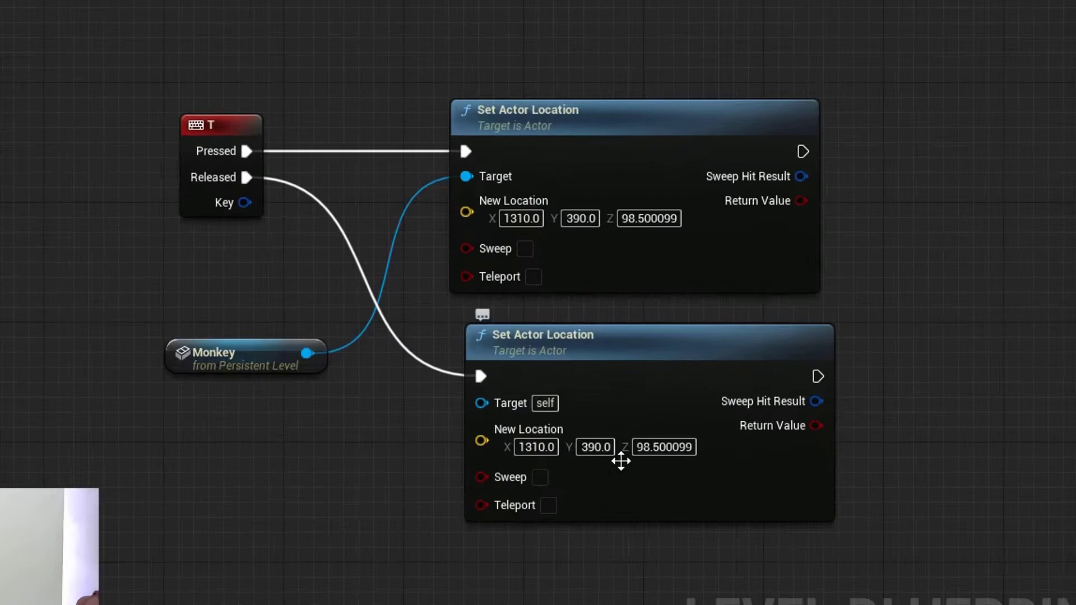
Set the copy's Y to 290 and connect Monkey to its Target.
{"action": "left_click", "coordinate": [567, 432]}
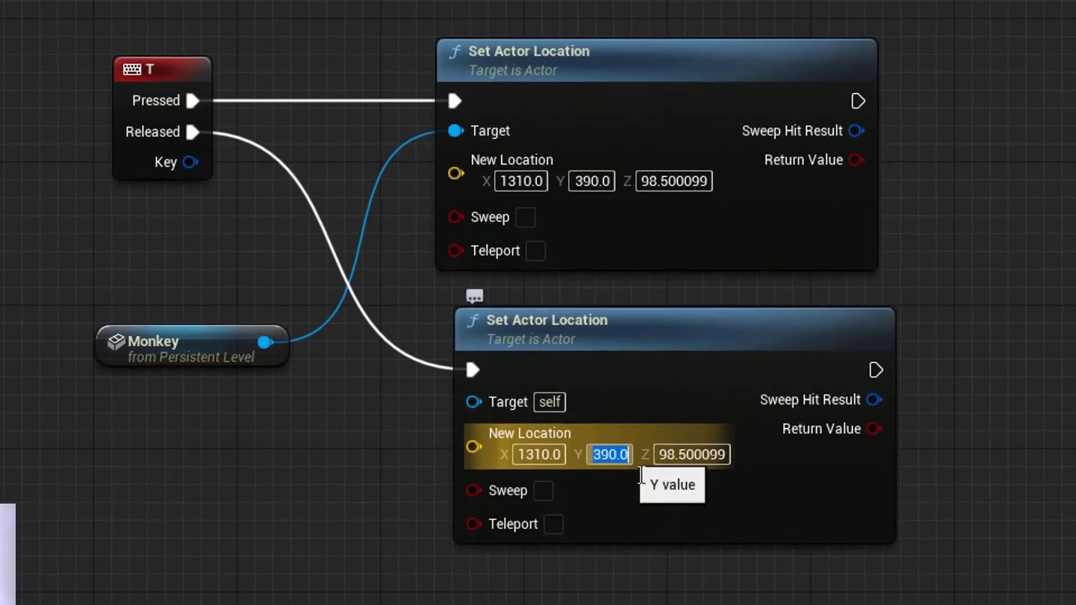
{"action": "type", "text": "290"}
{"action": "key", "text": "Return"}
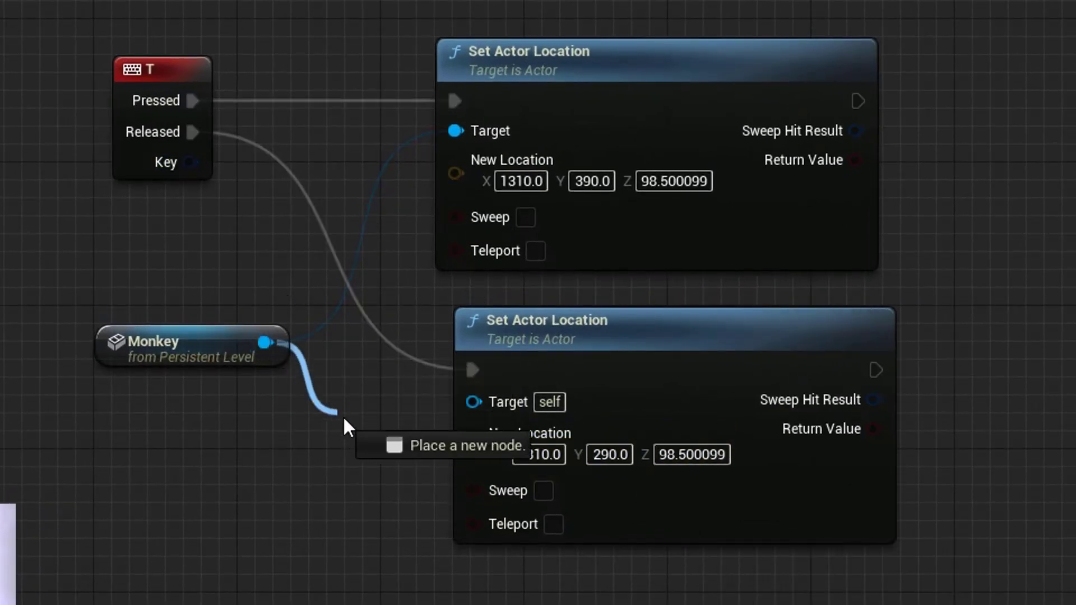
{"action": "left_click_drag", "start_coordinate": [269, 343], "coordinate": [471, 402]}
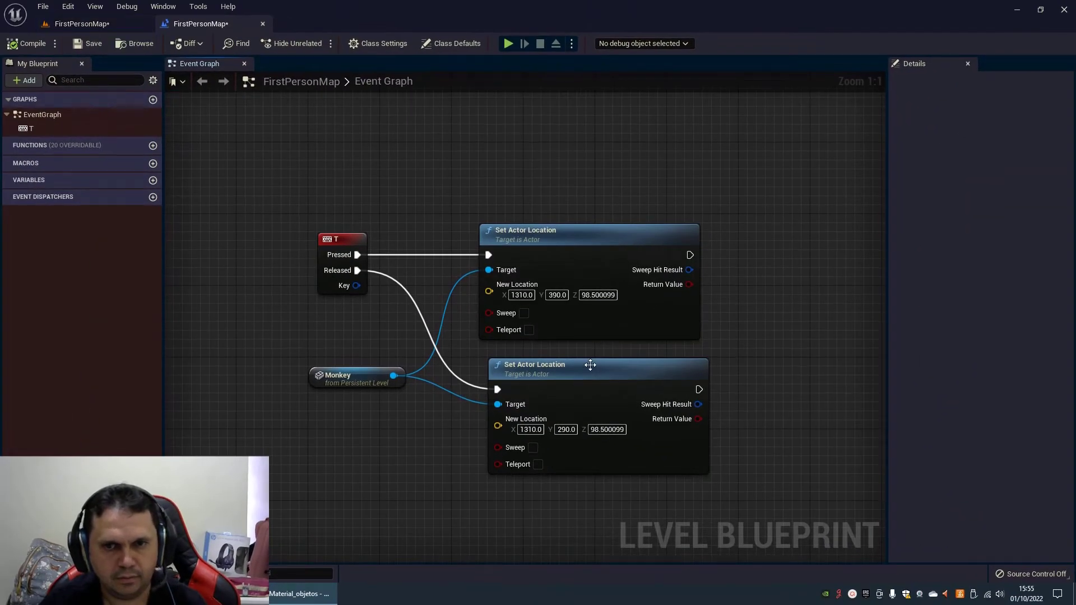
{"action": "left_click_drag", "start_coordinate": [591, 365], "coordinate": [582, 364]}
Play-test the T press and release moves, then fly the view around the Monkey.
{"action": "left_click", "coordinate": [81, 23]}
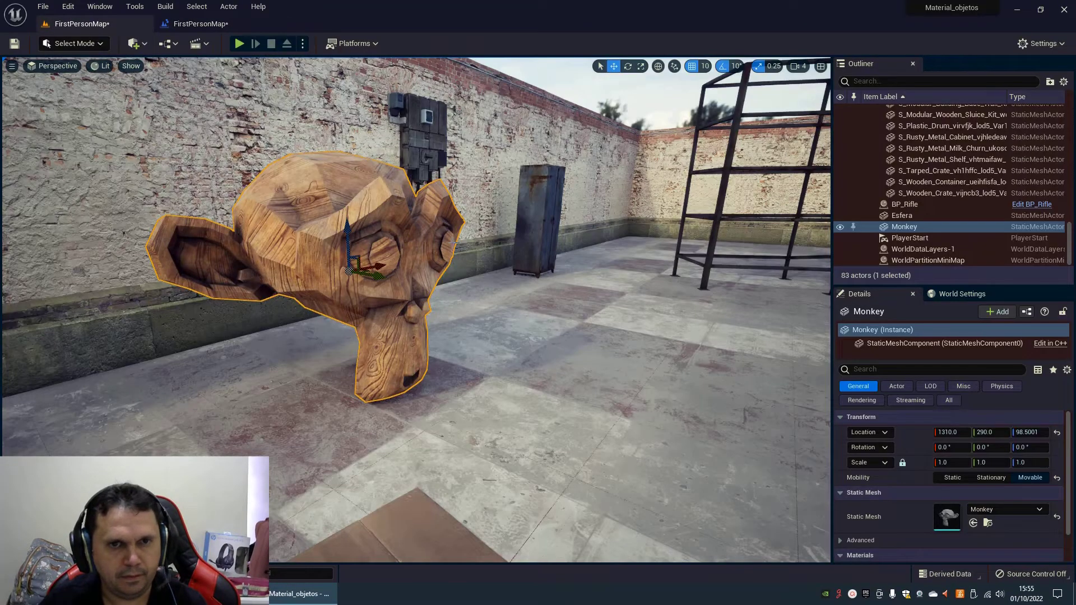
{"action": "key", "text": "alt+p"}
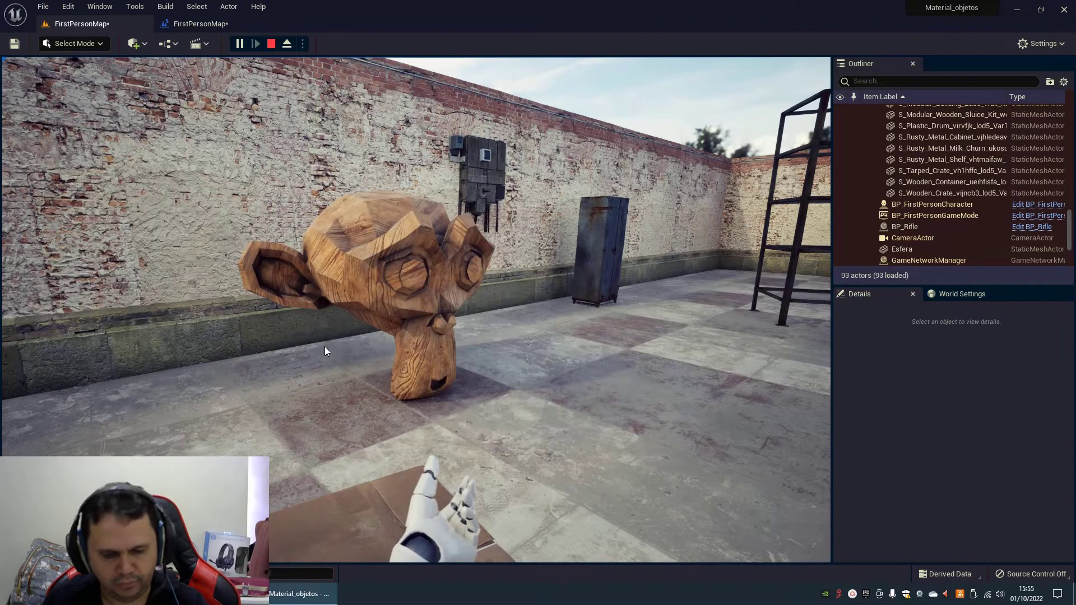
{"action": "key", "text": "Escape"}
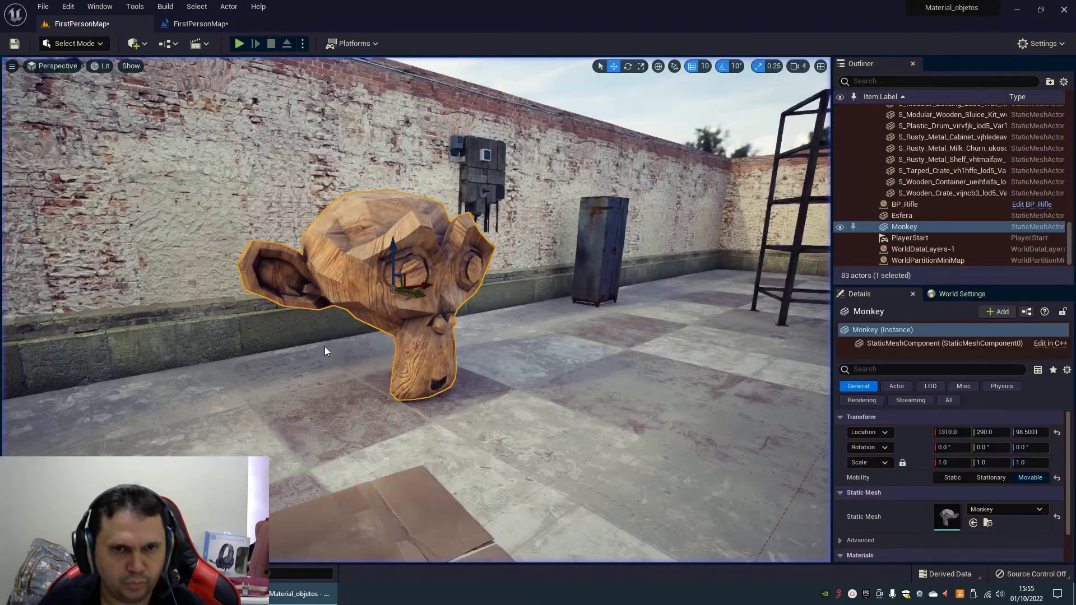
{"action": "right_click_drag", "start_coordinate": [438, 357], "coordinate": [469, 381]}
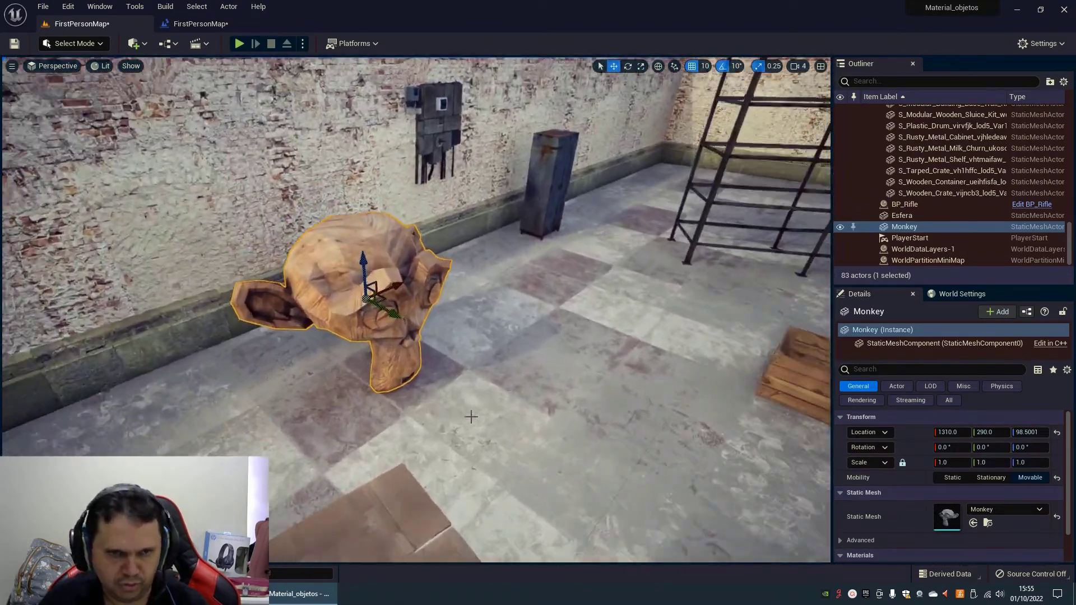
{"action": "right_click_drag", "start_coordinate": [469, 381], "coordinate": [469, 413]}
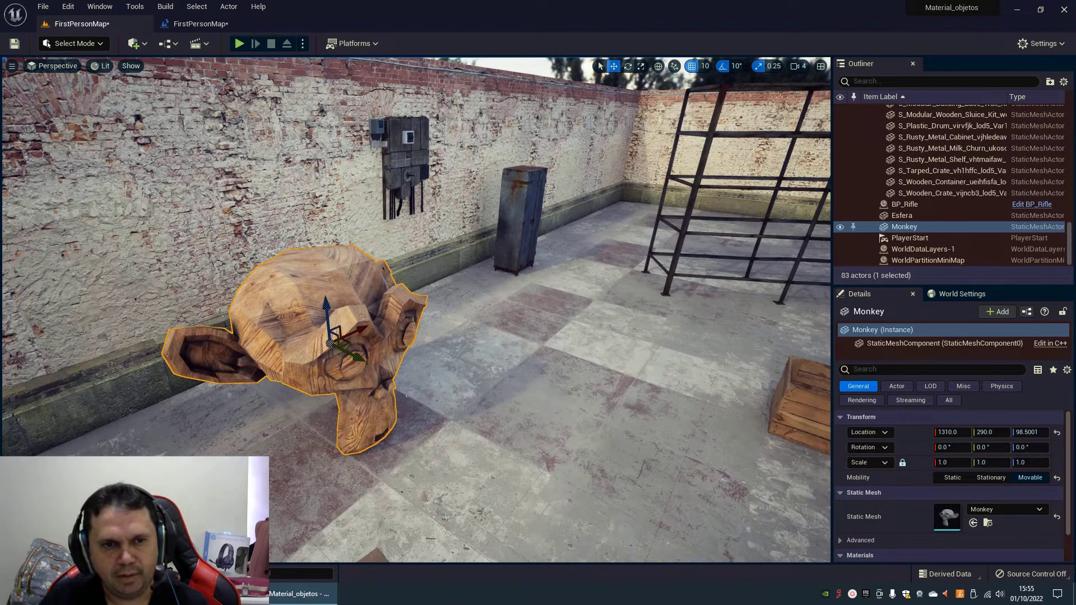
Set the Monkey's Z rotation to 45 degrees.
{"action": "right_click_drag", "start_coordinate": [403, 406], "coordinate": [397, 419]}
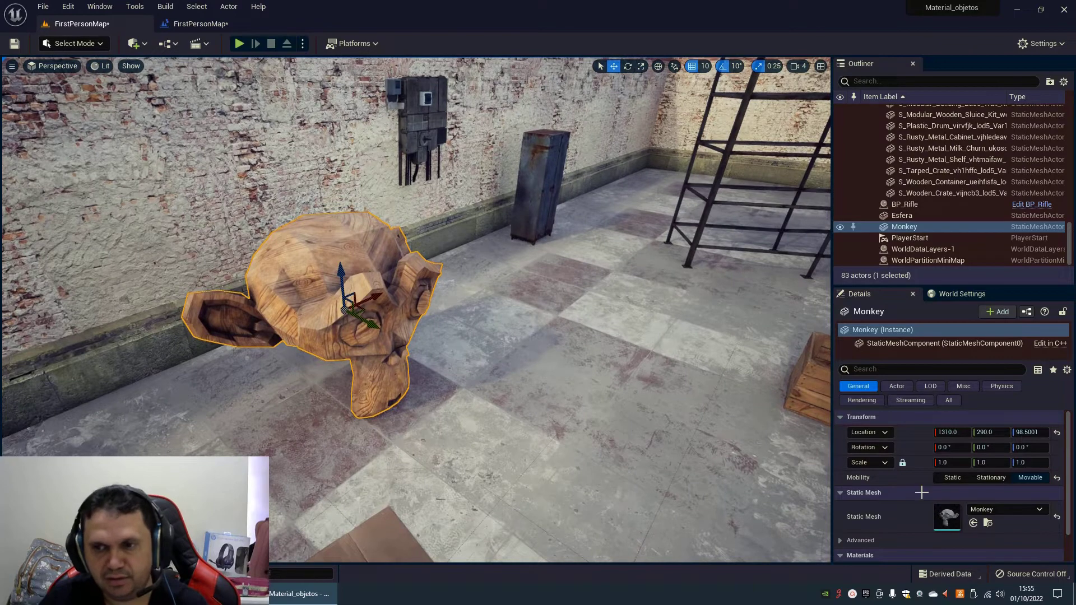
{"action": "left_click", "coordinate": [1029, 448]}
{"action": "type", "text": "45"}
{"action": "key", "text": "Return"}
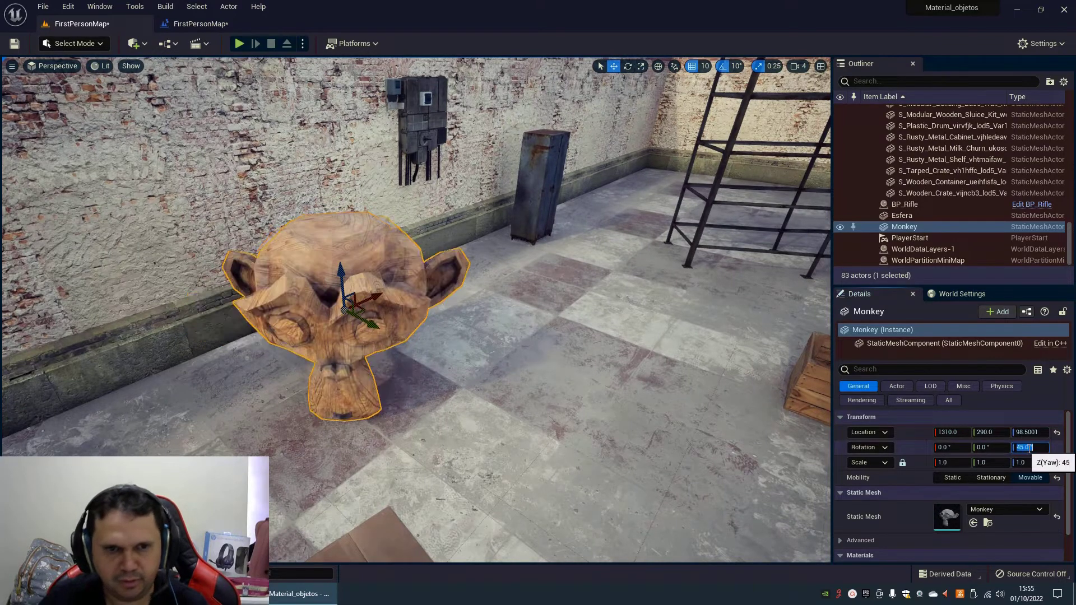
{"action": "right_click_drag", "start_coordinate": [391, 396], "coordinate": [372, 323]}
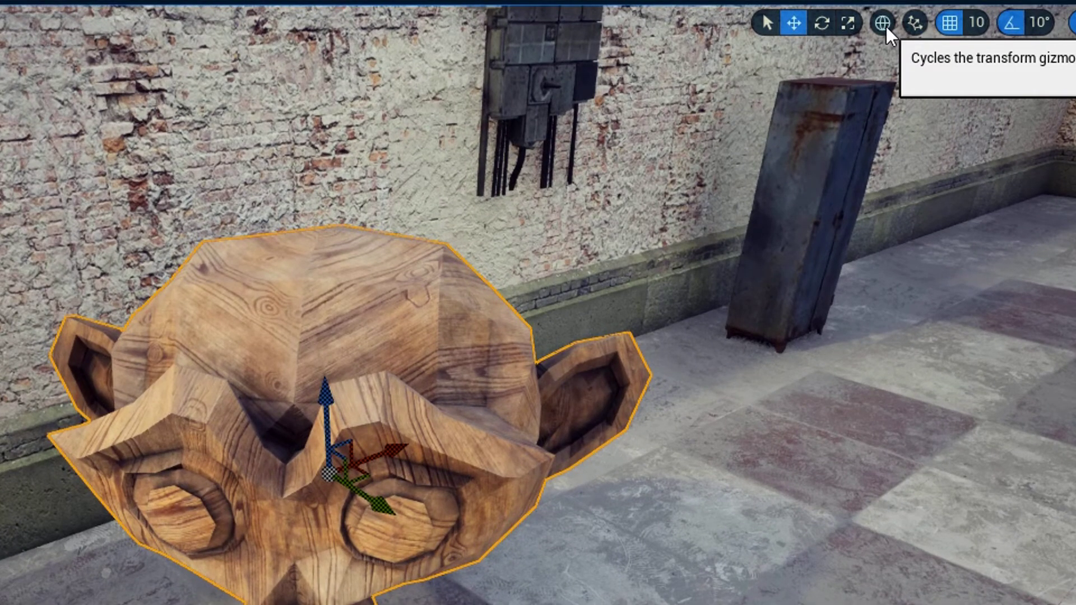
Try local and world gizmo spaces, sliding the Monkey along Y and back to 290.
{"action": "left_click", "coordinate": [886, 25]}
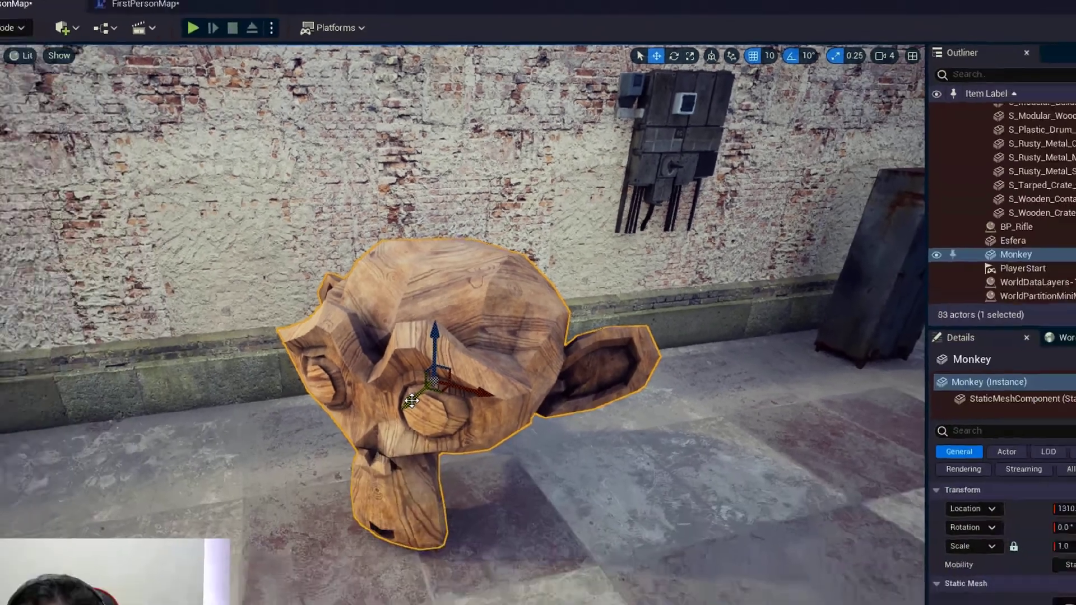
{"action": "mouse_move", "coordinate": [412, 400]}
{"action": "left_mouse_down"}
{"action": "mouse_move", "coordinate": [349, 392]}
{"action": "mouse_move", "coordinate": [418, 359]}
{"action": "left_mouse_up"}
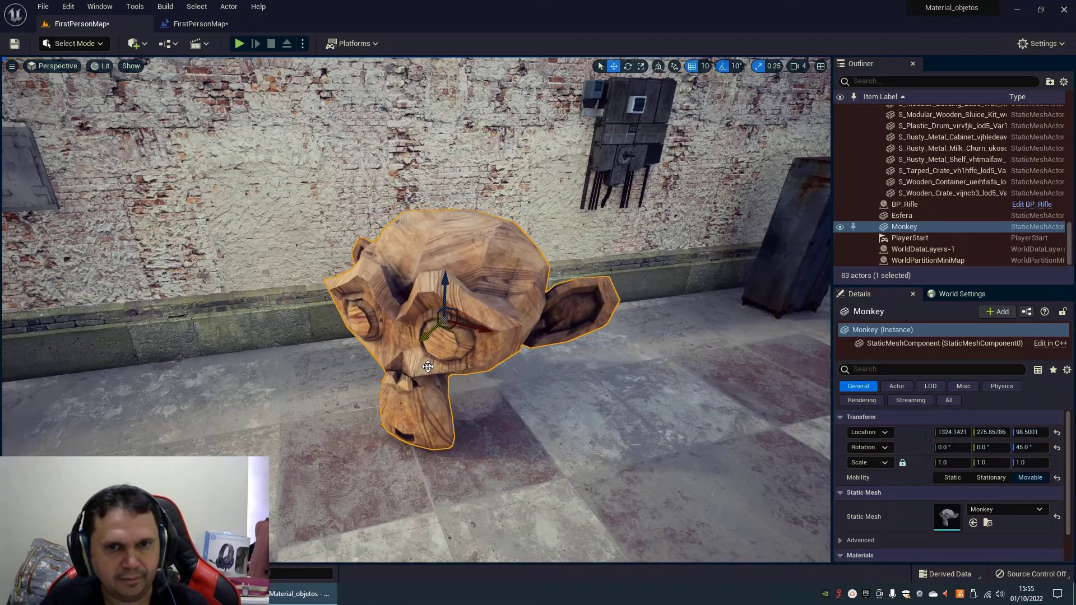
{"action": "left_click", "coordinate": [658, 67]}
{"action": "right_click_drag", "start_coordinate": [505, 426], "coordinate": [520, 426]}
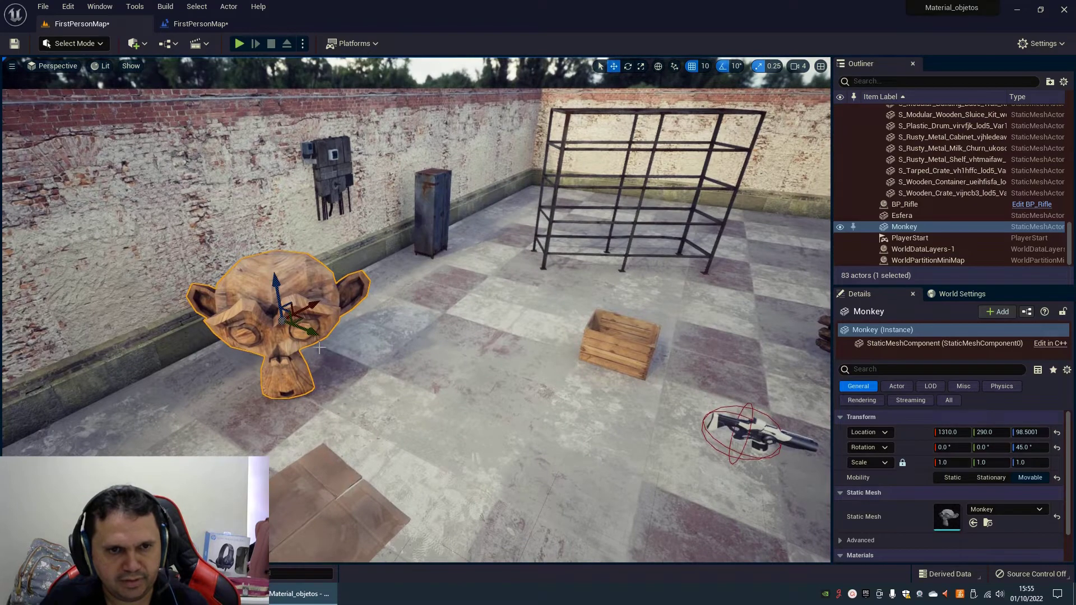
{"action": "mouse_move", "coordinate": [314, 334]}
{"action": "left_mouse_down"}
{"action": "mouse_move", "coordinate": [658, 463]}
{"action": "mouse_move", "coordinate": [363, 397]}
{"action": "left_mouse_up"}
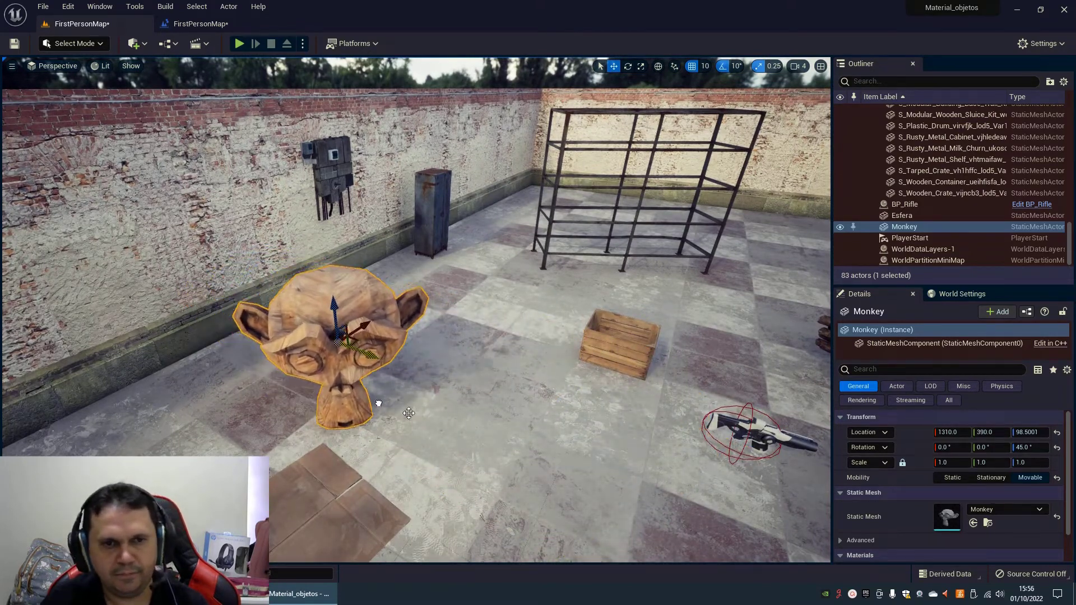
{"action": "left_click_drag", "start_coordinate": [363, 398], "coordinate": [325, 373]}
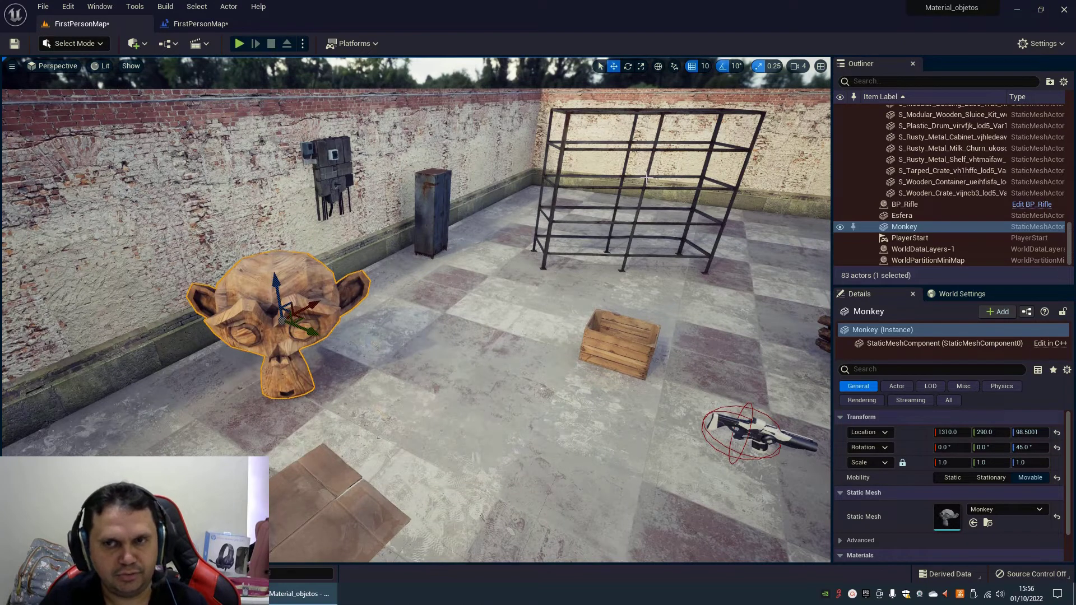
Reset the Monkey's Z rotation to 0.
{"action": "left_click", "coordinate": [1029, 447]}
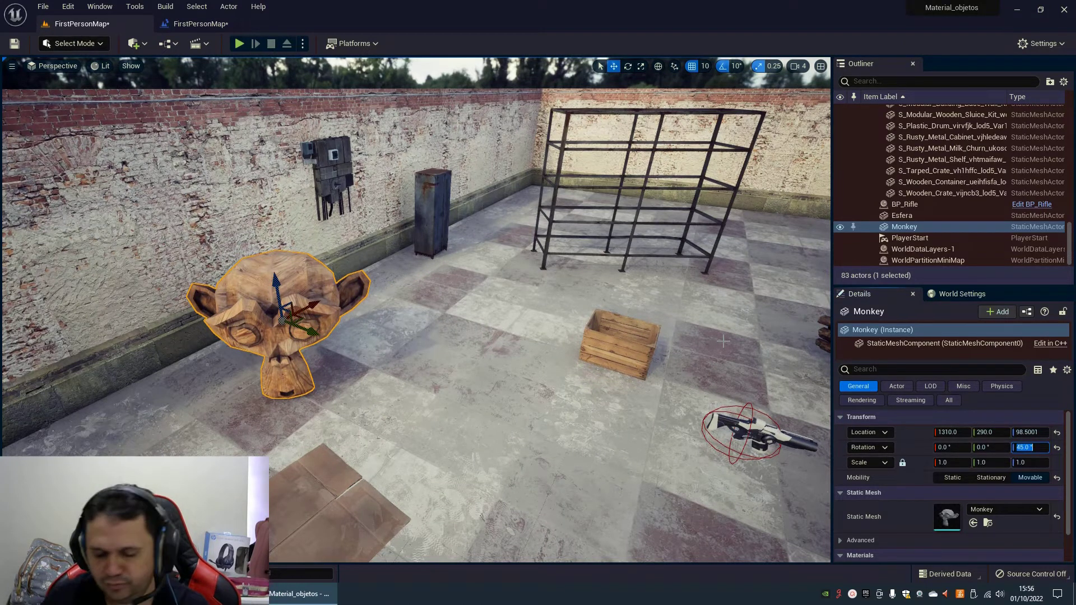
{"action": "type", "text": "0"}
{"action": "key", "text": "Return"}
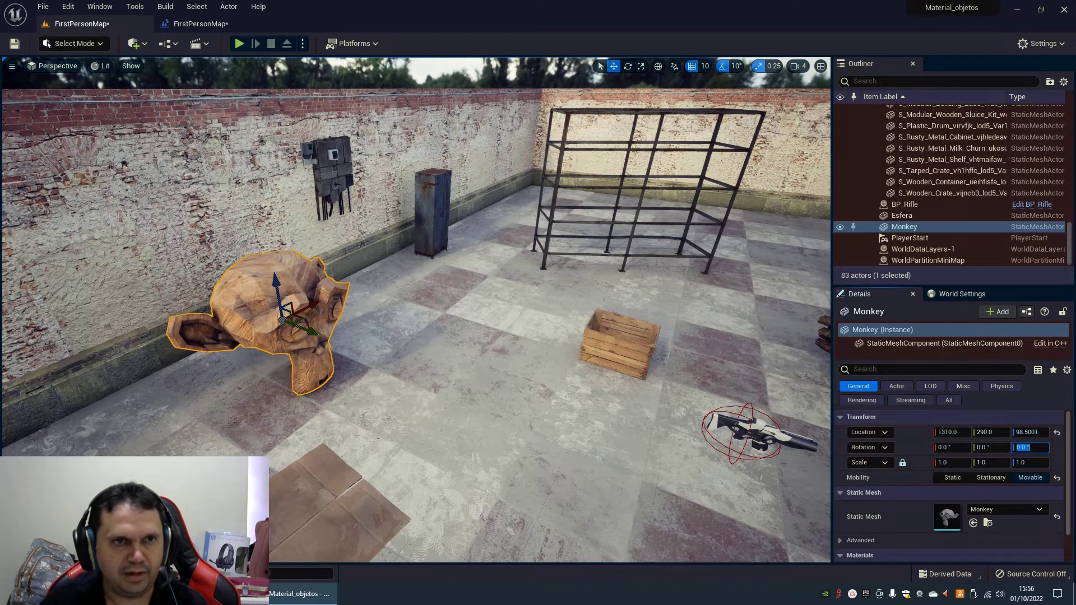
{"action": "left_click", "coordinate": [199, 23]}
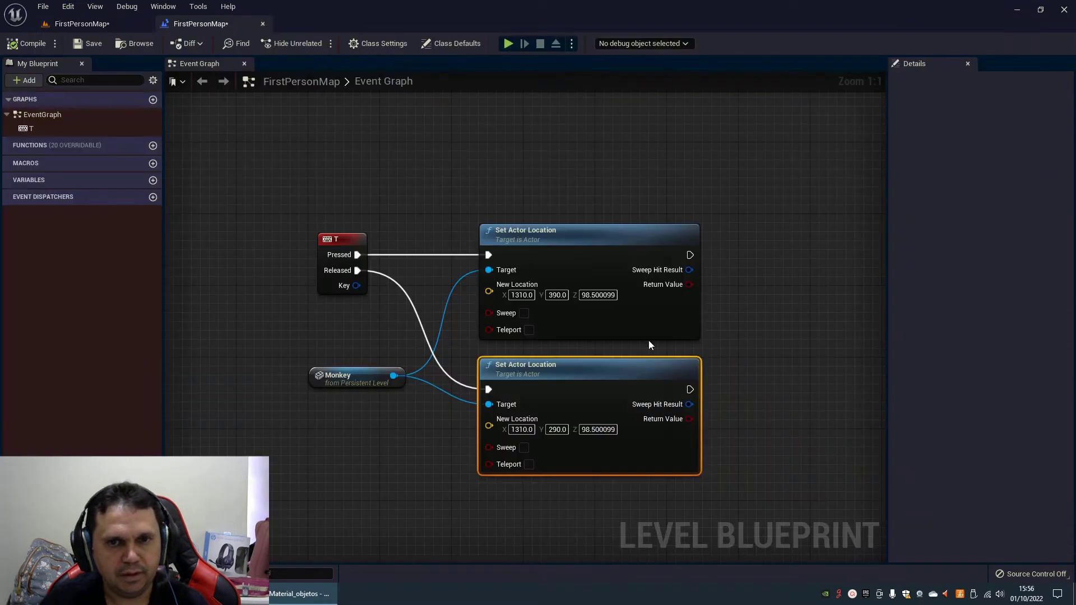
Select the T event, Monkey reference and both Set Actor Location nodes, and delete them.
{"action": "left_click", "coordinate": [567, 169]}
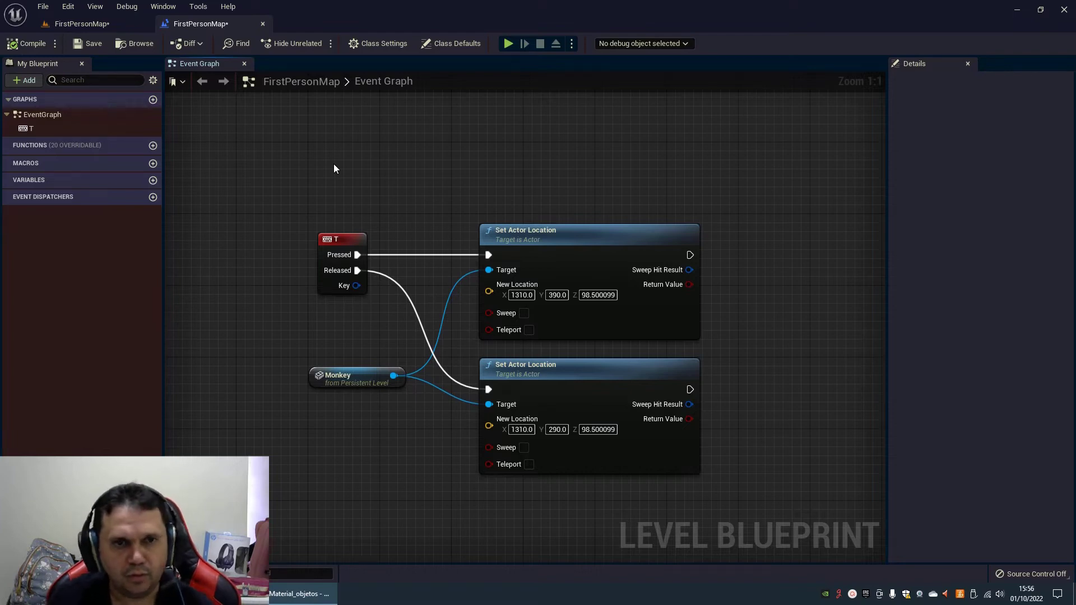
{"action": "mouse_move", "coordinate": [392, 176]}
{"action": "right_mouse_down"}
{"action": "mouse_move", "coordinate": [413, 139]}
{"action": "mouse_move", "coordinate": [429, 149]}
{"action": "right_mouse_up"}
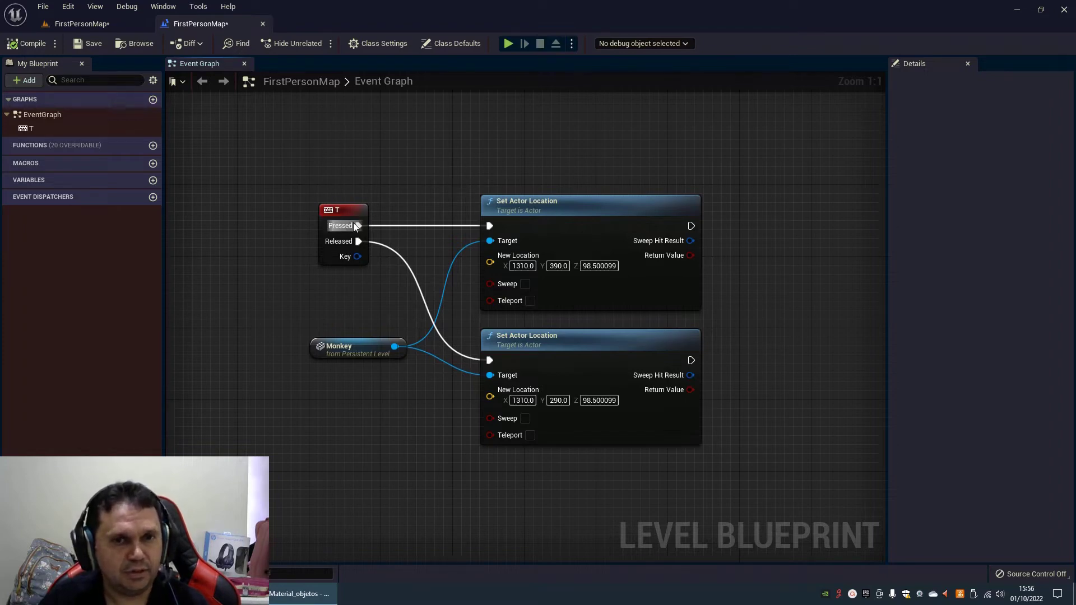
{"action": "mouse_move", "coordinate": [348, 213]}
{"action": "left_mouse_down"}
{"action": "mouse_move", "coordinate": [348, 204]}
{"action": "mouse_move", "coordinate": [489, 226]}
{"action": "left_mouse_up"}
{"action": "left_click", "coordinate": [383, 166]}
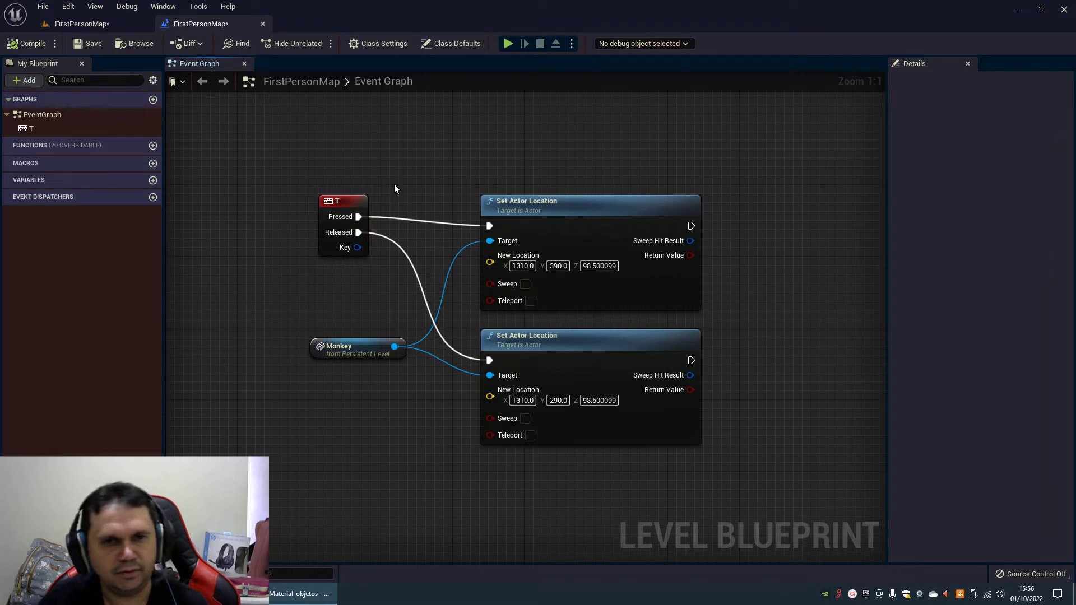
{"action": "right_click", "coordinate": [381, 143]}
{"action": "left_click", "coordinate": [736, 154]}
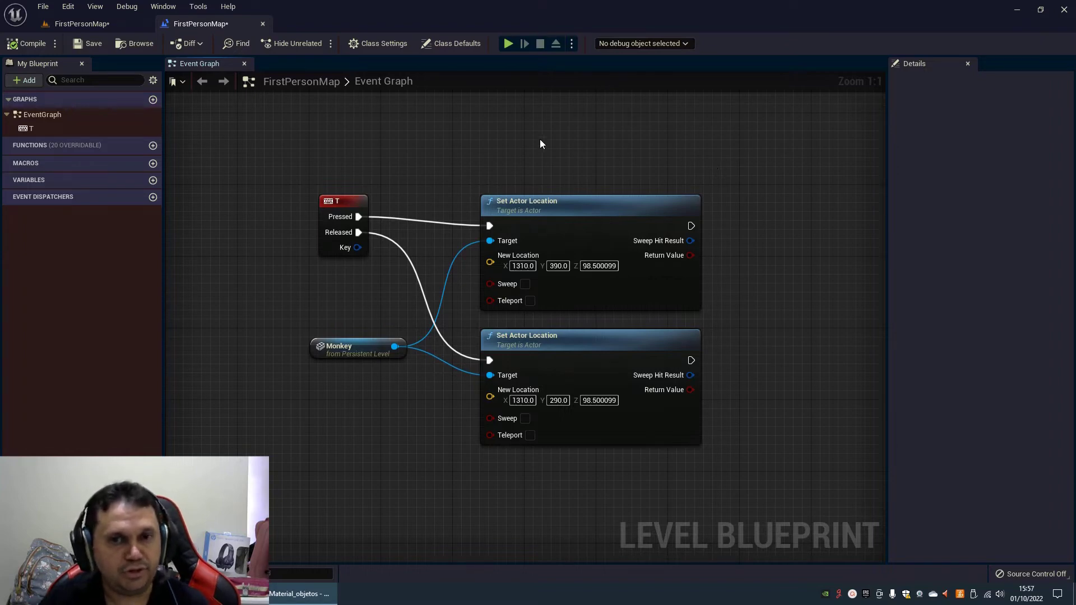
{"action": "left_click_drag", "start_coordinate": [303, 180], "coordinate": [709, 469]}
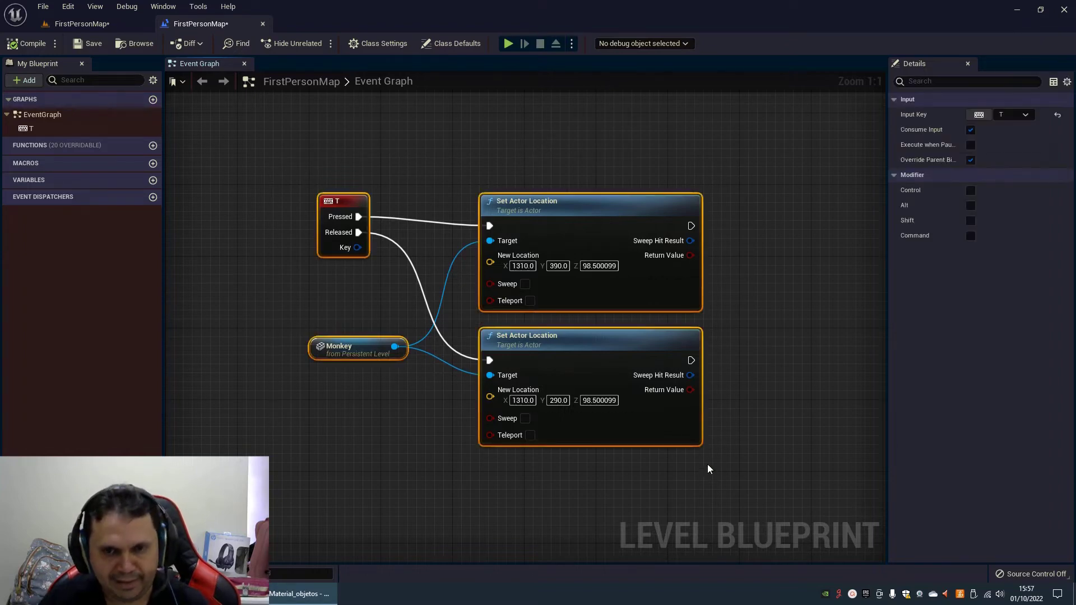
{"action": "key", "text": "Delete"}
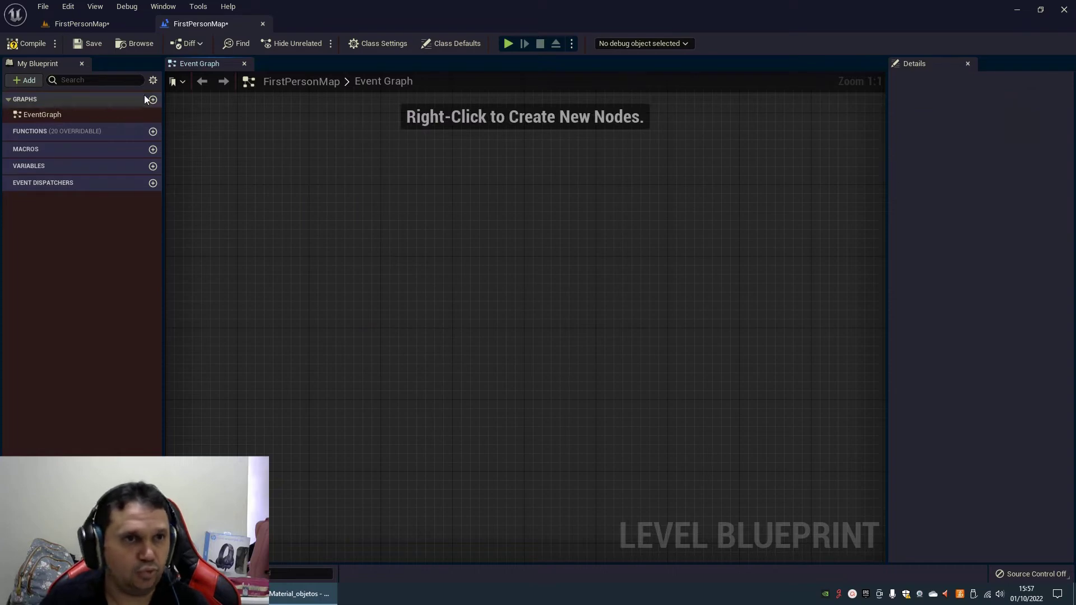
Compile the emptied Level Blueprint and bring up Project Settings.
{"action": "left_click", "coordinate": [31, 45]}
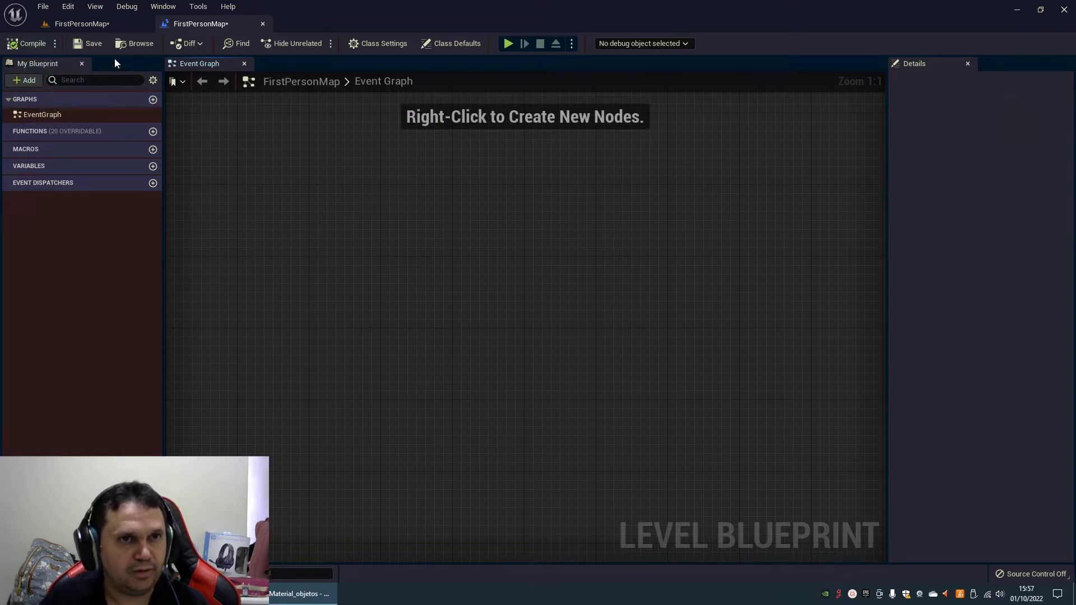
{"action": "left_click", "coordinate": [71, 9]}
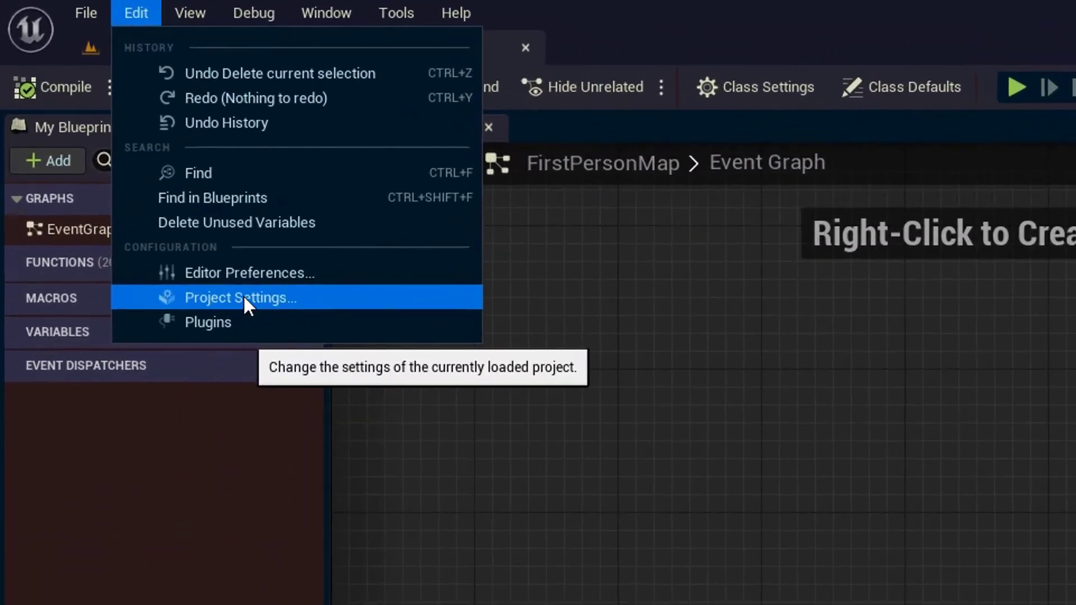
{"action": "left_click", "coordinate": [244, 297]}
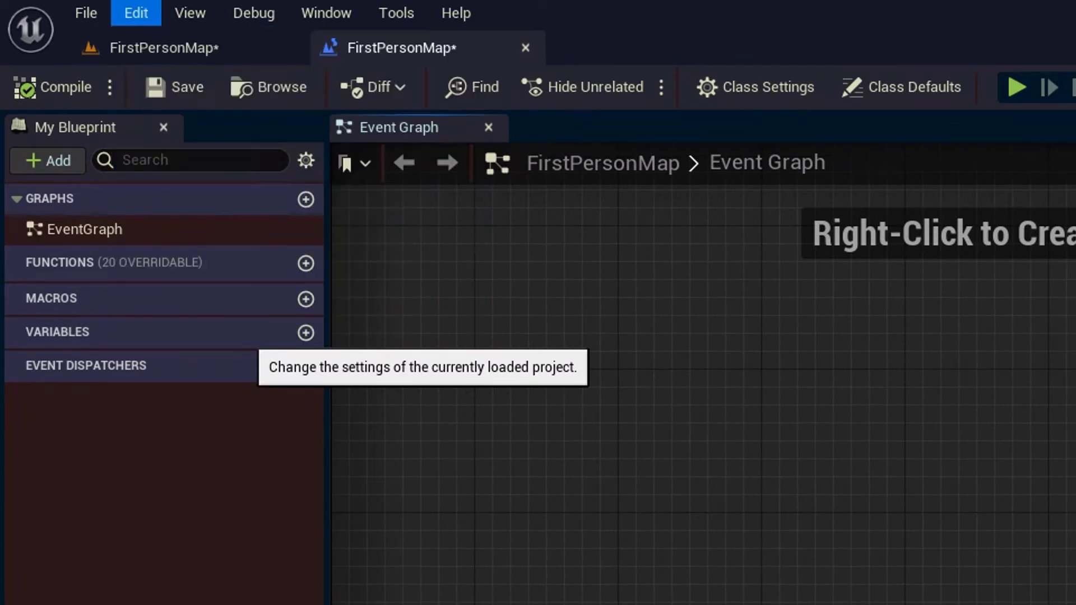
Delete the Suzzane_frente_tras axis mapping from the Engine Input settings.
{"action": "scroll", "coordinate": [197, 355], "scroll_direction": "down", "scroll_amount": 5}
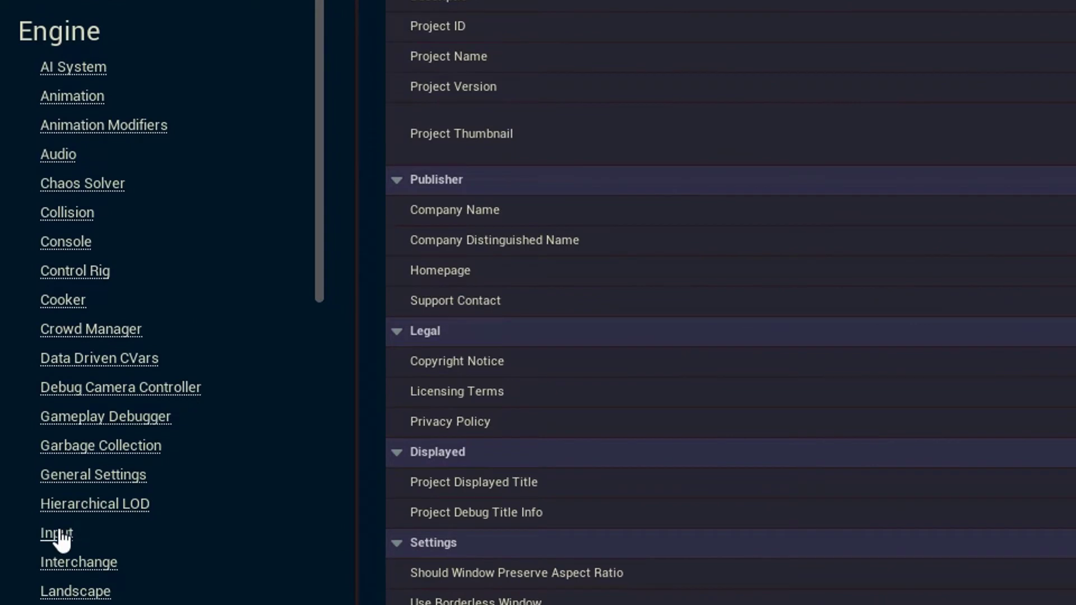
{"action": "left_click", "coordinate": [56, 532]}
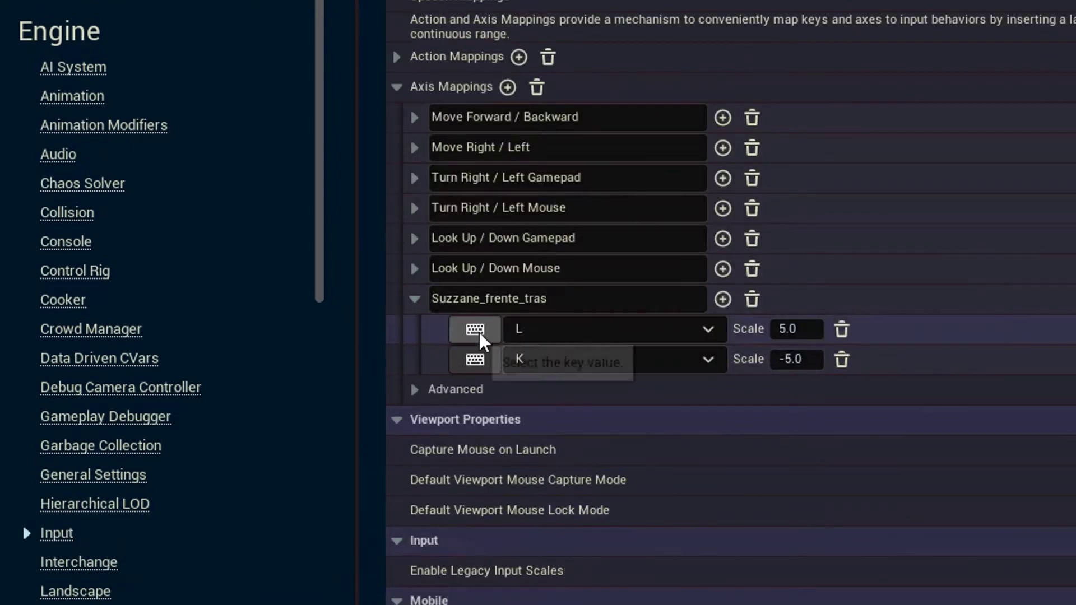
{"action": "left_click", "coordinate": [751, 303]}
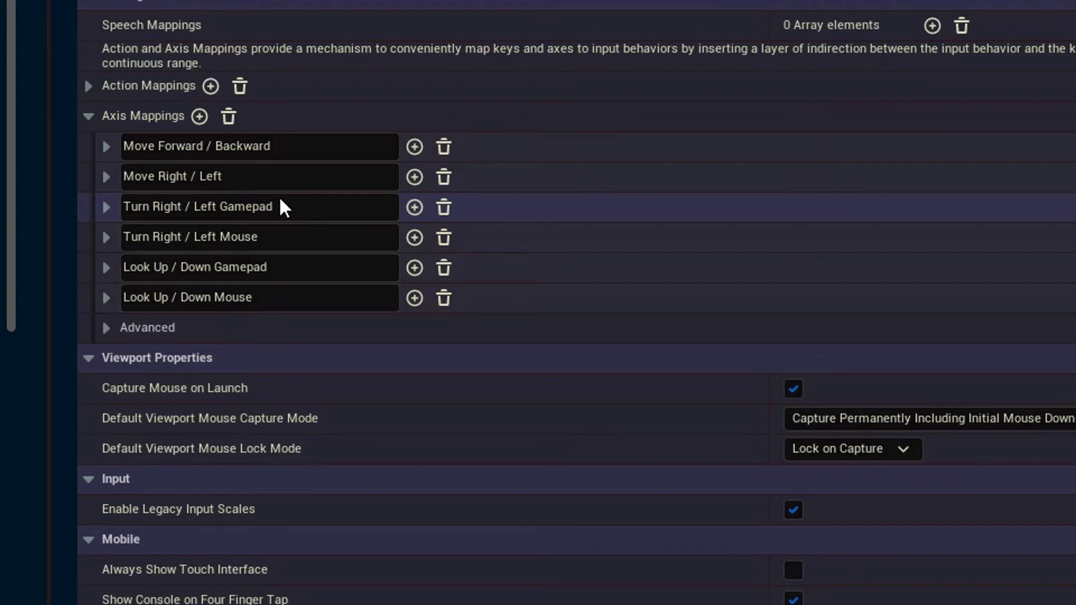
Create a new axis mapping named Suzzane_frente_tras bound to the L key.
{"action": "left_click", "coordinate": [199, 117]}
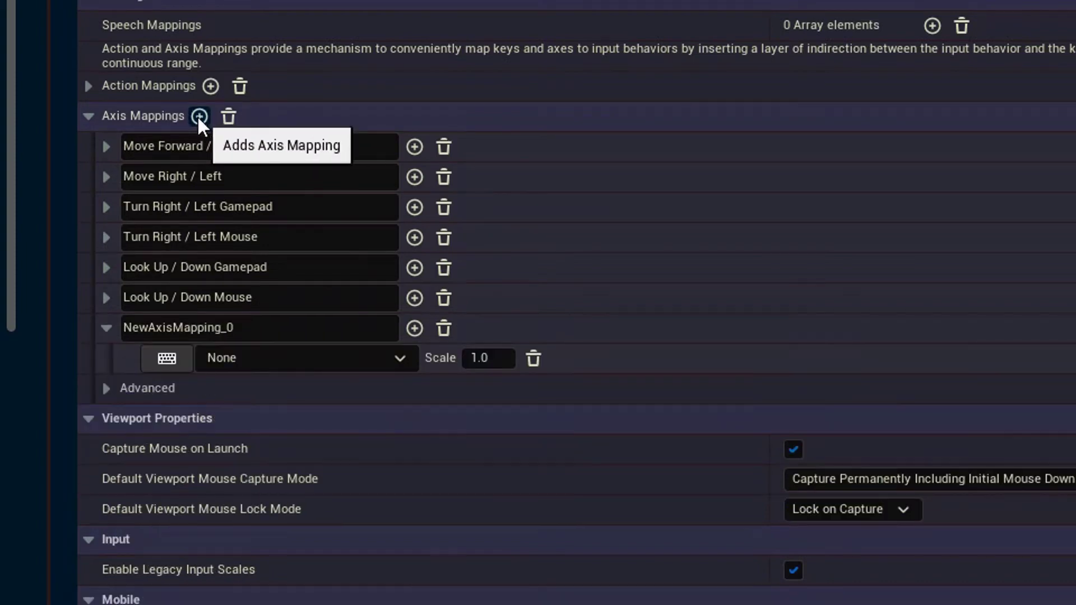
{"action": "left_click_drag", "start_coordinate": [257, 329], "coordinate": [227, 329]}
{"action": "double_click", "coordinate": [194, 333]}
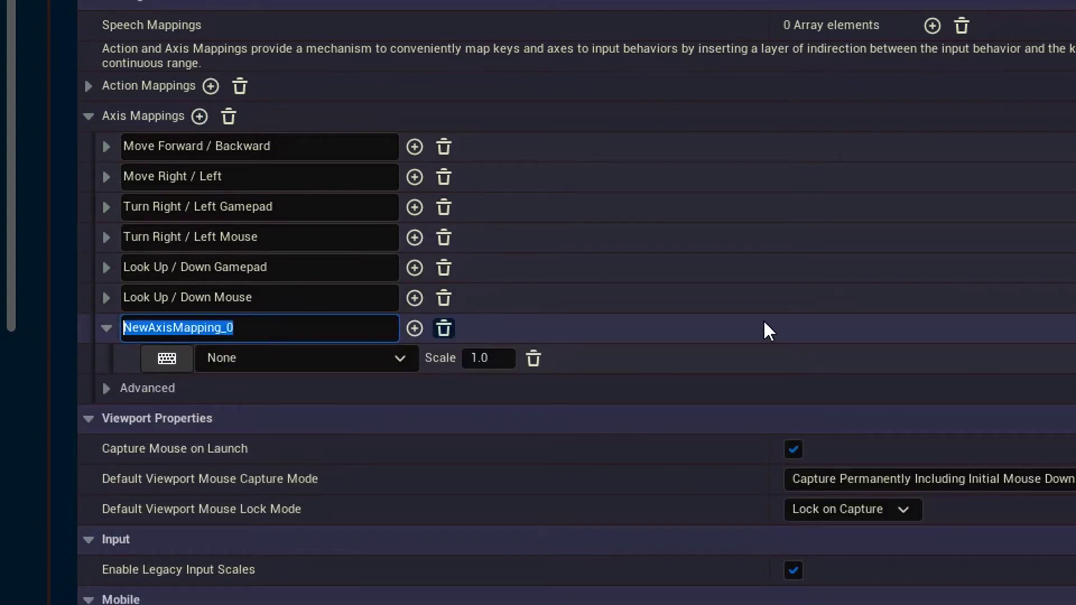
{"action": "type", "text": "Suzza"}
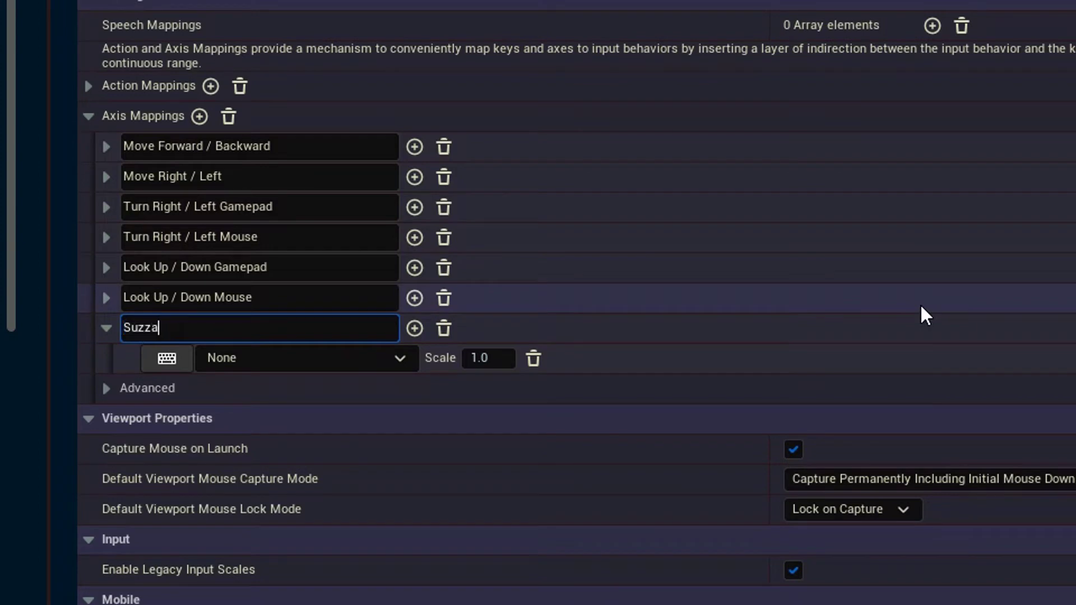
{"action": "type", "text": "ne_fren"}
{"action": "type", "text": "te_tras"}
{"action": "key", "text": "Return"}
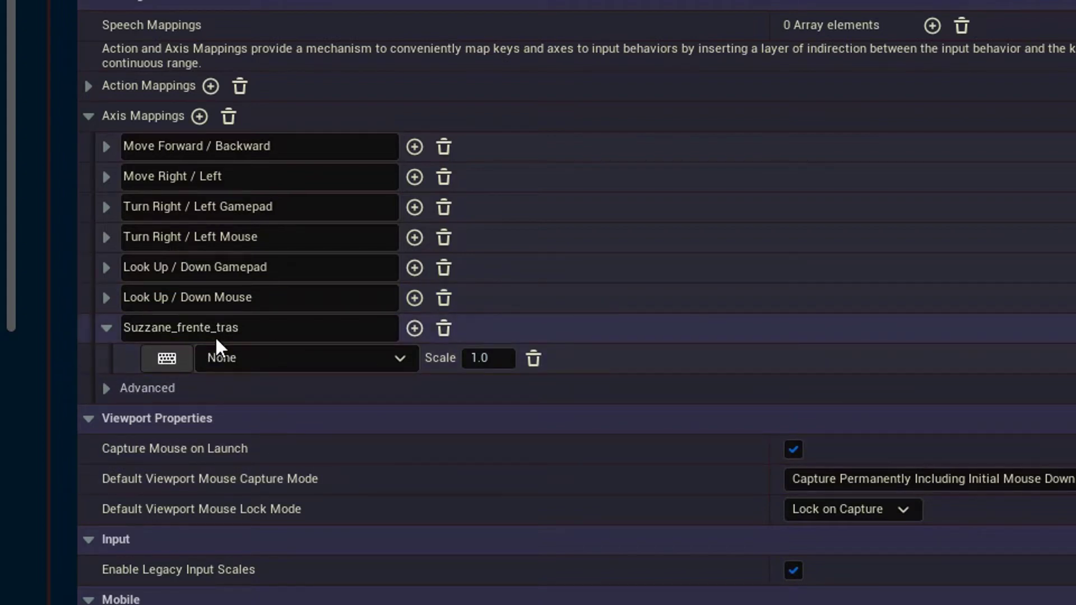
{"action": "left_click", "coordinate": [166, 359]}
{"action": "key", "text": "l"}
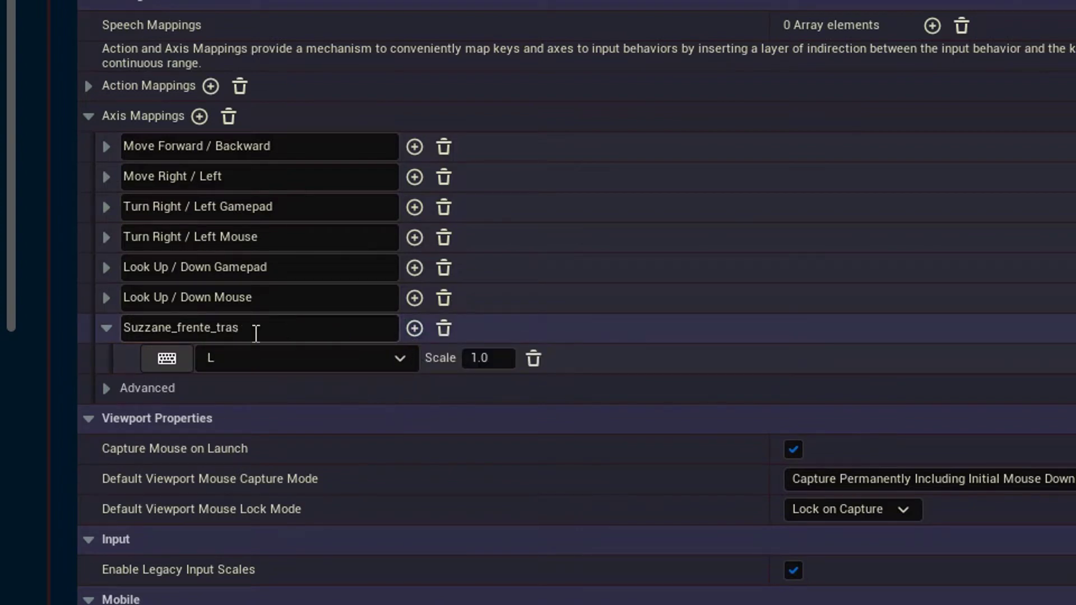
Add the K key to Suzzane_frente_tras with scale -1.0.
{"action": "left_click", "coordinate": [414, 330]}
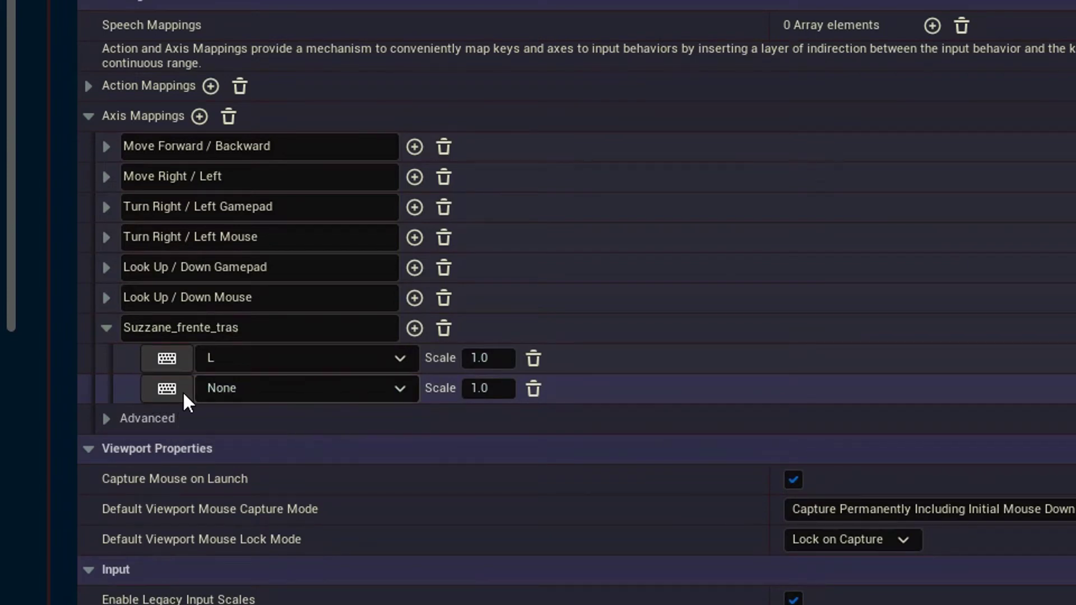
{"action": "left_click", "coordinate": [167, 389]}
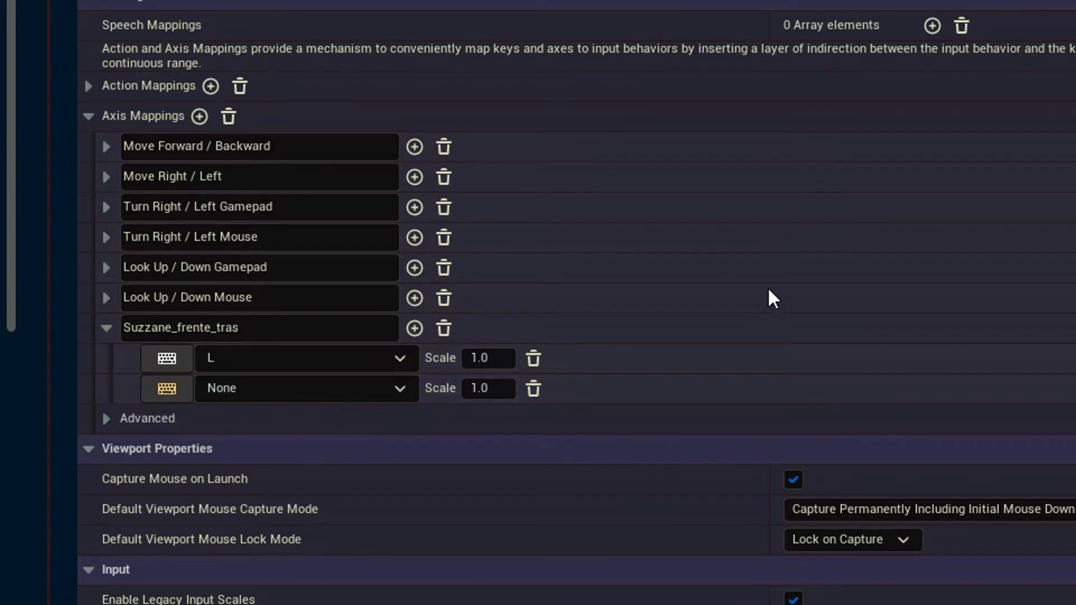
{"action": "key", "text": "k"}
{"action": "left_click", "coordinate": [491, 391]}
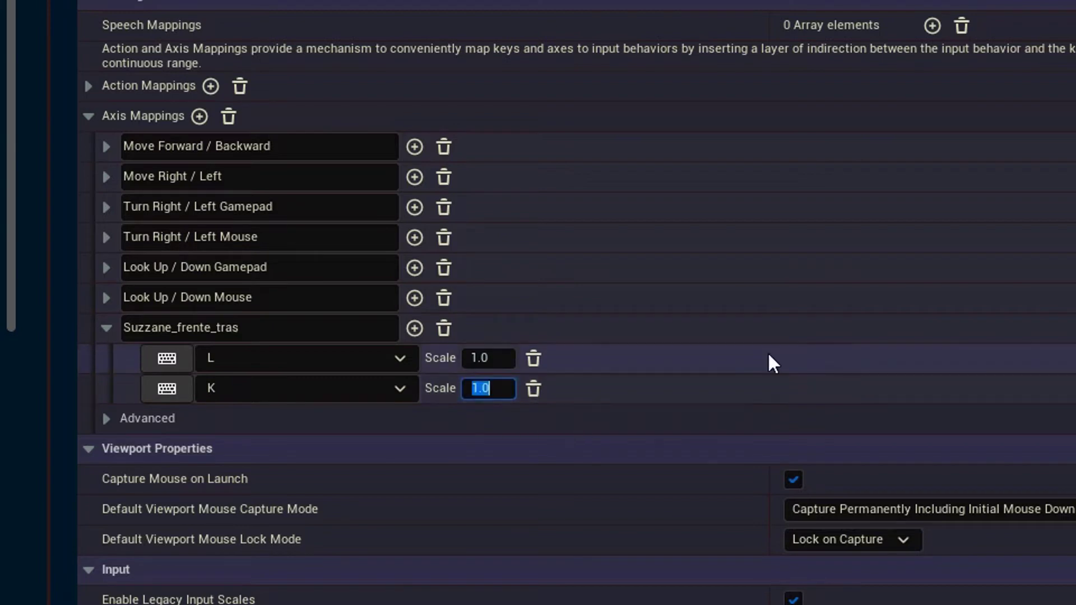
{"action": "type", "text": "-1.0"}
{"action": "key", "text": "Return"}
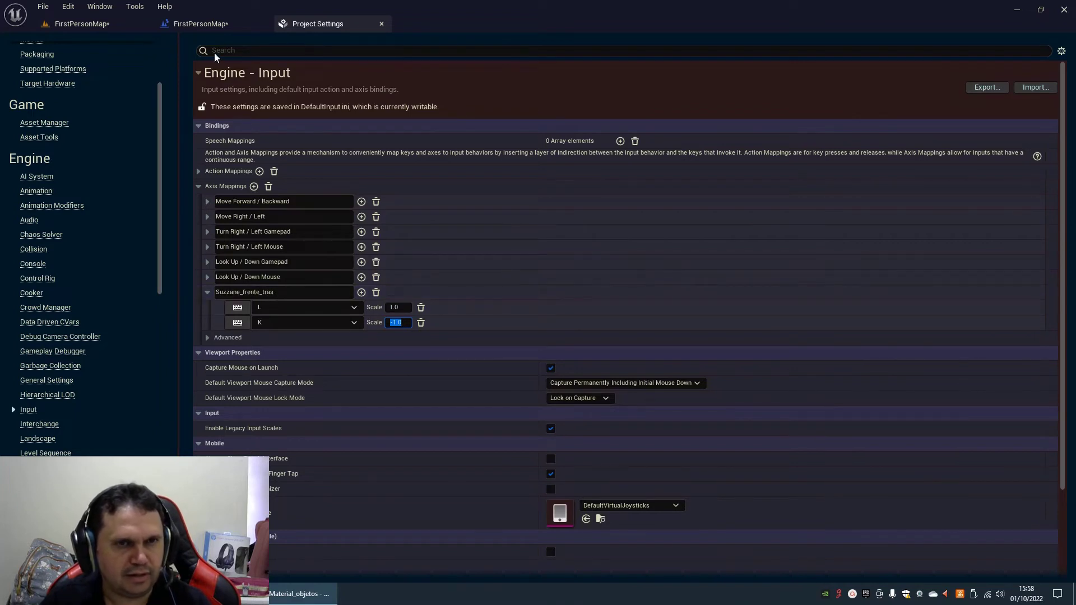
{"action": "left_click", "coordinate": [204, 25]}
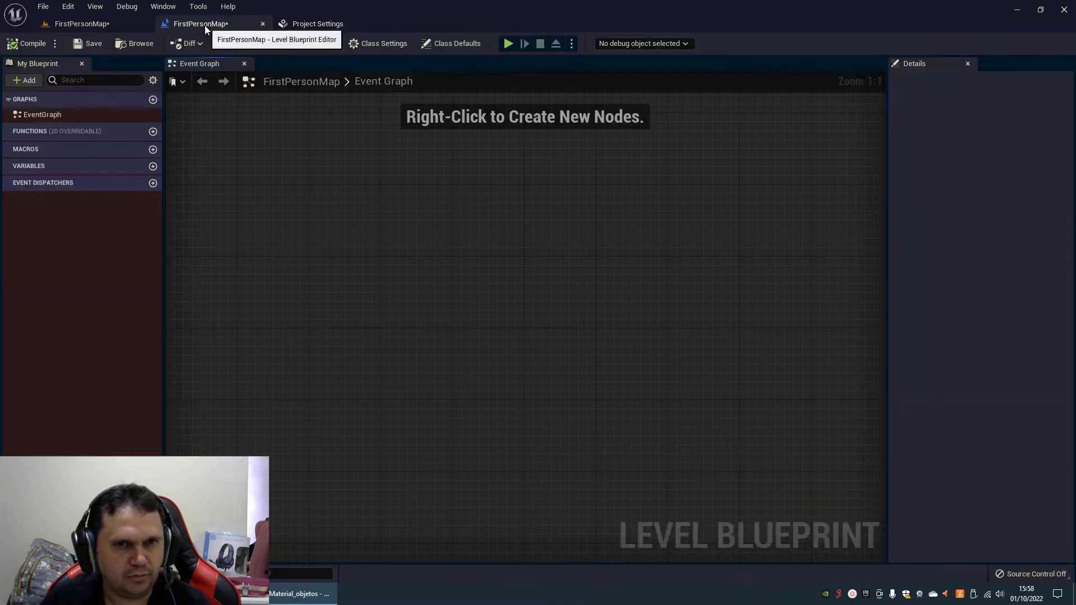
Place an InputAxis Suzzane_frente_tras event and delete a stray Get Suzzane_frente_tras node.
{"action": "right_click", "coordinate": [397, 251]}
{"action": "type", "text": "suzza"}
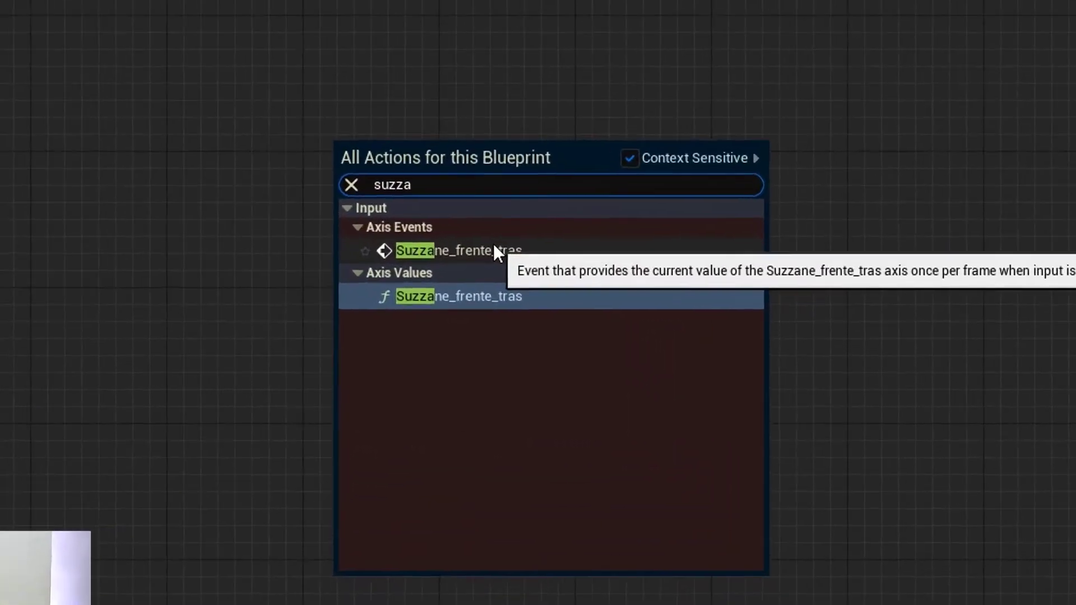
{"action": "left_click", "coordinate": [455, 244]}
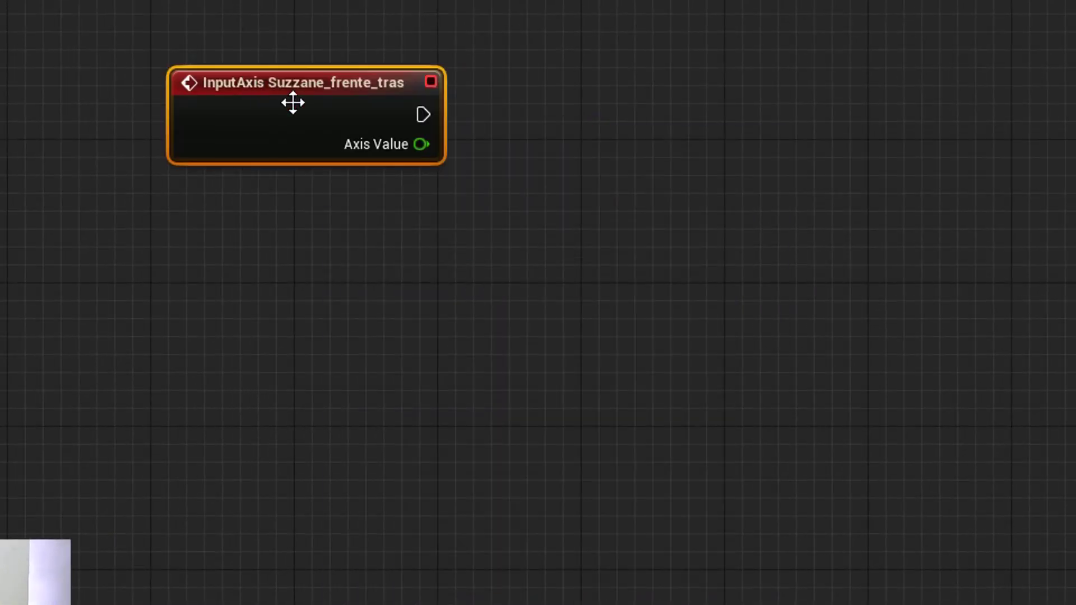
{"action": "right_click", "coordinate": [439, 317]}
{"action": "type", "text": "suzz"}
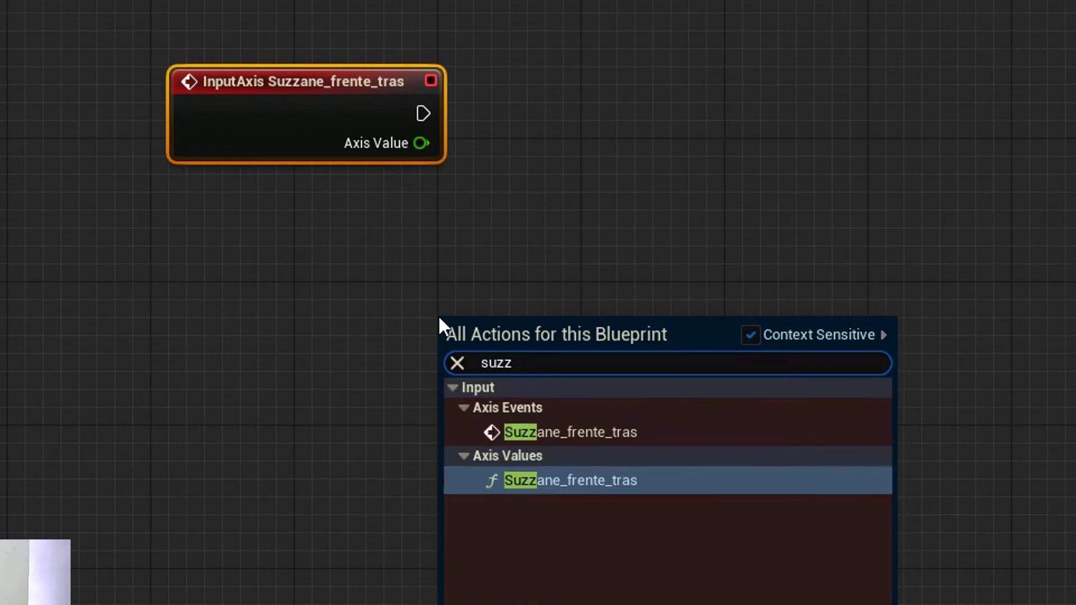
{"action": "left_click", "coordinate": [551, 482]}
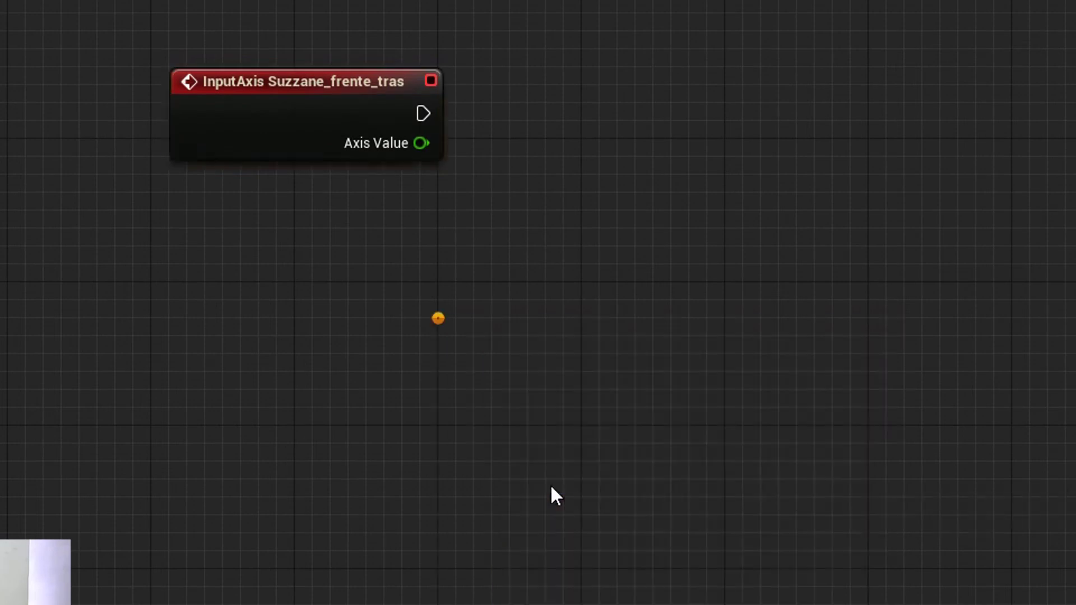
{"action": "left_click_drag", "start_coordinate": [542, 343], "coordinate": [217, 307]}
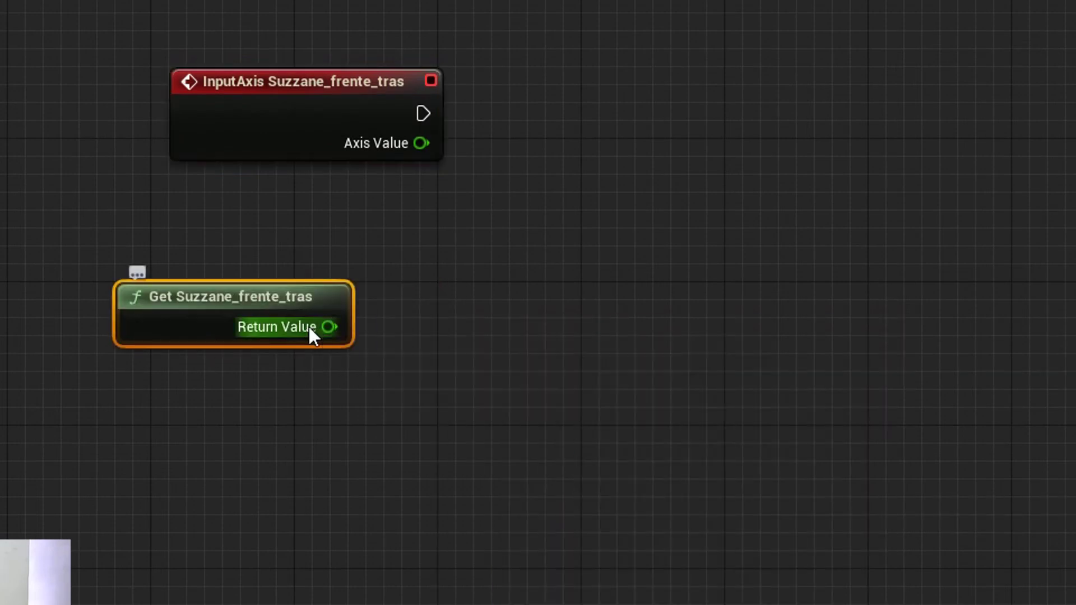
{"action": "left_click_drag", "start_coordinate": [314, 331], "coordinate": [514, 379]}
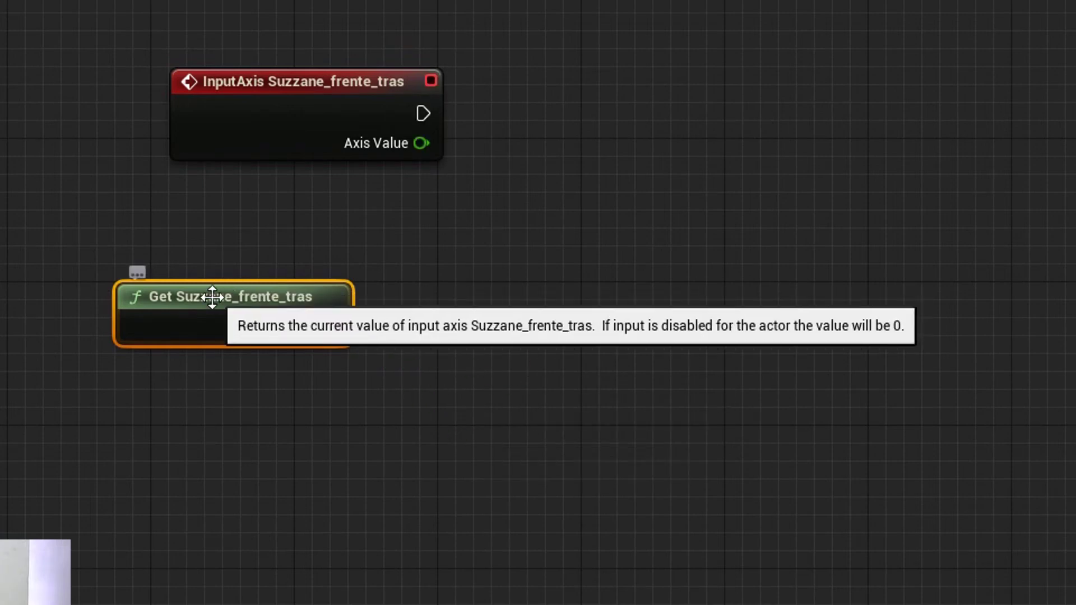
{"action": "key", "text": "Delete"}
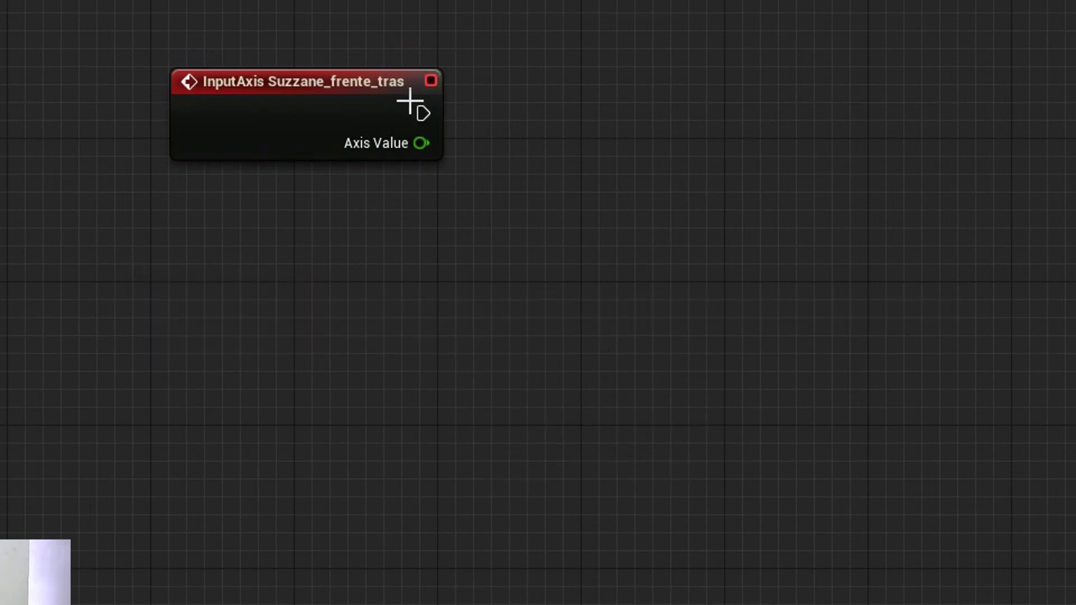
Replace it with a fresh InputAxis Suzzane_frente_tras event at the graph's upper left.
{"action": "left_click_drag", "start_coordinate": [408, 101], "coordinate": [316, 151]}
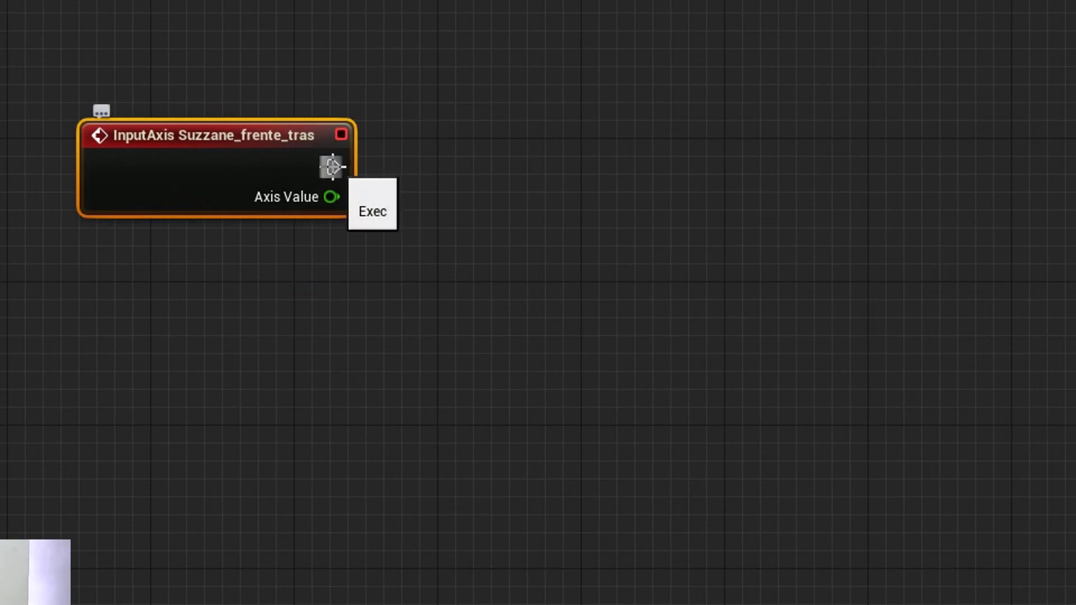
{"action": "key", "text": "Delete"}
{"action": "right_click", "coordinate": [281, 140]}
{"action": "type", "text": "zuz"}
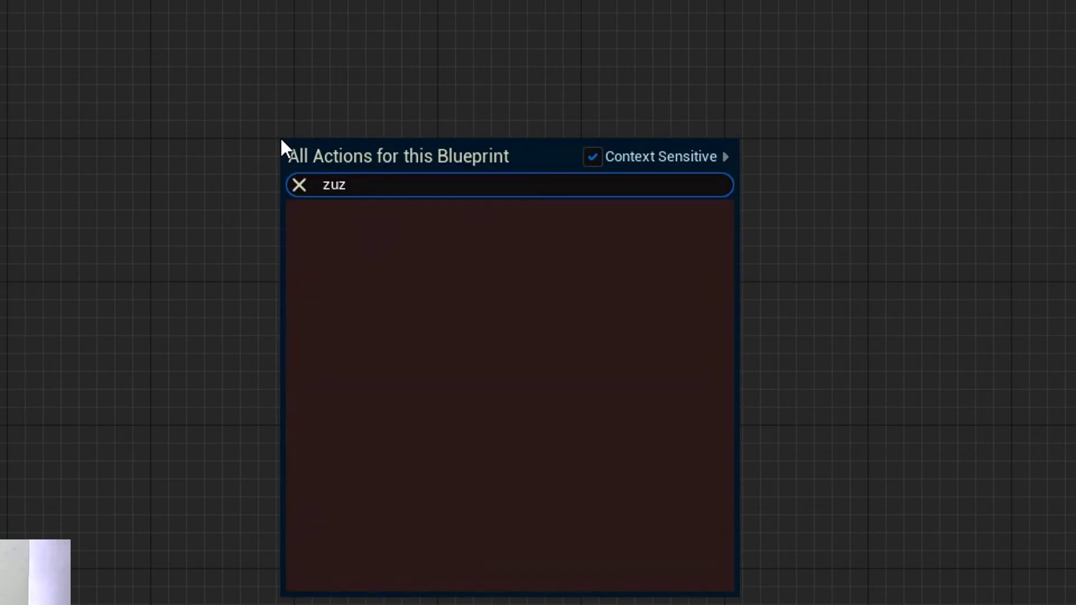
{"action": "key", "text": "BackSpace"}
{"action": "key", "text": "BackSpace"}
{"action": "key", "text": "BackSpace"}
{"action": "type", "text": "suzz"}
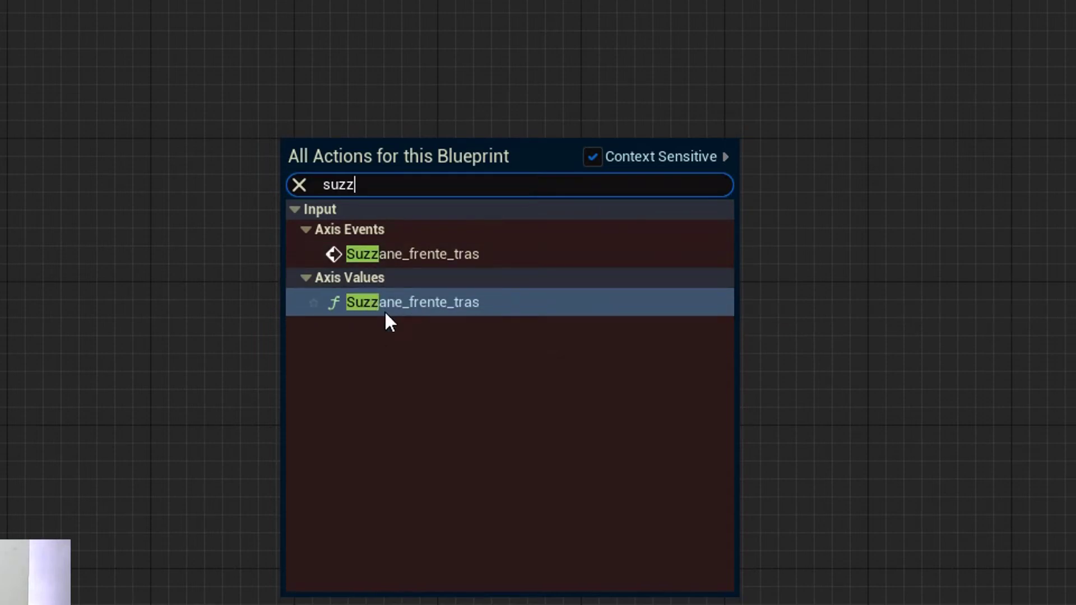
{"action": "left_click", "coordinate": [438, 253]}
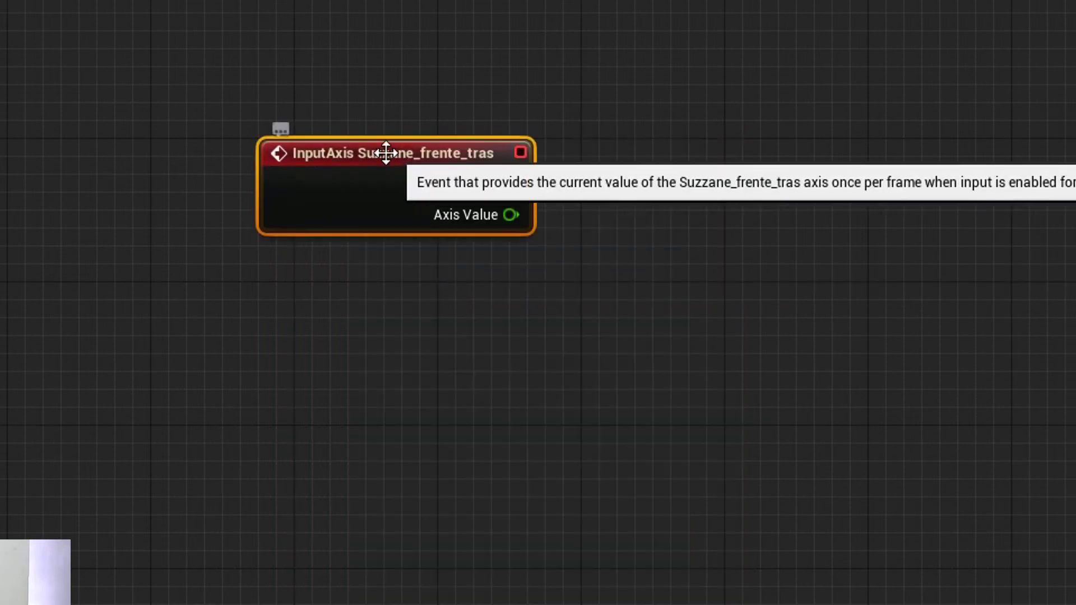
{"action": "right_click_drag", "start_coordinate": [384, 152], "coordinate": [329, 60]}
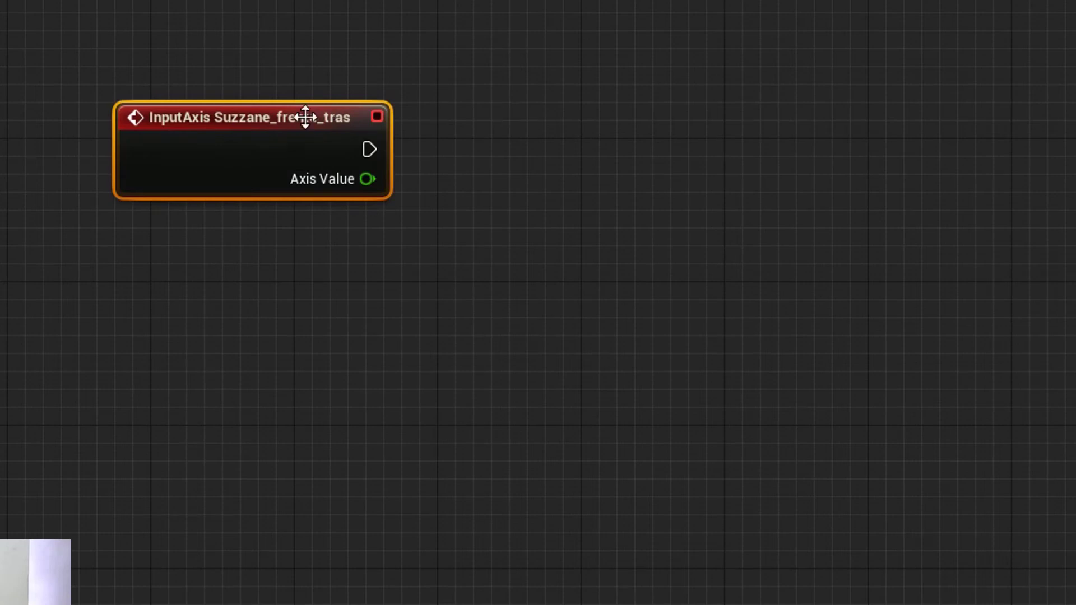
{"action": "left_click_drag", "start_coordinate": [305, 111], "coordinate": [251, 129]}
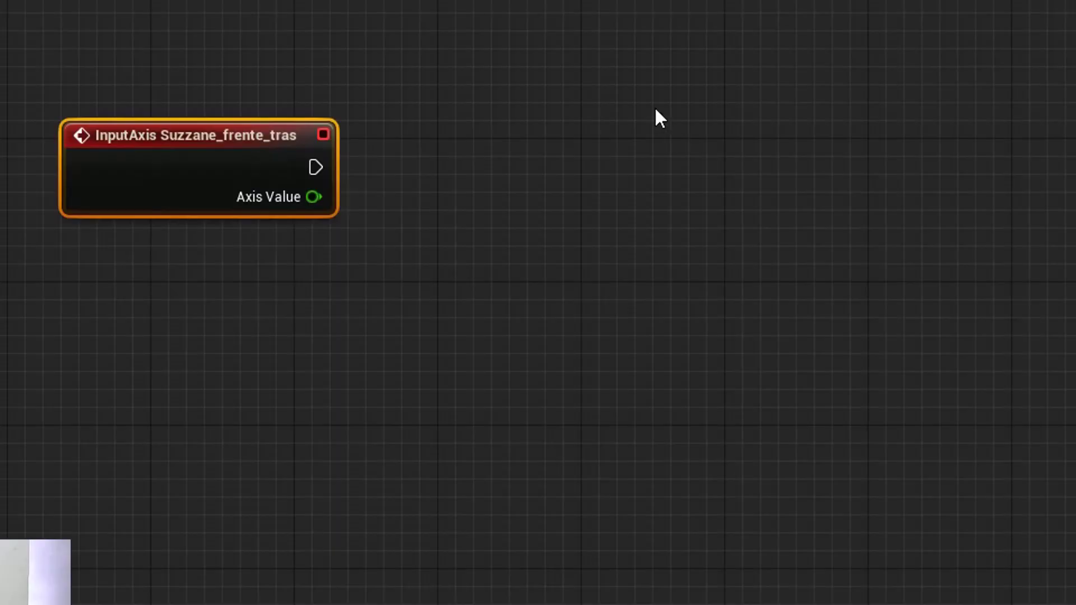
Add a Monkey reference and an Add Actor Local Offset node, removing a duplicate Monkey node.
{"action": "right_click", "coordinate": [654, 106]}
{"action": "left_click", "coordinate": [770, 221]}
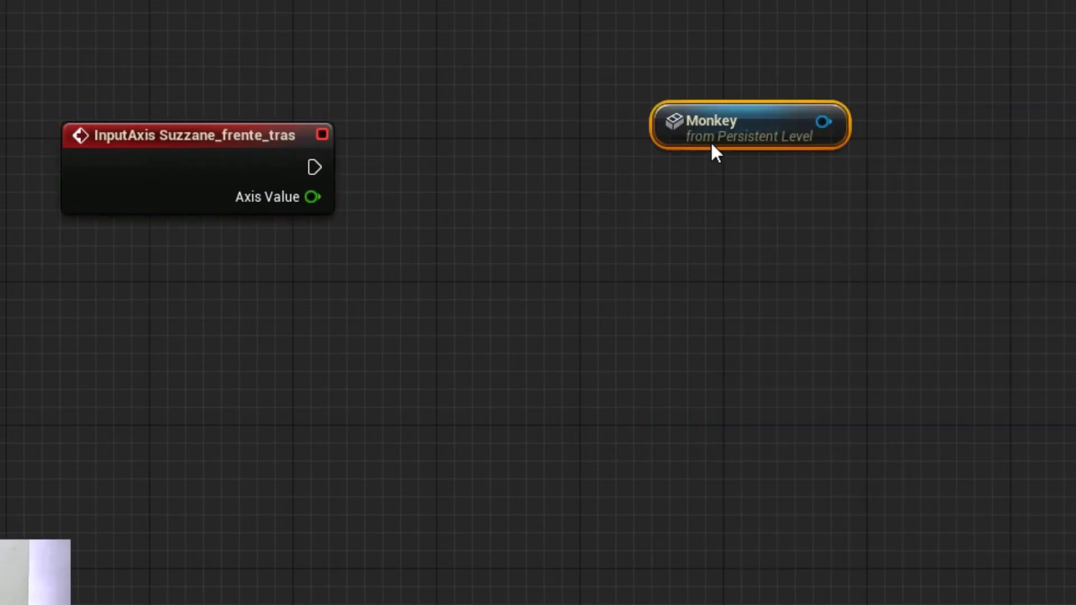
{"action": "left_click_drag", "start_coordinate": [711, 147], "coordinate": [168, 367]}
{"action": "right_click", "coordinate": [634, 125]}
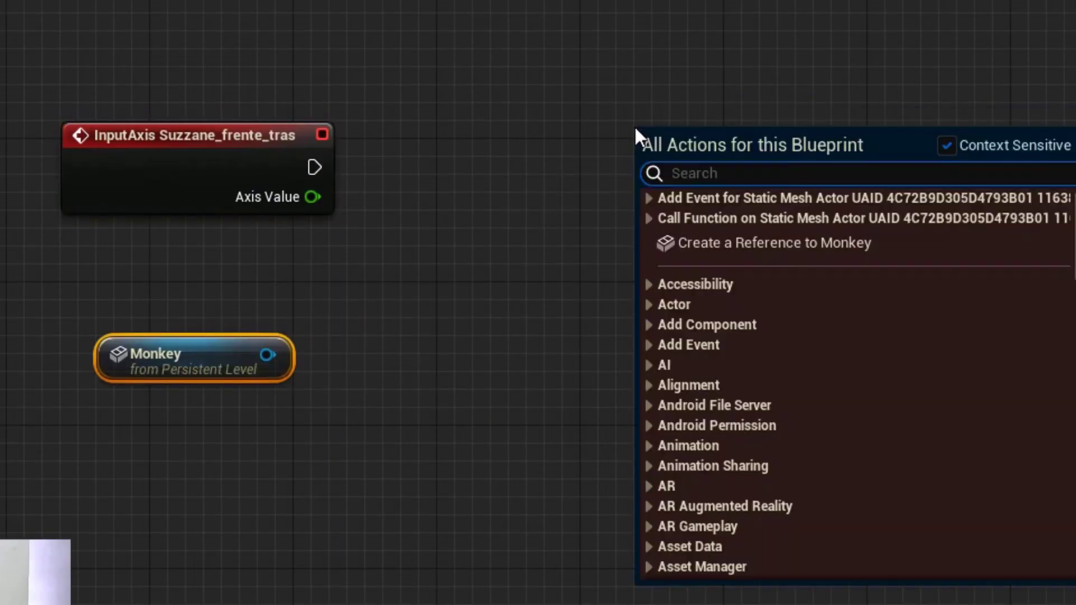
{"action": "type", "text": "add acto"}
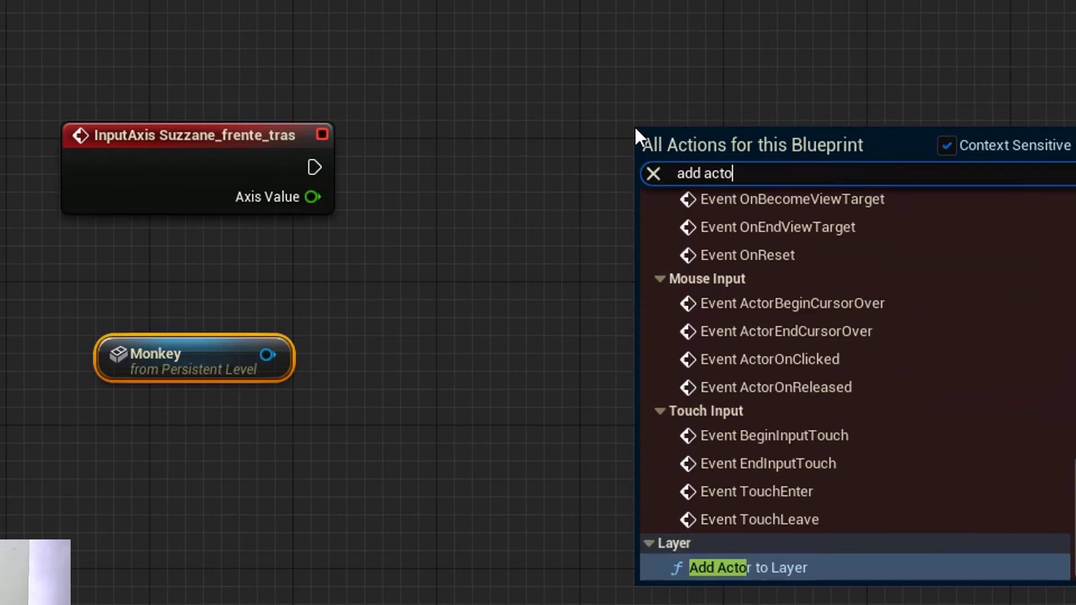
{"action": "type", "text": "r l"}
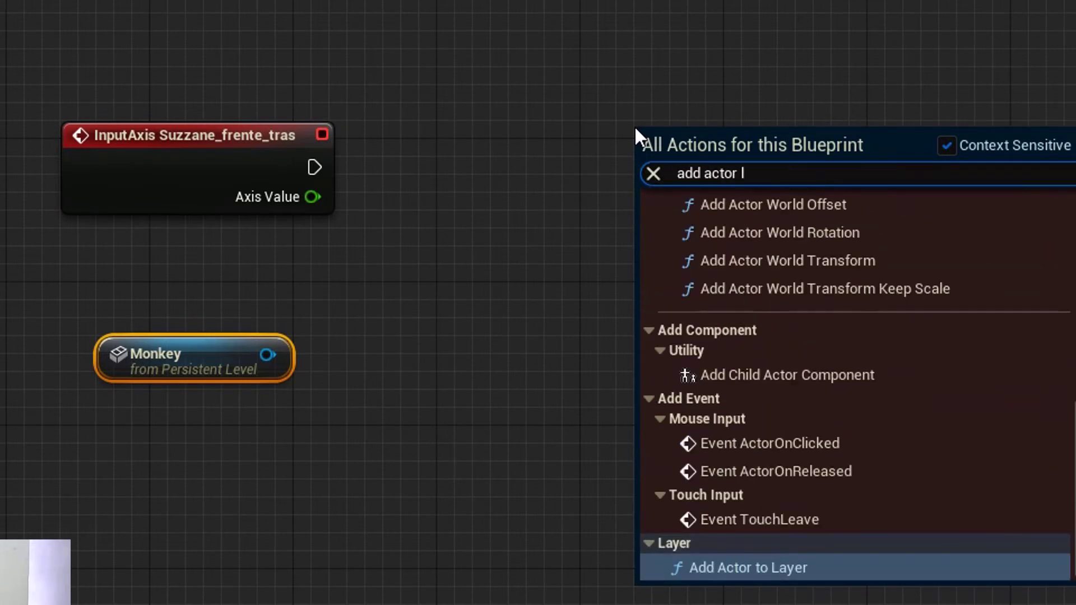
{"action": "type", "text": "oc"}
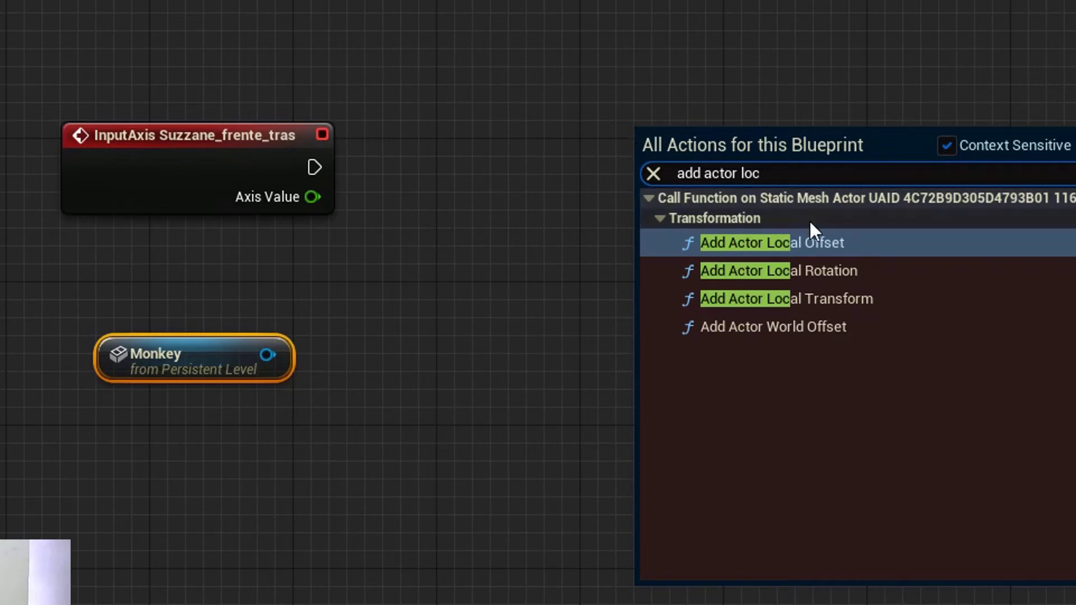
{"action": "left_click", "coordinate": [818, 242]}
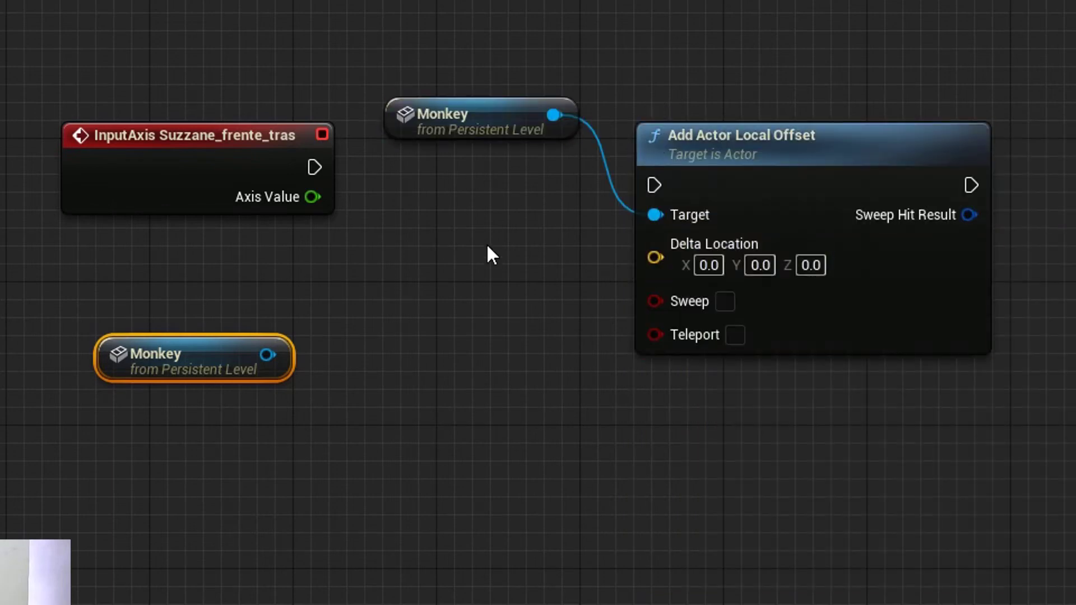
{"action": "left_click", "coordinate": [509, 109]}
{"action": "key", "text": "Delete"}
Wire the event's exec and Monkey to Target, and split Delta Location into X, Y, Z.
{"action": "left_click_drag", "start_coordinate": [742, 134], "coordinate": [616, 134]}
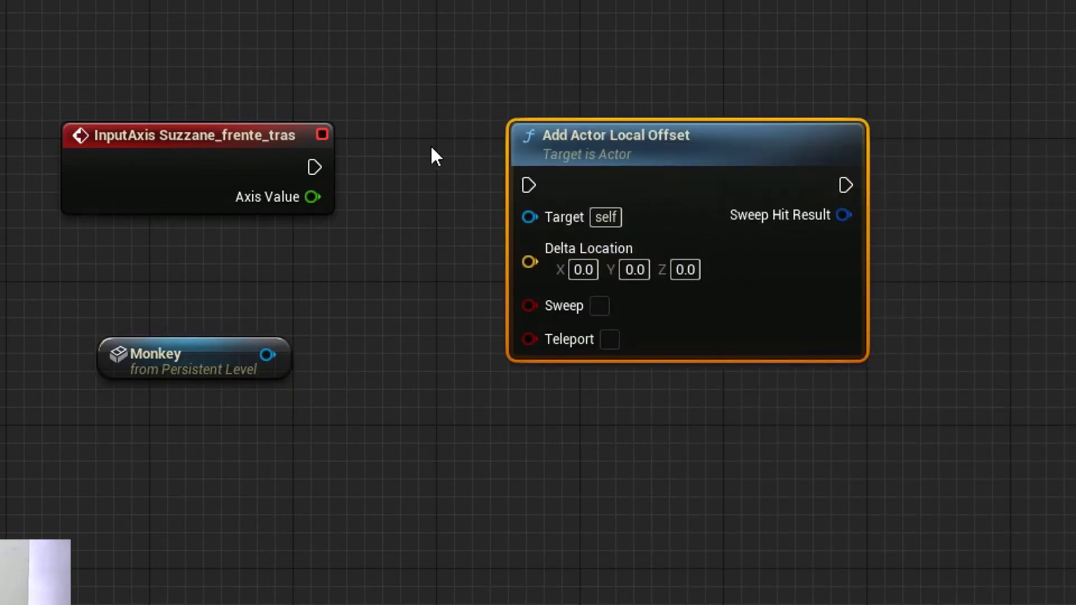
{"action": "left_click_drag", "start_coordinate": [314, 168], "coordinate": [526, 186]}
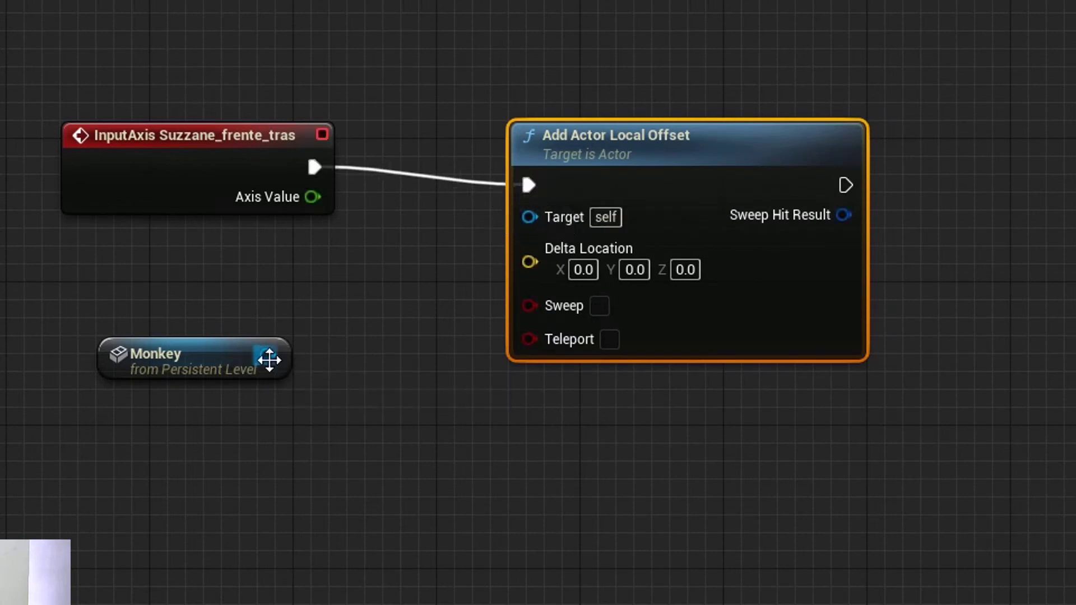
{"action": "right_click", "coordinate": [601, 251]}
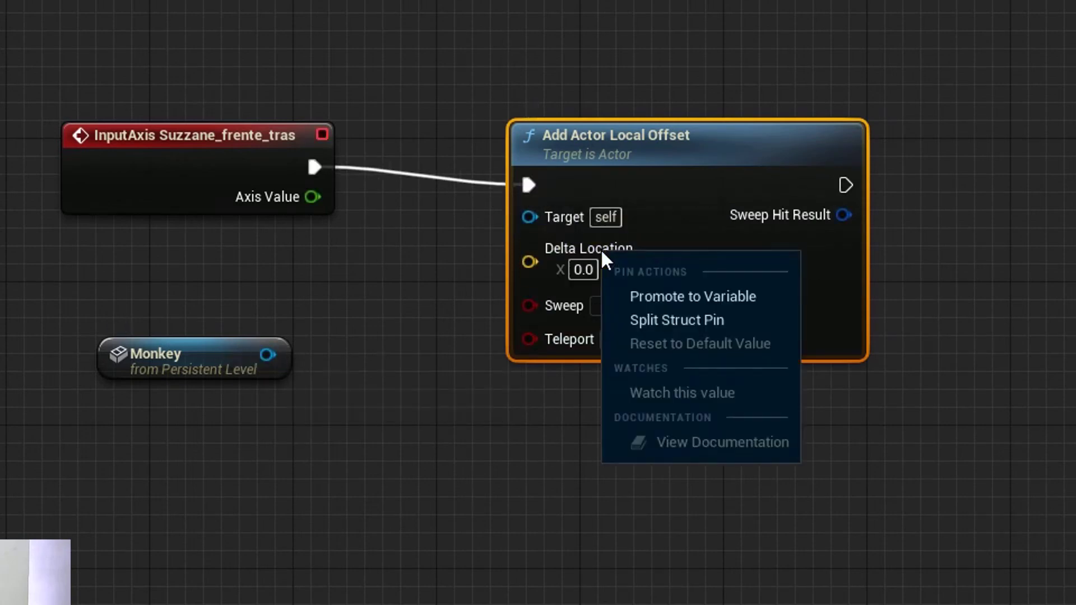
{"action": "left_click", "coordinate": [684, 321]}
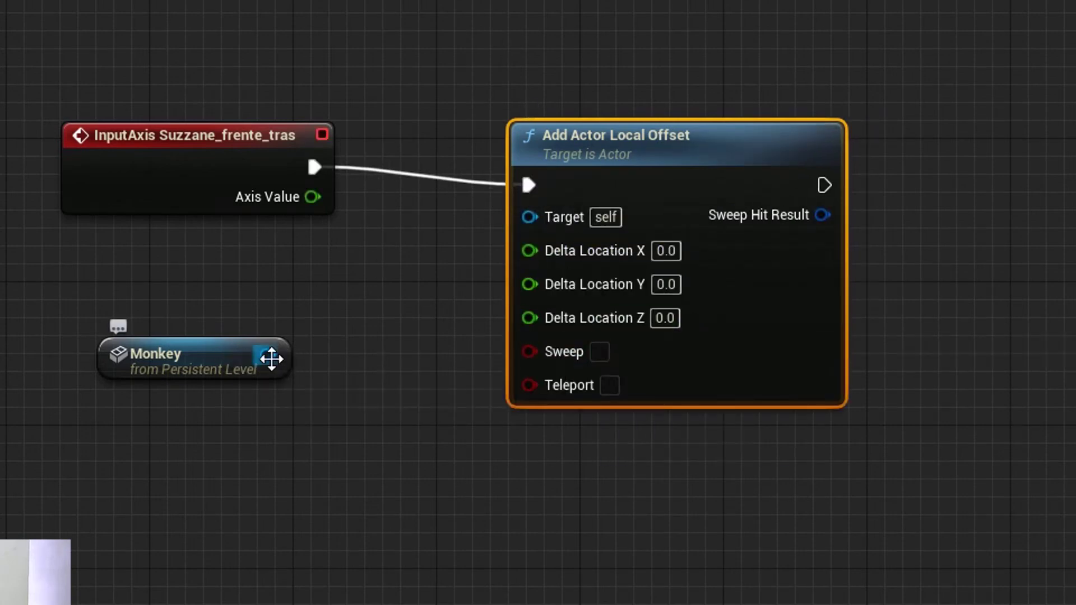
{"action": "mouse_move", "coordinate": [268, 354]}
{"action": "left_mouse_down"}
{"action": "mouse_move", "coordinate": [462, 277]}
{"action": "mouse_move", "coordinate": [530, 216]}
{"action": "left_mouse_up"}
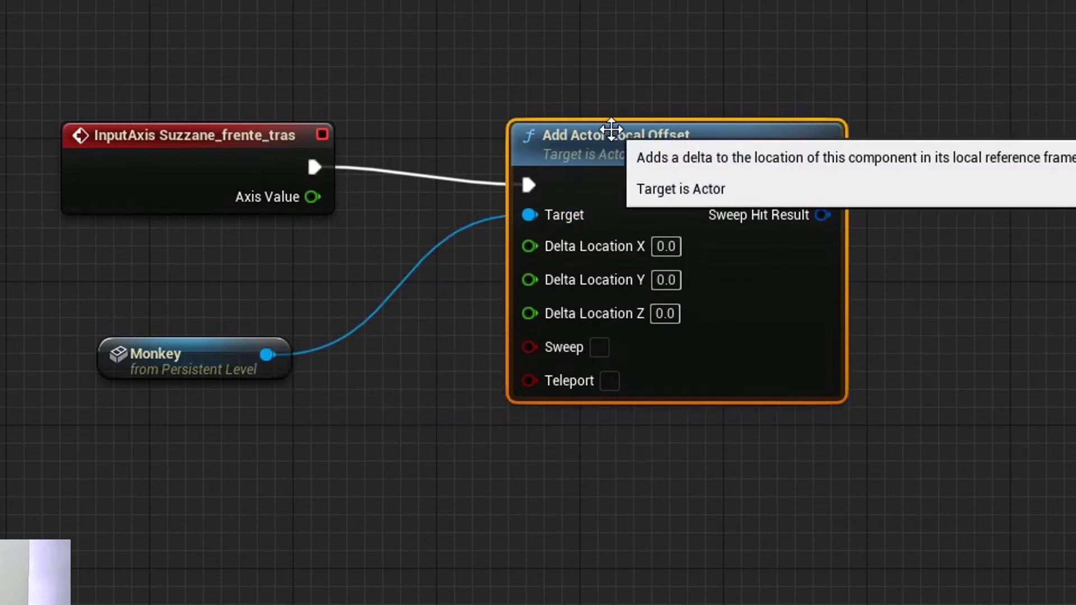
{"action": "left_click_drag", "start_coordinate": [611, 136], "coordinate": [611, 118]}
{"action": "left_click", "coordinate": [409, 79]}
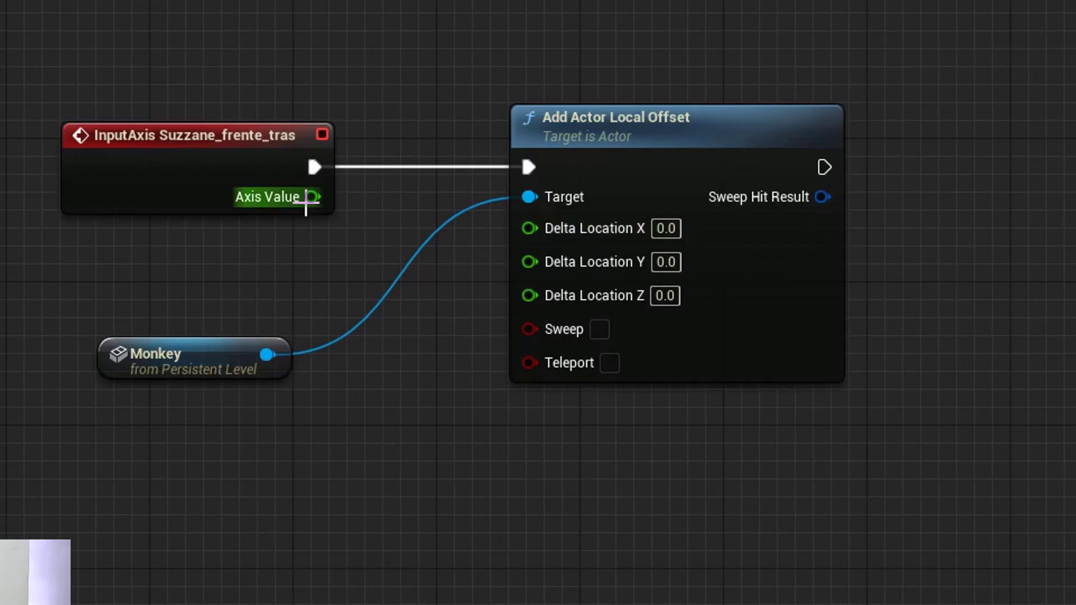
Wire the InputAxis event's Axis Value into Add Actor Local Offset's Delta Location Y.
{"action": "left_click_drag", "start_coordinate": [312, 197], "coordinate": [530, 262]}
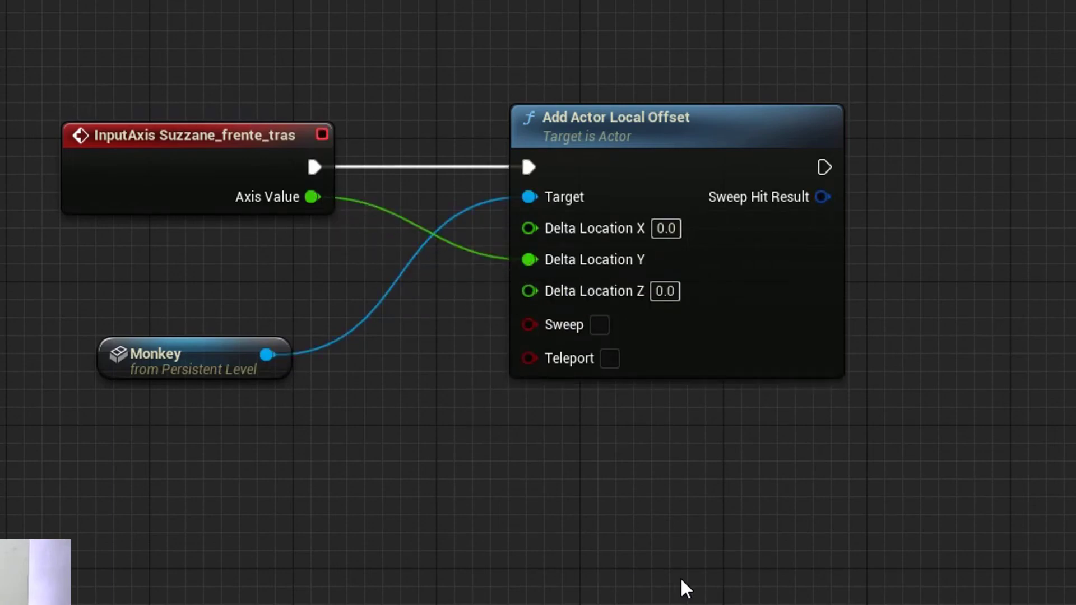
Play-test the level from the viewport with Alt+P, then stop with Esc.
{"action": "left_click", "coordinate": [101, 24]}
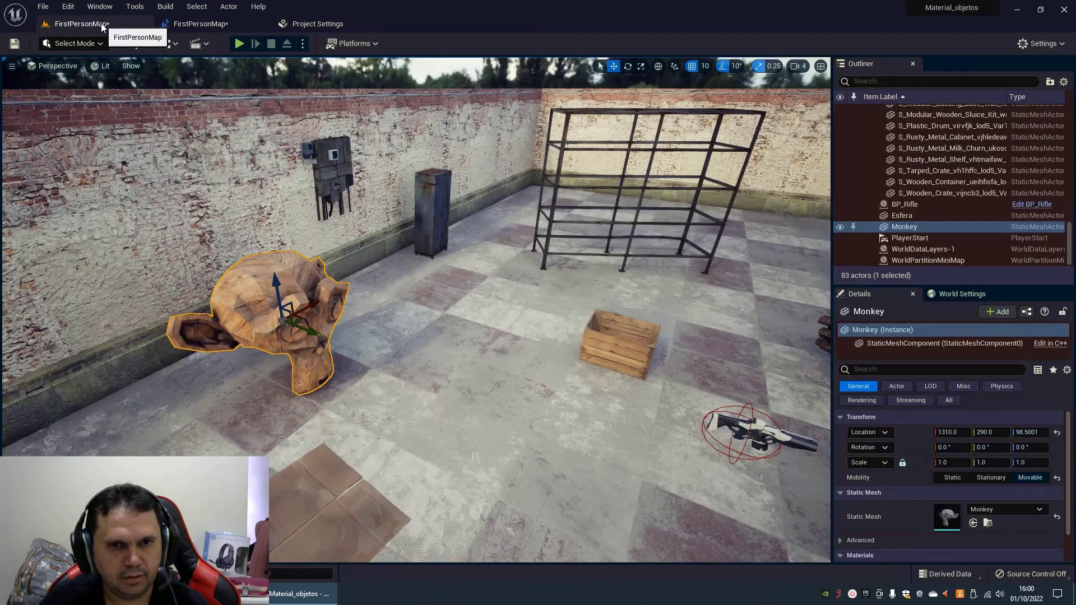
{"action": "key", "text": "alt+p"}
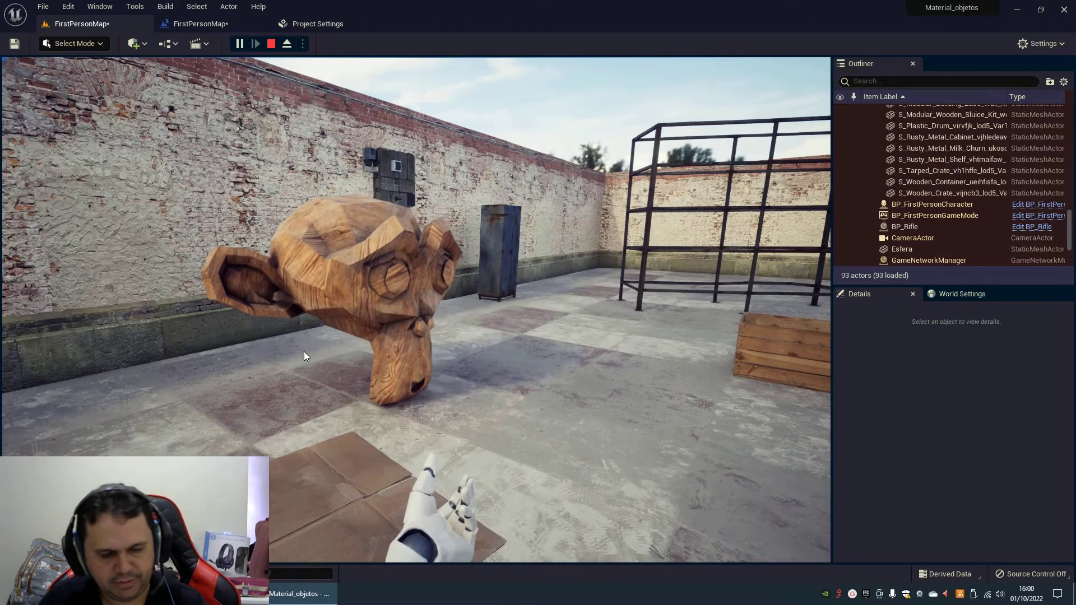
{"action": "key", "text": "Escape"}
Break the Axis Value to Delta Location Y wire and place a Multiply node between them.
{"action": "left_click", "coordinate": [207, 29]}
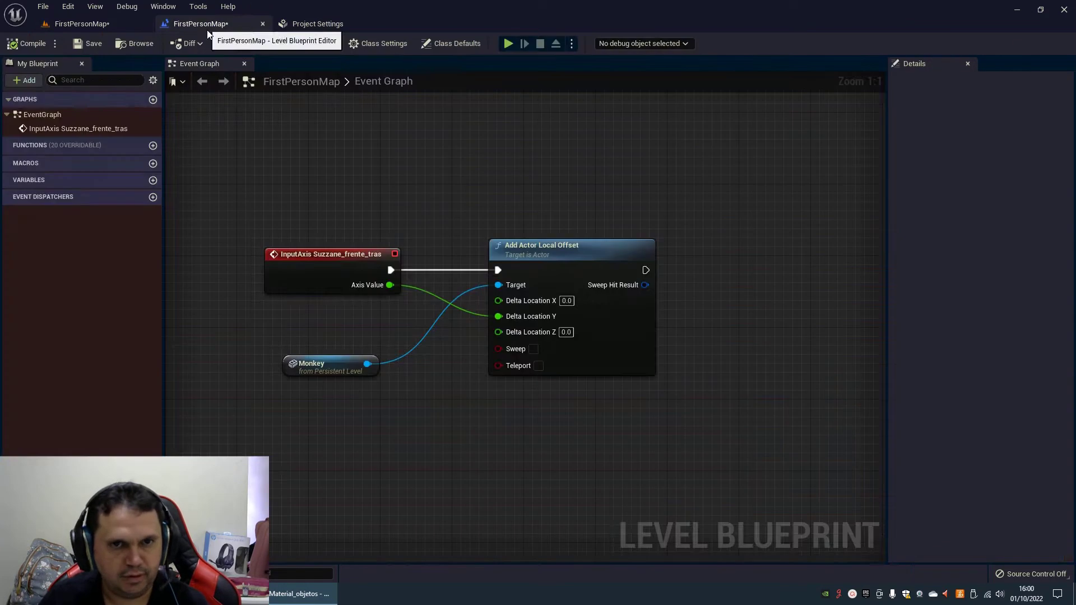
{"action": "left_click_drag", "start_coordinate": [549, 261], "coordinate": [630, 260]}
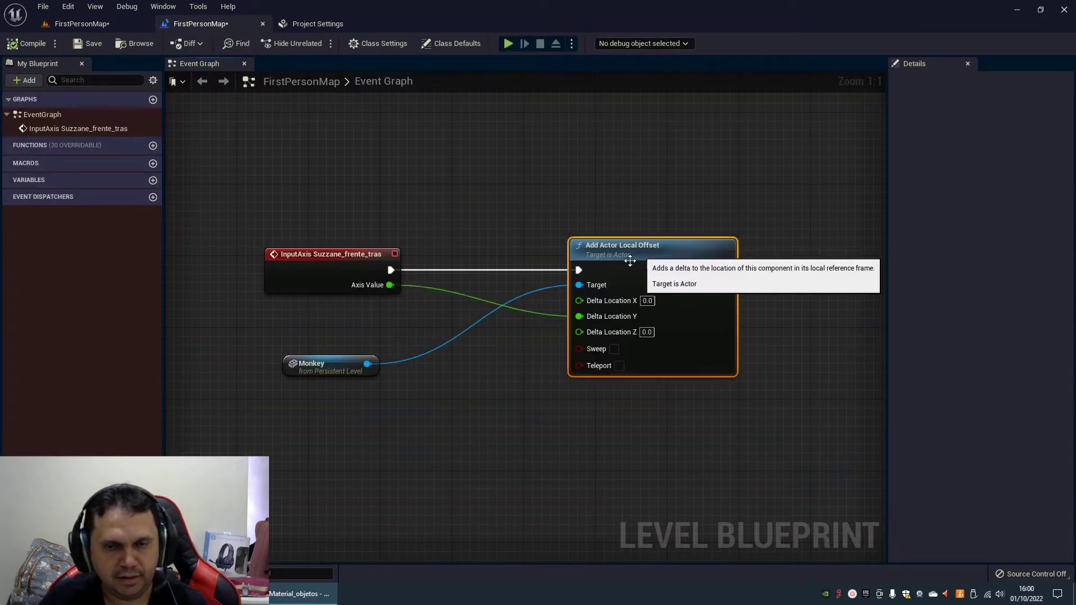
{"action": "left_click", "coordinate": [506, 350]}
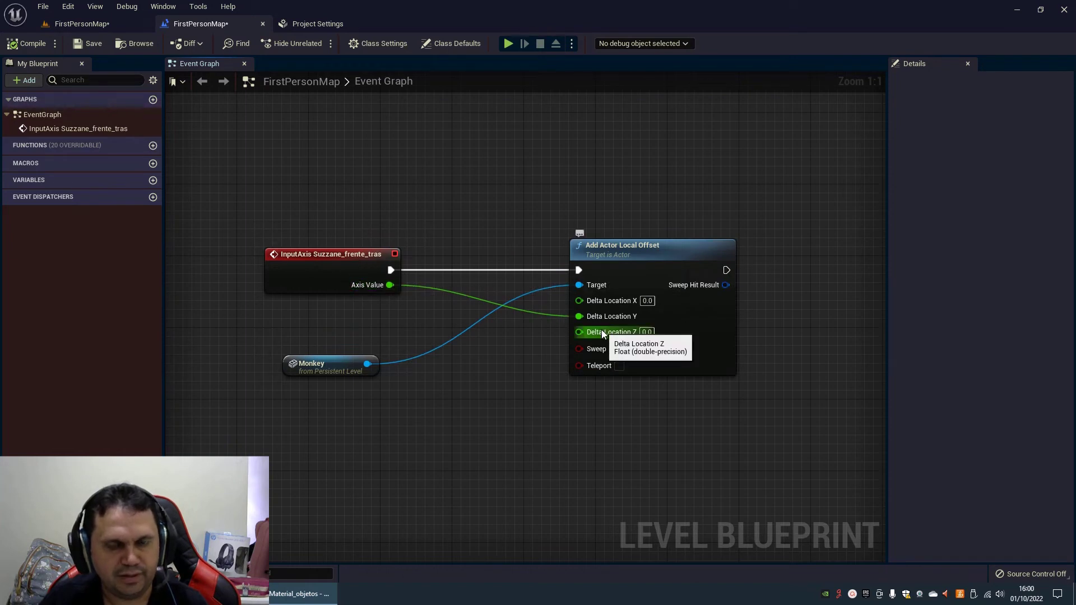
{"action": "left_click", "coordinate": [392, 285], "text": "alt"}
{"action": "right_click", "coordinate": [487, 397]}
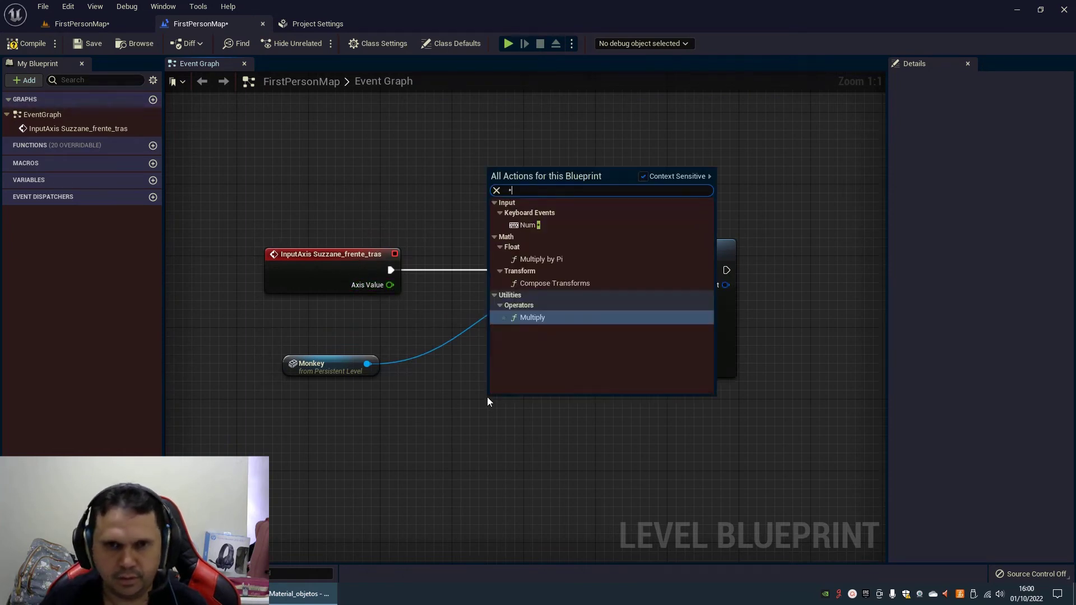
{"action": "key", "text": "Escape"}
{"action": "left_click_drag", "start_coordinate": [520, 416], "coordinate": [476, 311]}
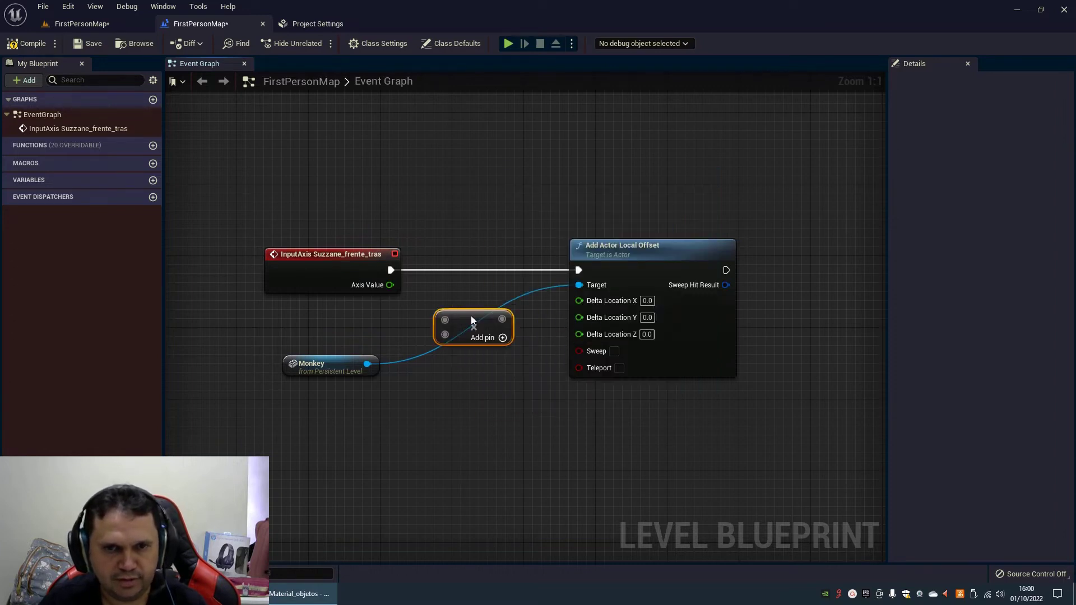
Route Axis Value through the Multiply with B = 10.0 into Delta Location Y, and compile.
{"action": "left_click_drag", "start_coordinate": [388, 284], "coordinate": [454, 300]}
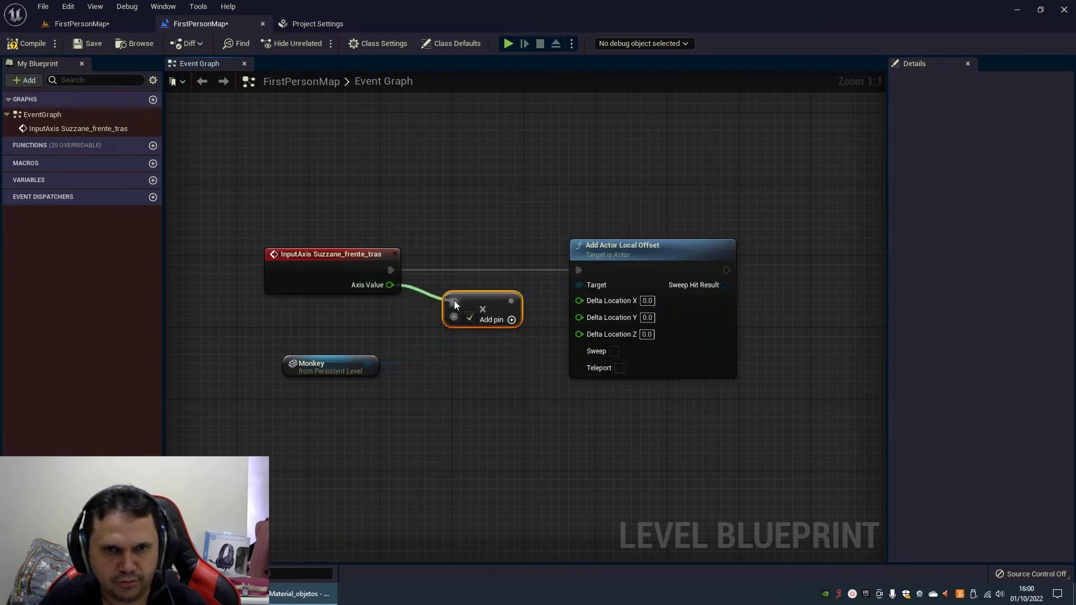
{"action": "left_click", "coordinate": [471, 316]}
{"action": "type", "text": "2"}
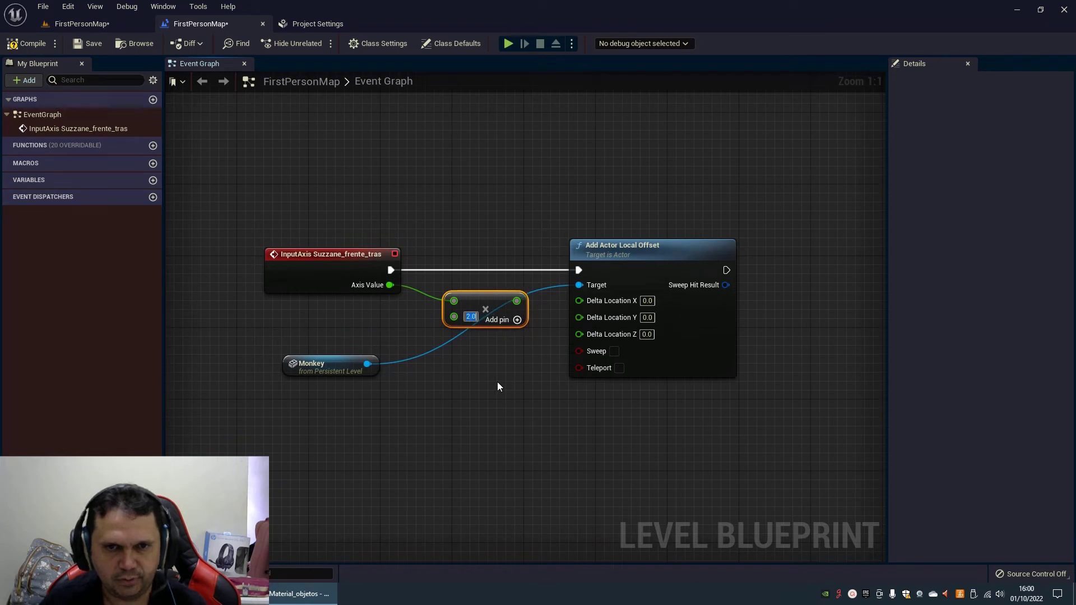
{"action": "left_click_drag", "start_coordinate": [517, 301], "coordinate": [579, 317]}
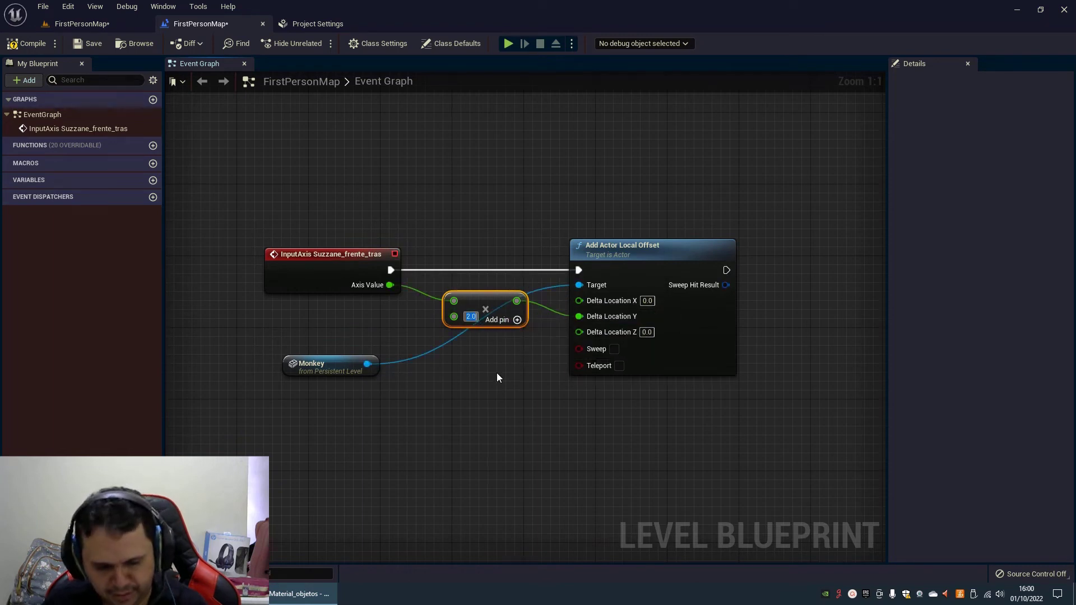
{"action": "type", "text": "10"}
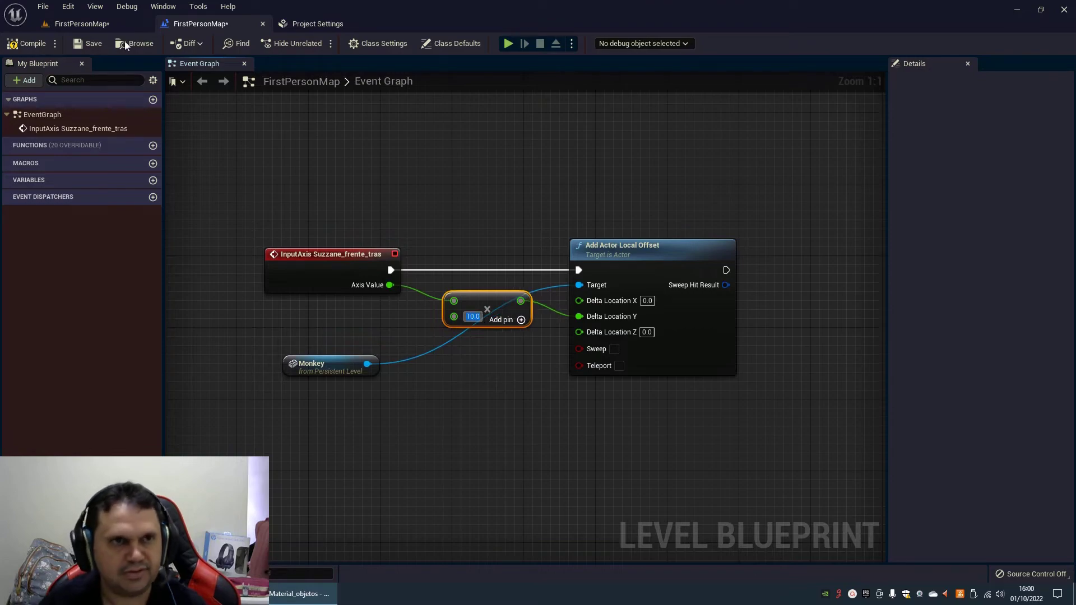
{"action": "left_click", "coordinate": [38, 44]}
{"action": "left_click", "coordinate": [79, 24]}
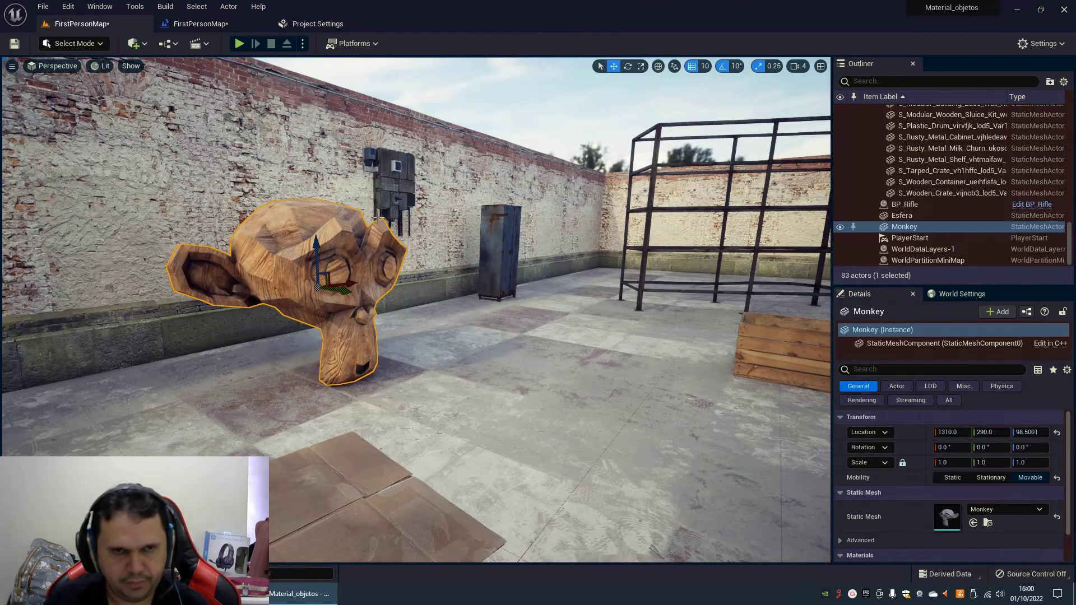
Play-test the ×10 Monkey movement with Alt+P, stop it, and return to the Event Graph.
{"action": "key", "text": "alt+p"}
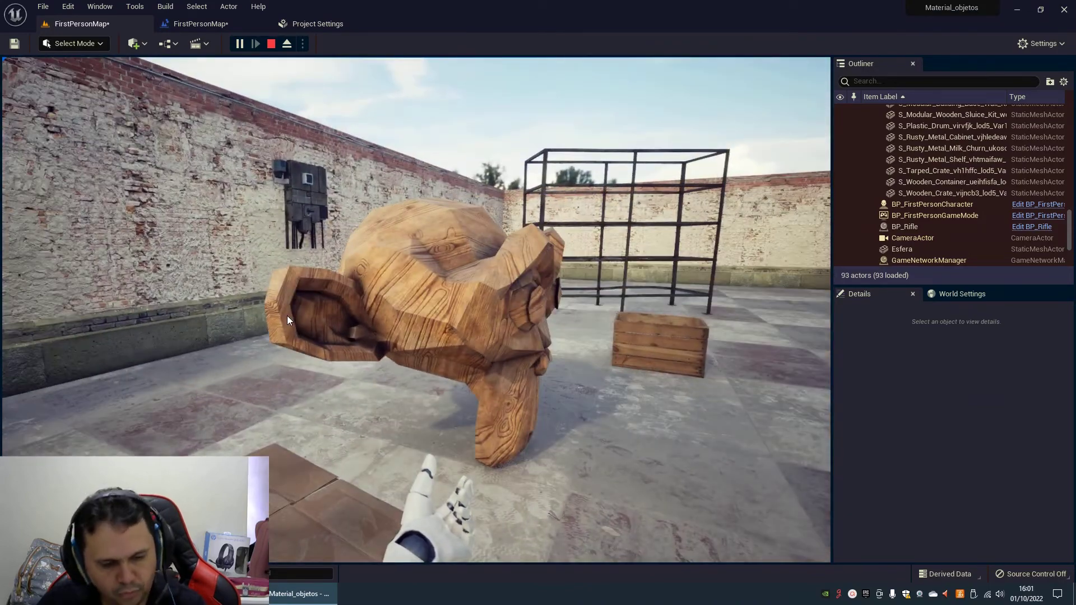
{"action": "key", "text": "Escape"}
{"action": "left_click", "coordinate": [227, 22]}
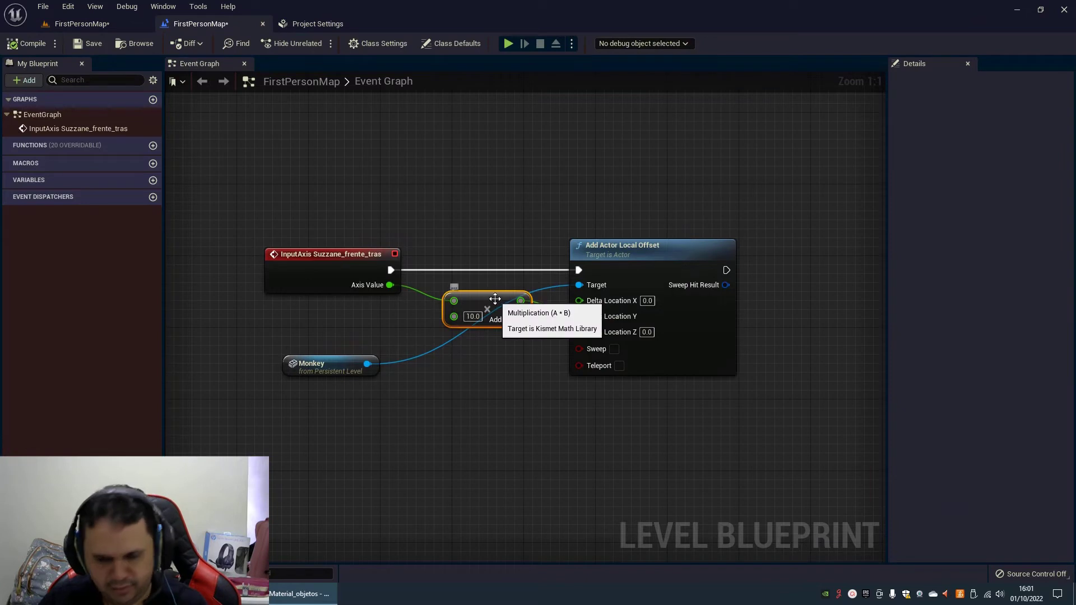
Delete the Multiply node and wire Axis Value directly into Delta Location Y.
{"action": "key", "text": "Delete"}
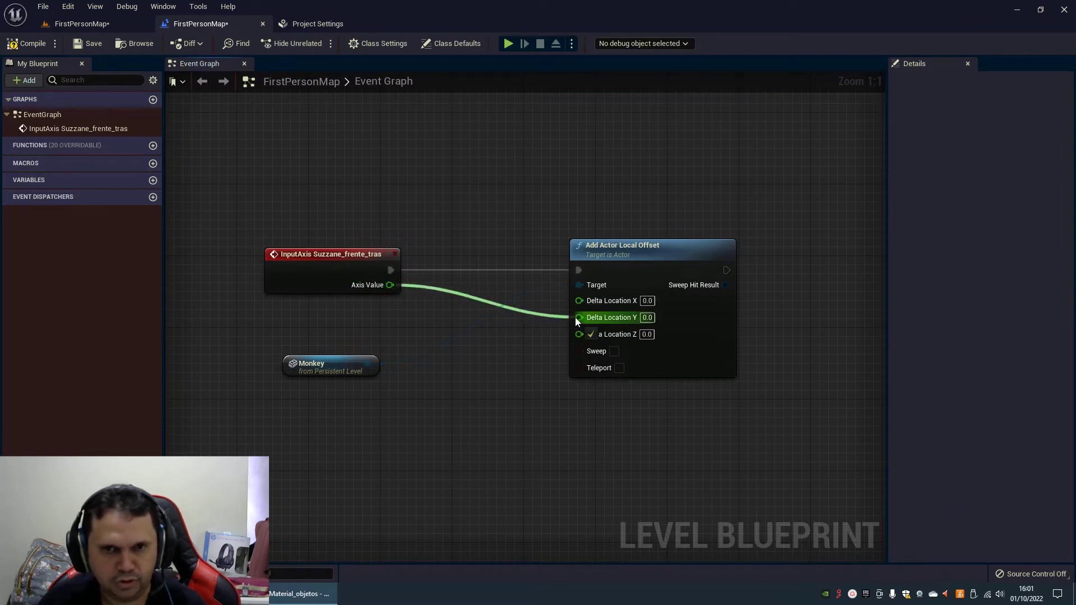
{"action": "left_click_drag", "start_coordinate": [397, 286], "coordinate": [579, 317]}
{"action": "left_click", "coordinate": [318, 24]}
Set the Suzzane_frente_tras scales to 10 for L and -10 for K.
{"action": "left_click", "coordinate": [398, 307]}
{"action": "type", "text": "10"}
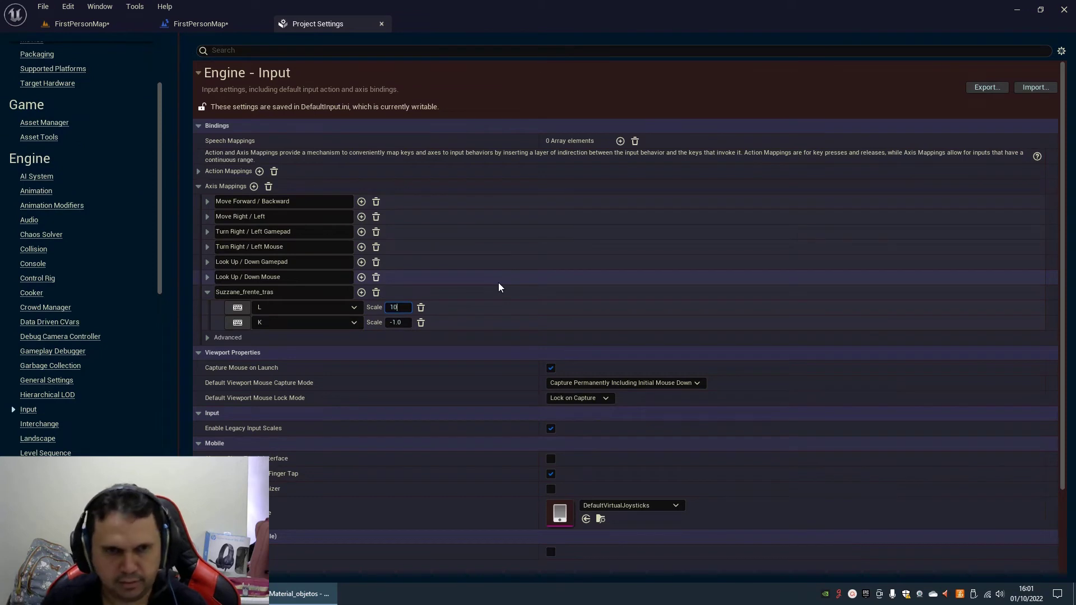
{"action": "key", "text": "Return"}
{"action": "key", "text": "Tab"}
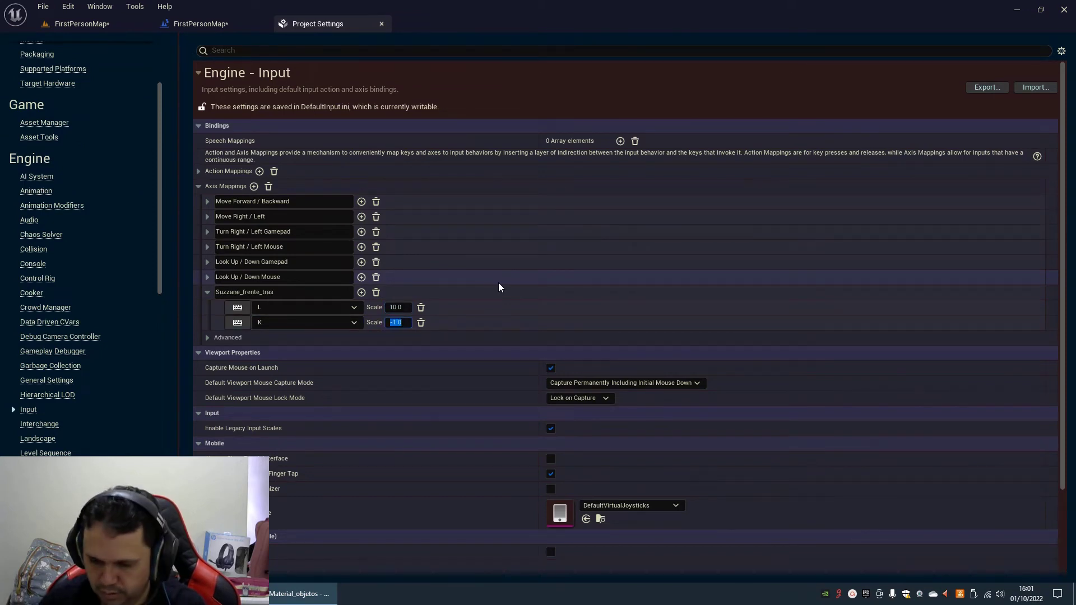
{"action": "type", "text": "-10"}
{"action": "key", "text": "Return"}
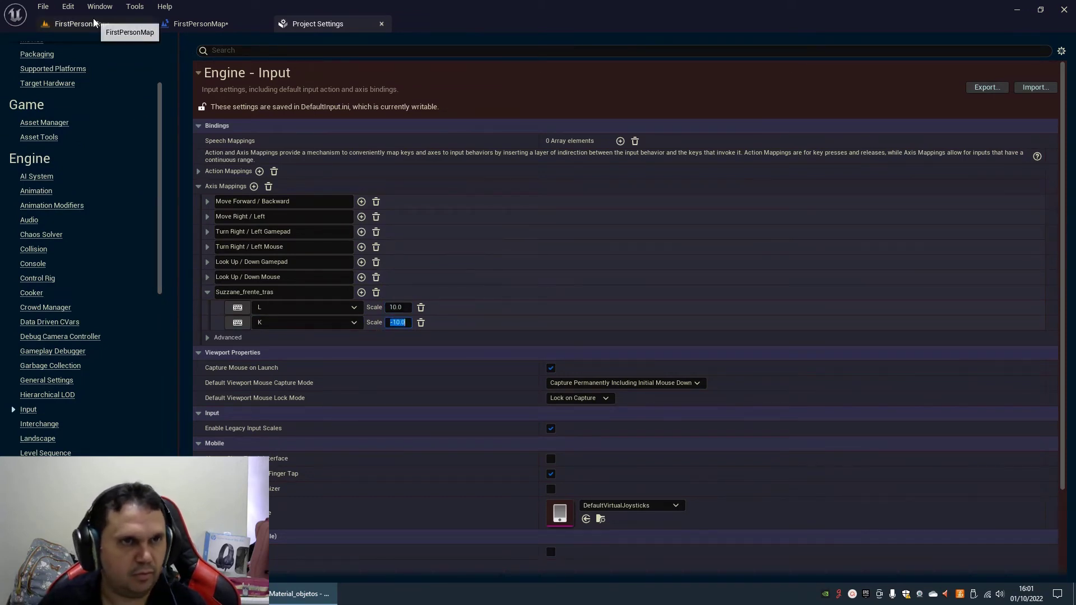
{"action": "left_click", "coordinate": [94, 22]}
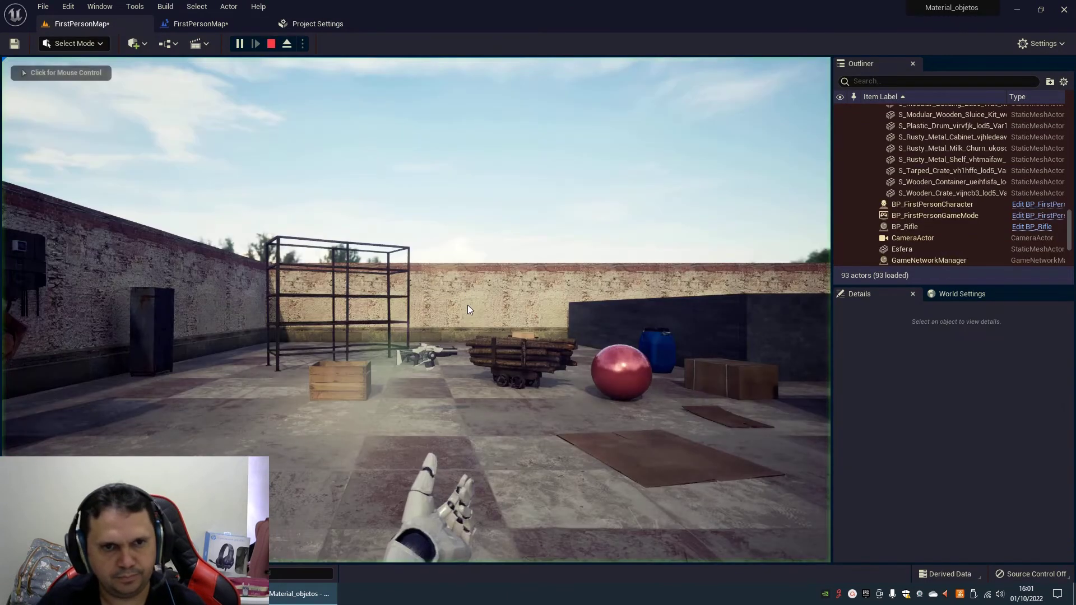
Finish the play test and confirm Suzzane_frente_tras scales of 2.0 for L and -2.0 for K.
{"action": "left_click", "coordinate": [468, 306]}
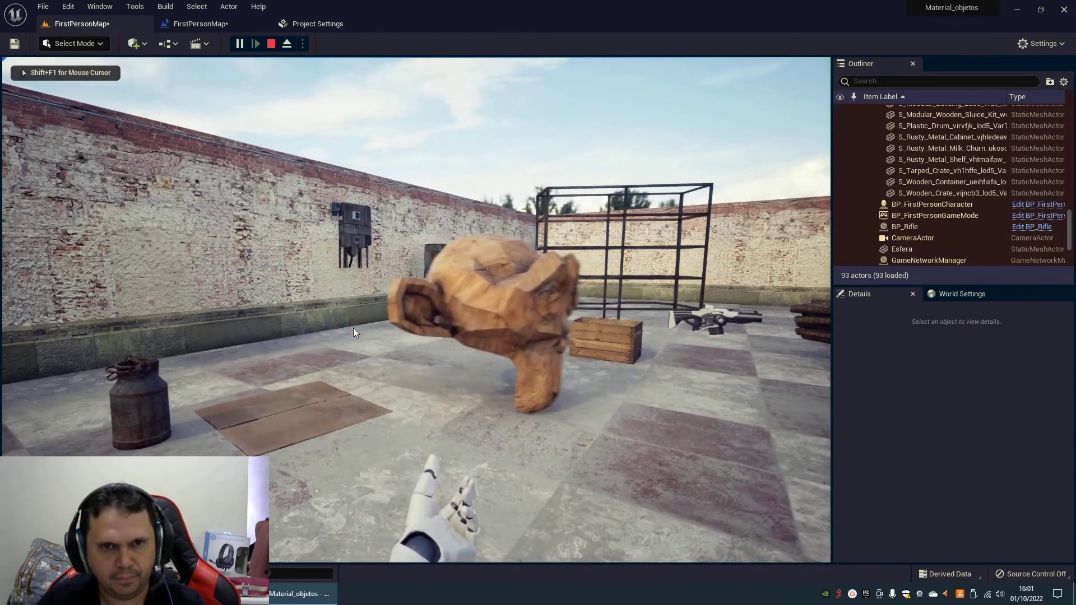
{"action": "key", "text": "Escape"}
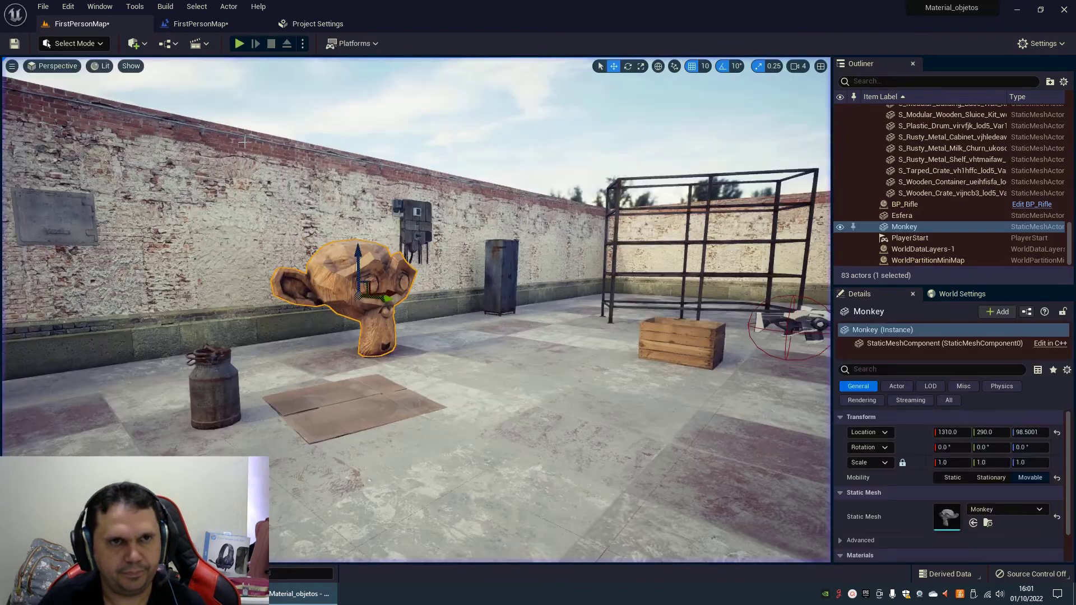
{"action": "left_click", "coordinate": [197, 23]}
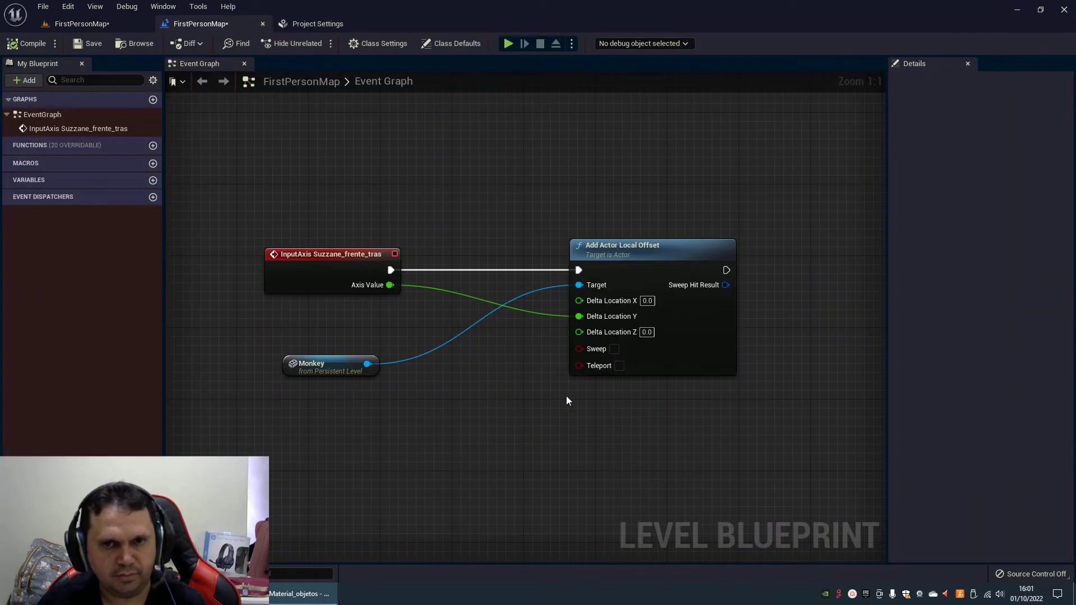
{"action": "left_click", "coordinate": [315, 24]}
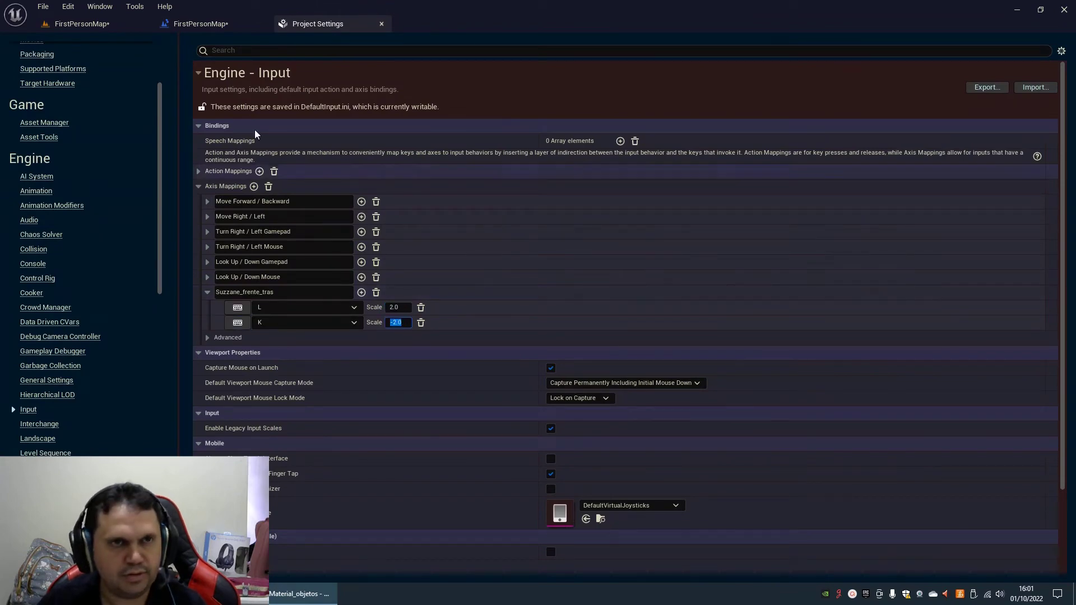
{"action": "left_click", "coordinate": [89, 23]}
Make room beside Add Actor Local Offset and add an Add Actor World Rotation node for Monkey.
{"action": "left_click", "coordinate": [219, 27]}
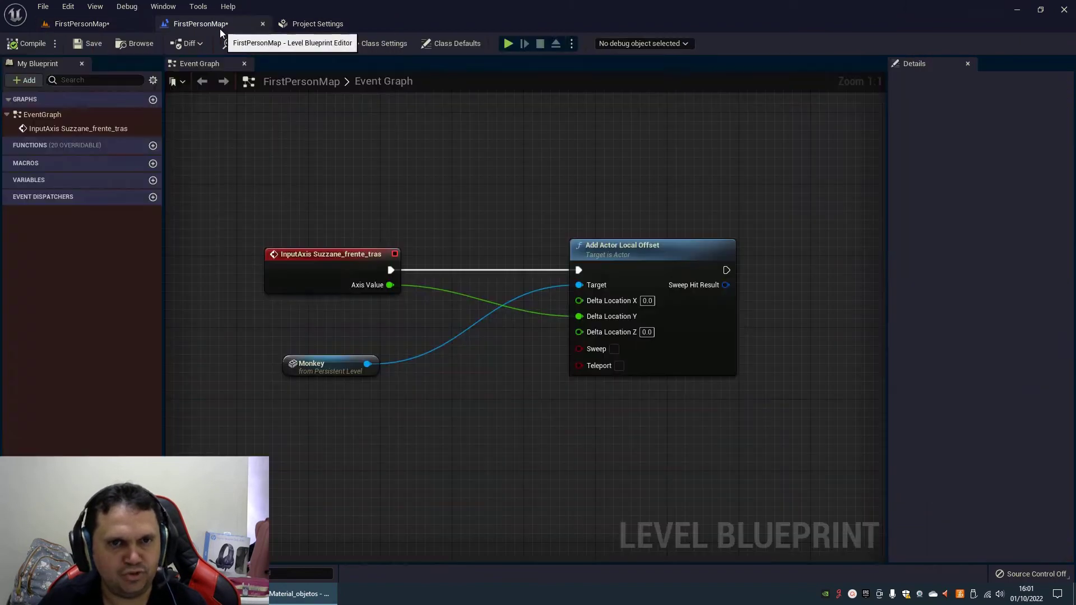
{"action": "left_click_drag", "start_coordinate": [609, 247], "coordinate": [546, 247]}
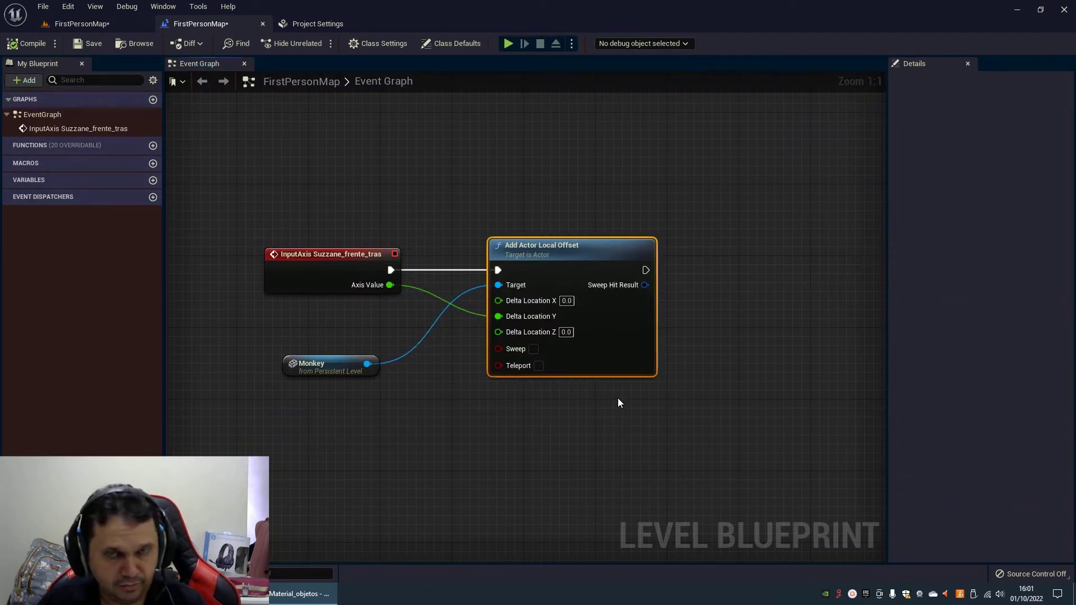
{"action": "right_click_drag", "start_coordinate": [678, 417], "coordinate": [608, 420]}
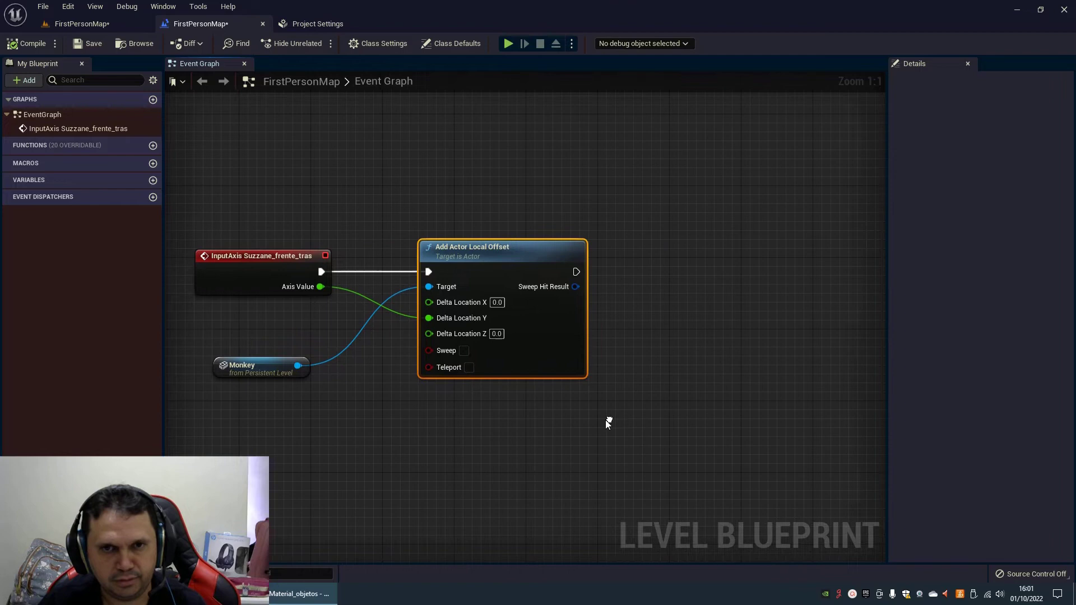
{"action": "right_click", "coordinate": [741, 278]}
{"action": "type", "text": "add actor "}
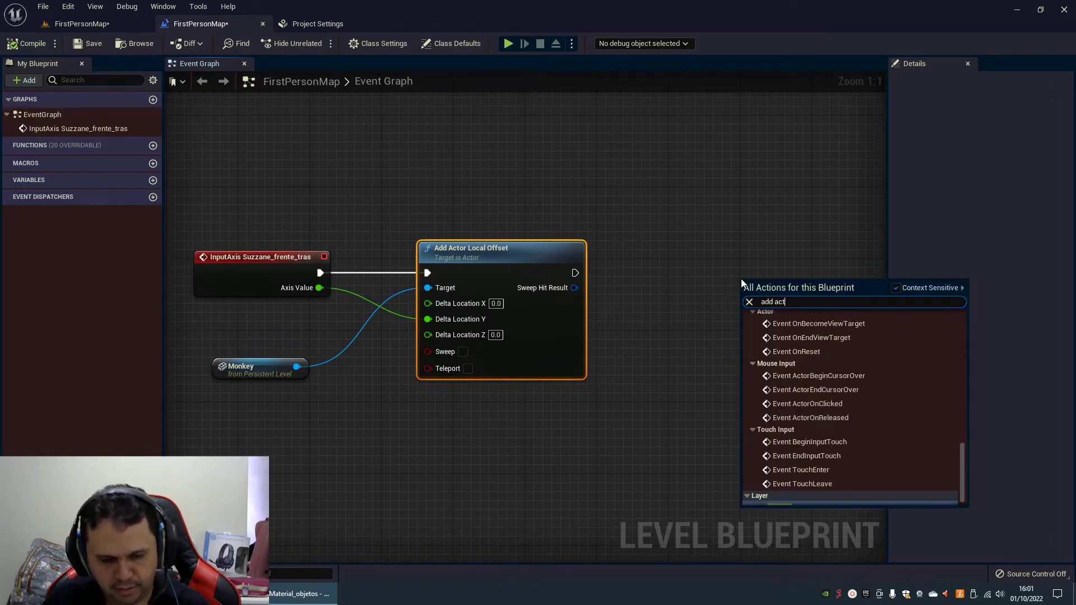
{"action": "type", "text": "rota"}
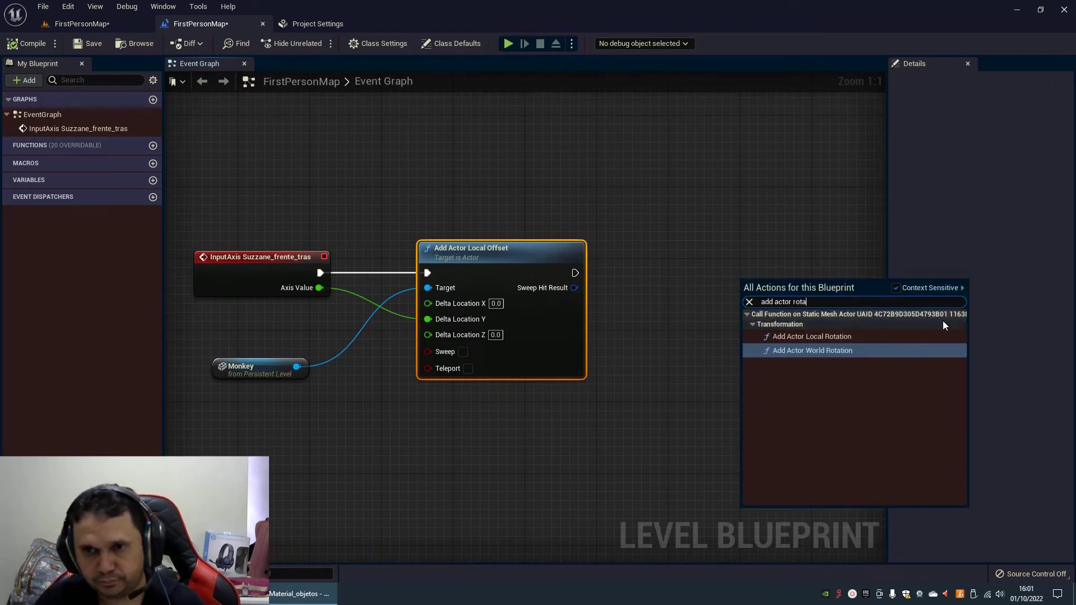
{"action": "left_click", "coordinate": [829, 351]}
{"action": "left_click", "coordinate": [672, 273]}
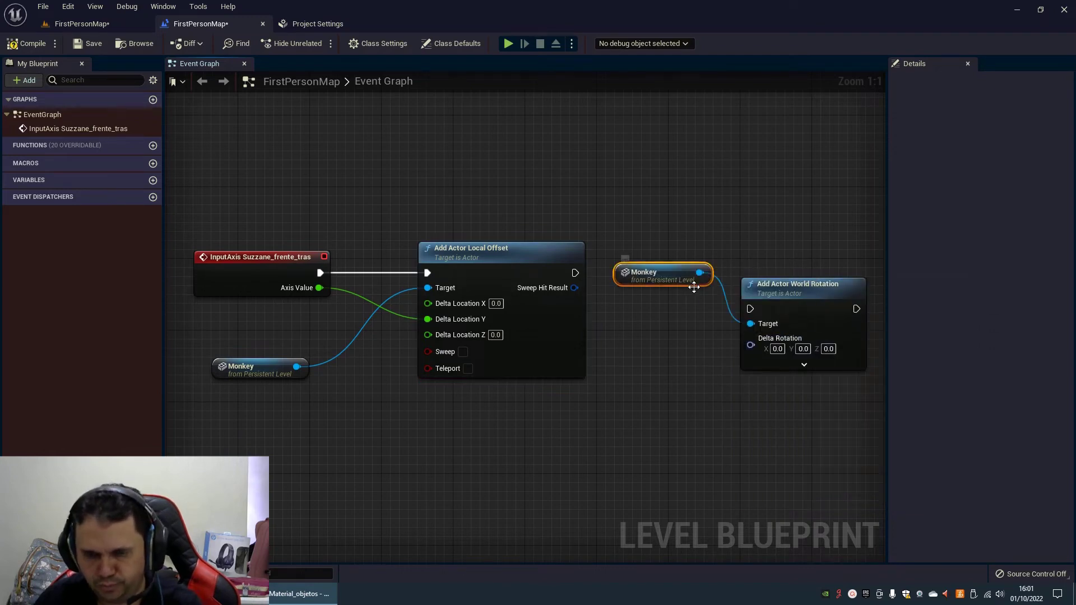
{"action": "key", "text": "Delete"}
Chain the rotation after the local offset, target Monkey, and feed Axis Value into split Yaw.
{"action": "mouse_move", "coordinate": [781, 285]}
{"action": "left_mouse_down"}
{"action": "mouse_move", "coordinate": [674, 250]}
{"action": "mouse_move", "coordinate": [692, 249]}
{"action": "left_mouse_up"}
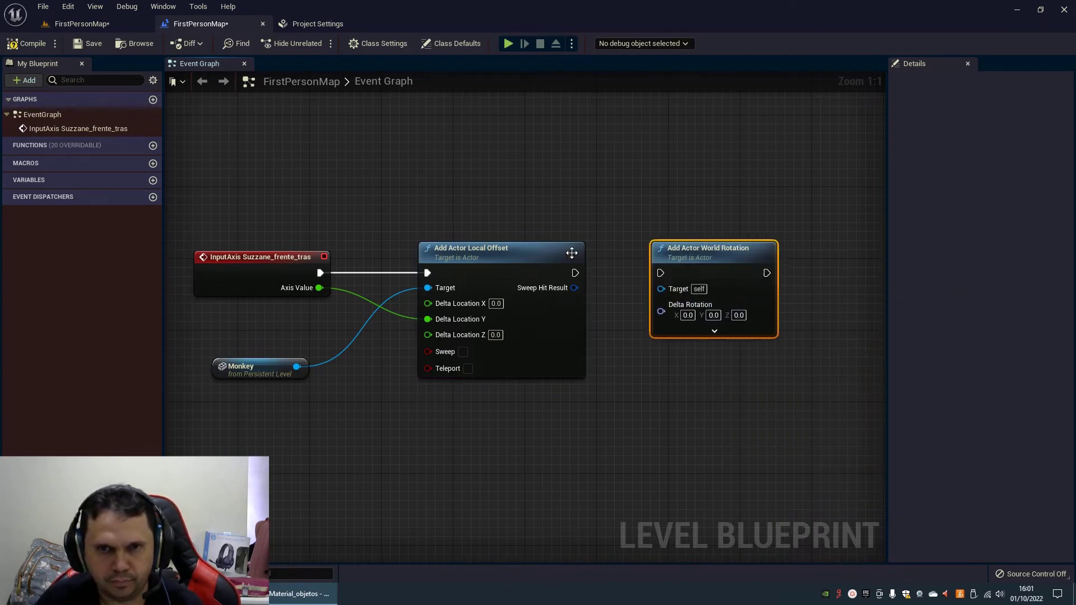
{"action": "left_click_drag", "start_coordinate": [576, 273], "coordinate": [663, 275]}
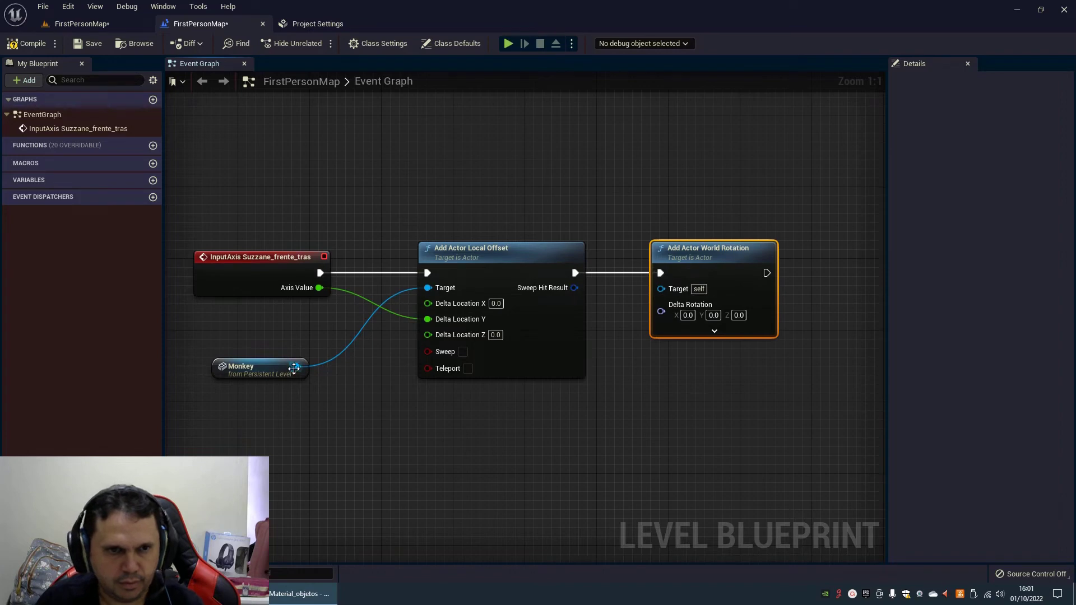
{"action": "left_click_drag", "start_coordinate": [295, 367], "coordinate": [661, 288]}
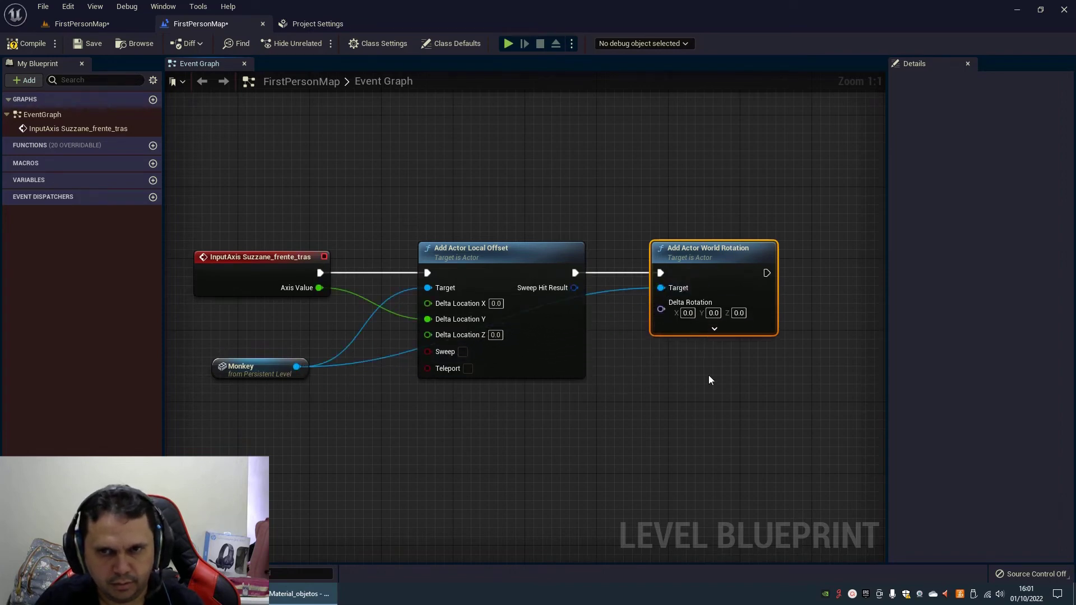
{"action": "right_click", "coordinate": [701, 307]}
{"action": "left_click", "coordinate": [729, 343]}
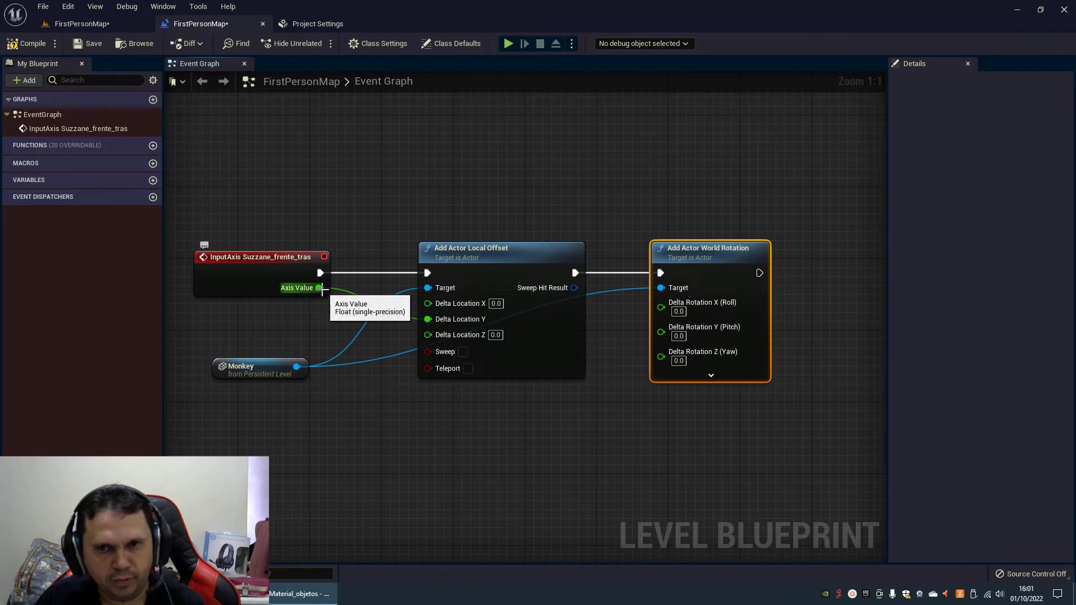
{"action": "mouse_move", "coordinate": [319, 288]}
{"action": "left_mouse_down"}
{"action": "mouse_move", "coordinate": [605, 372]}
{"action": "mouse_move", "coordinate": [663, 357]}
{"action": "left_mouse_up"}
{"action": "left_click", "coordinate": [610, 448]}
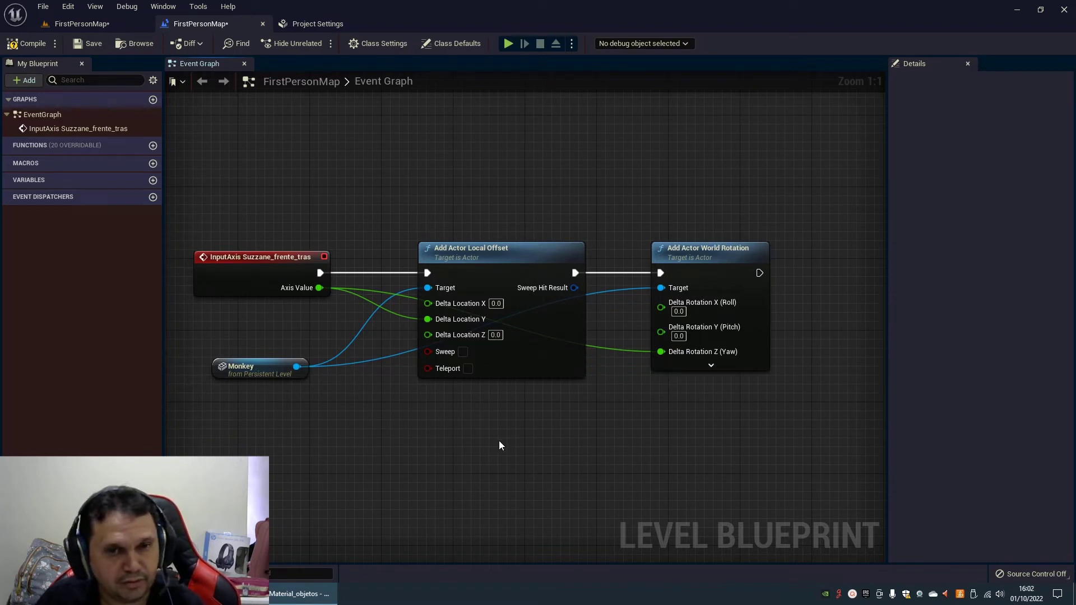
Route the Monkey target wire through two reroute points below the Local Offset node.
{"action": "double_click", "coordinate": [376, 362]}
{"action": "left_click_drag", "start_coordinate": [384, 374], "coordinate": [387, 413]}
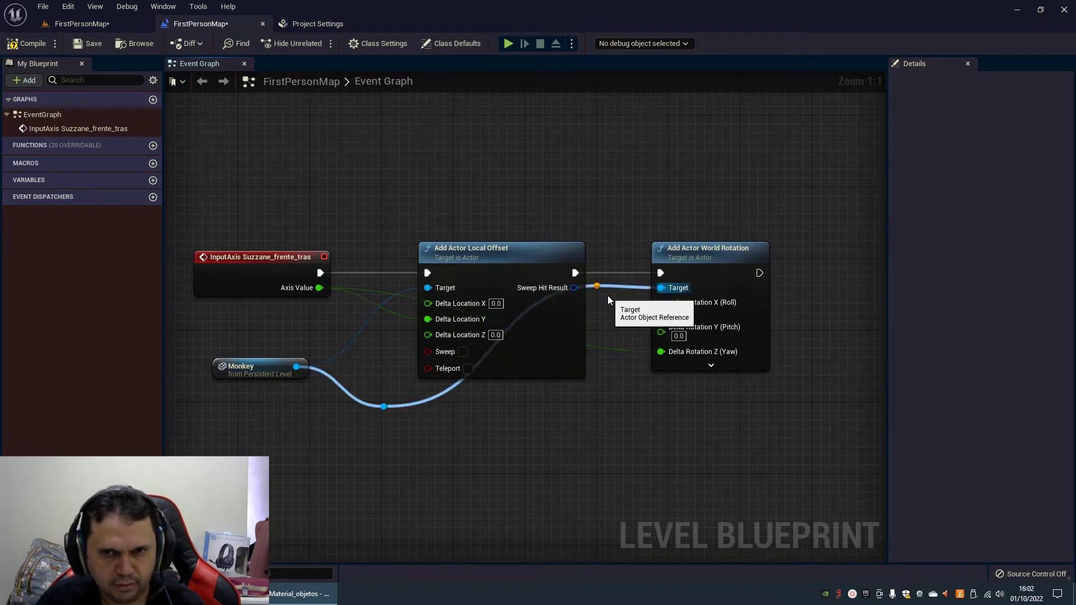
{"action": "double_click", "coordinate": [607, 293]}
{"action": "left_click_drag", "start_coordinate": [612, 296], "coordinate": [601, 414]}
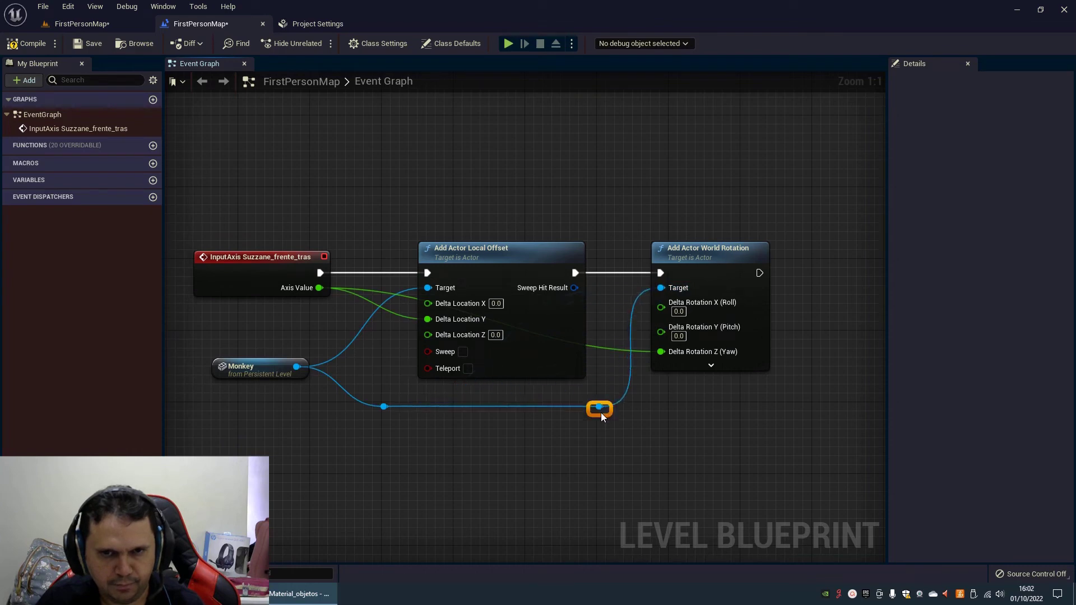
{"action": "left_click", "coordinate": [462, 431]}
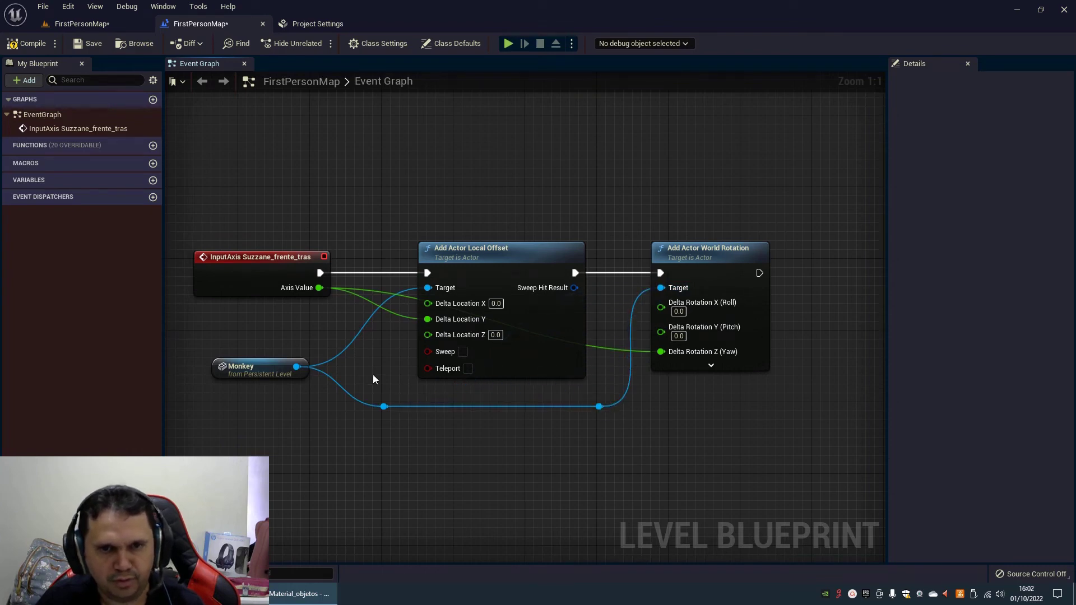
{"action": "left_click", "coordinate": [486, 255]}
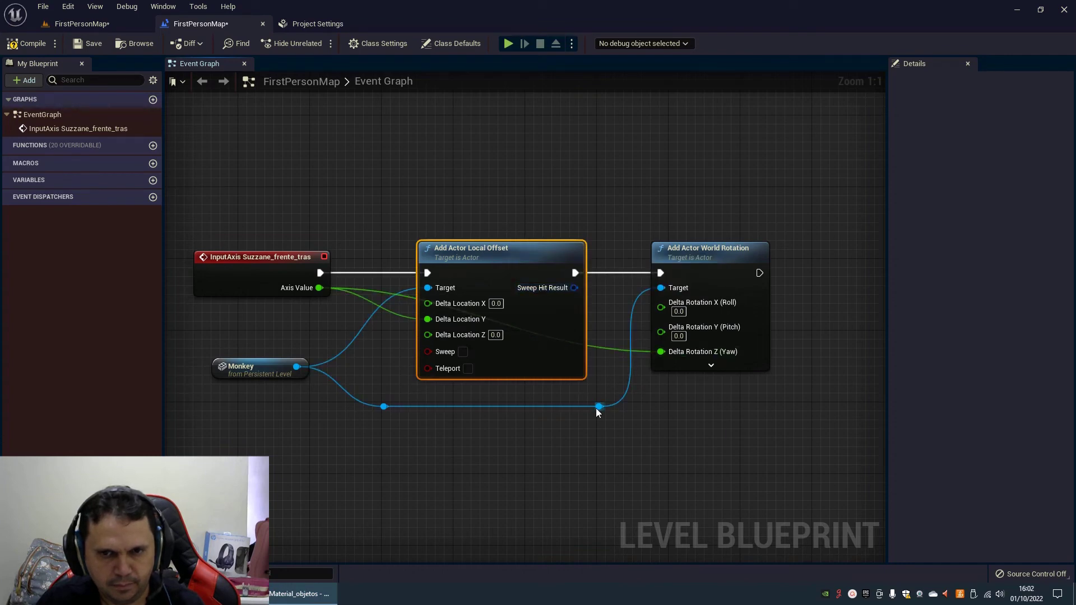
Route the Axis Value-to-Yaw wire through two reroute points beneath the offset node.
{"action": "double_click", "coordinate": [609, 348]}
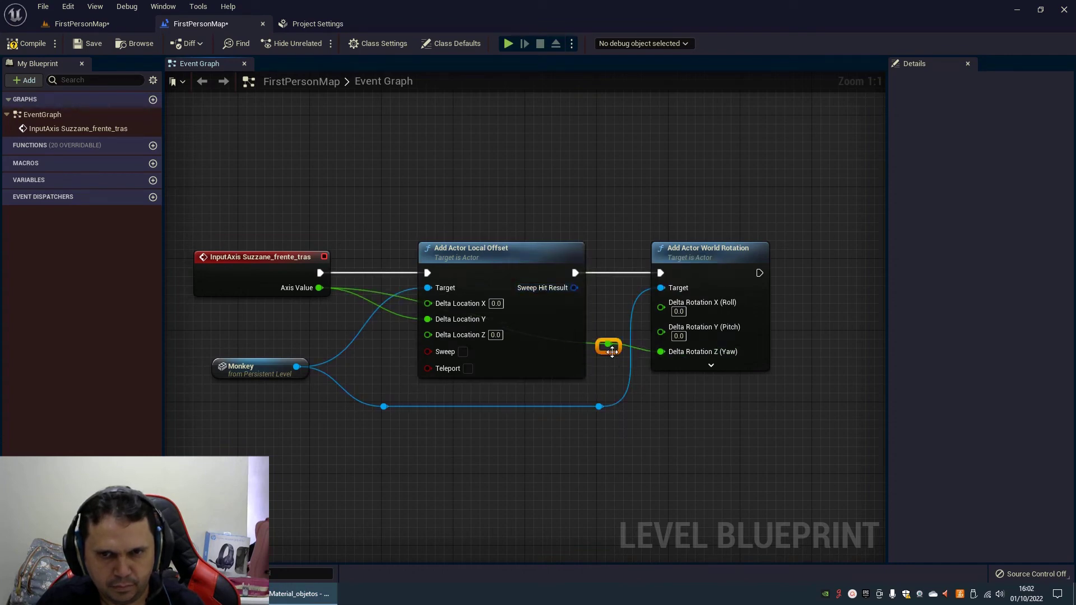
{"action": "left_click_drag", "start_coordinate": [612, 351], "coordinate": [604, 403]}
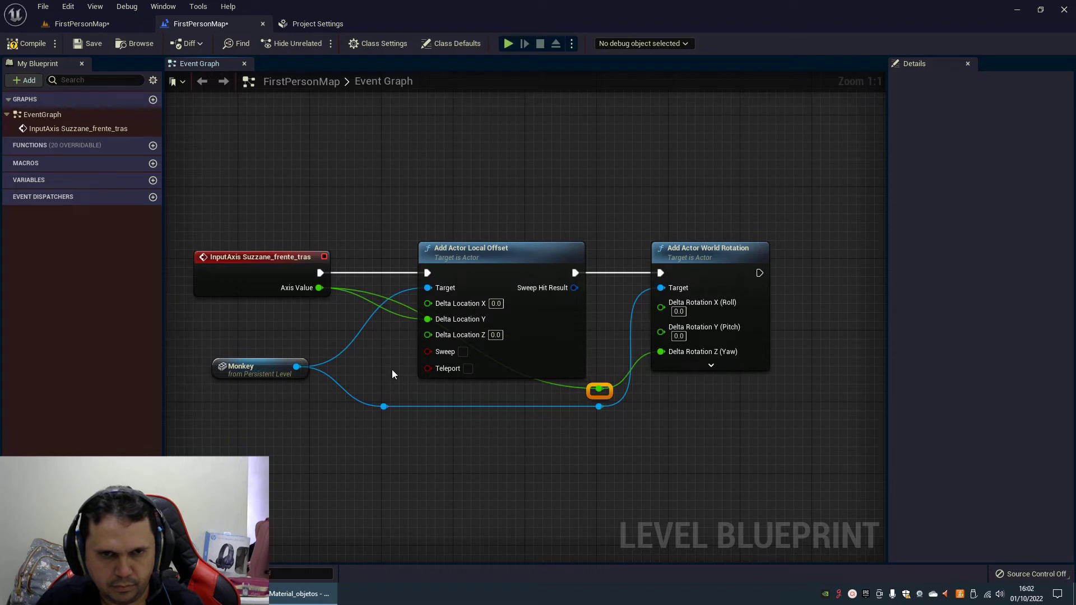
{"action": "double_click", "coordinate": [402, 302]}
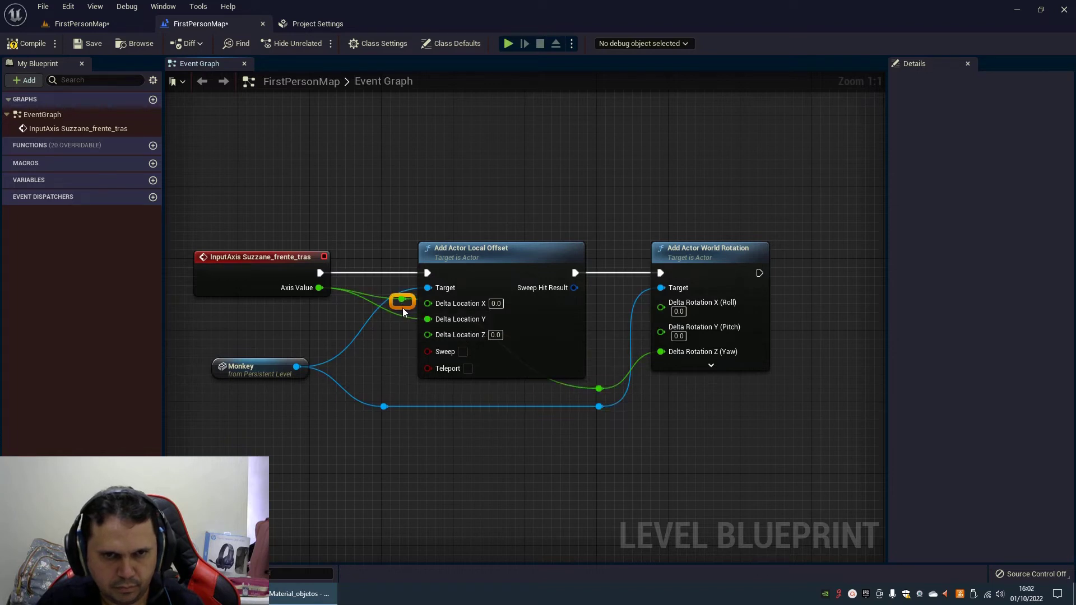
{"action": "left_click_drag", "start_coordinate": [402, 302], "coordinate": [390, 400]}
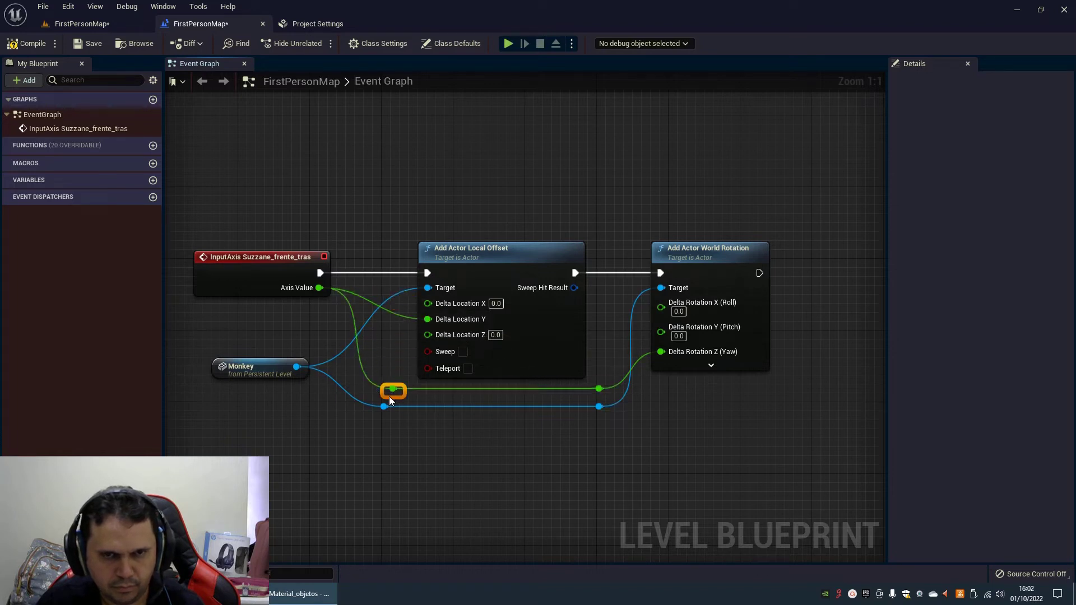
{"action": "left_click", "coordinate": [473, 474]}
{"action": "right_click_drag", "start_coordinate": [659, 443], "coordinate": [688, 427]}
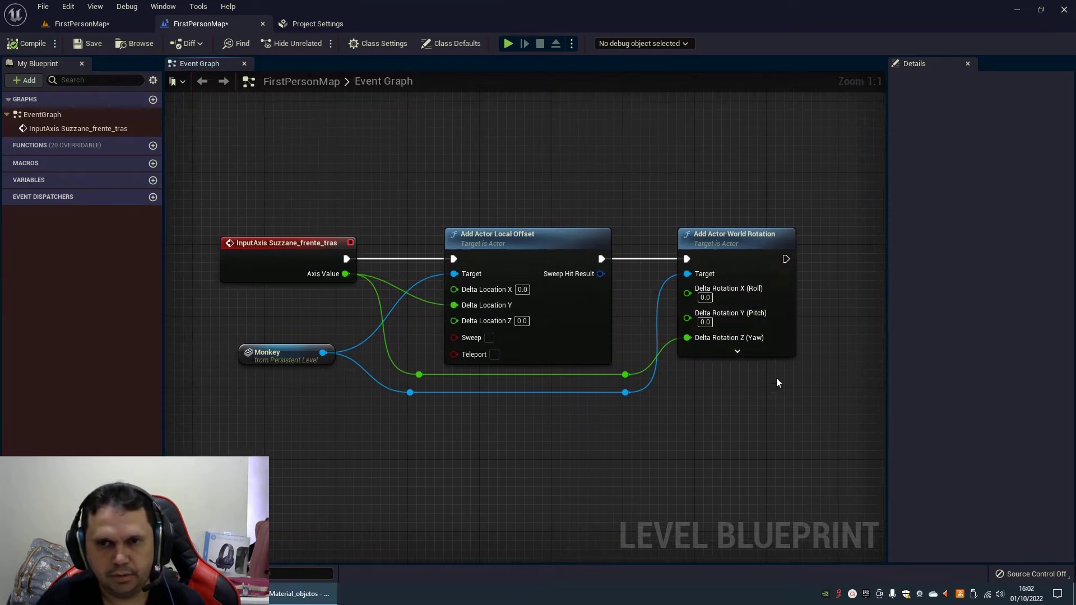
Play-test the level to watch the monkey move and rotate, then return to the Event Graph.
{"action": "left_click", "coordinate": [80, 24]}
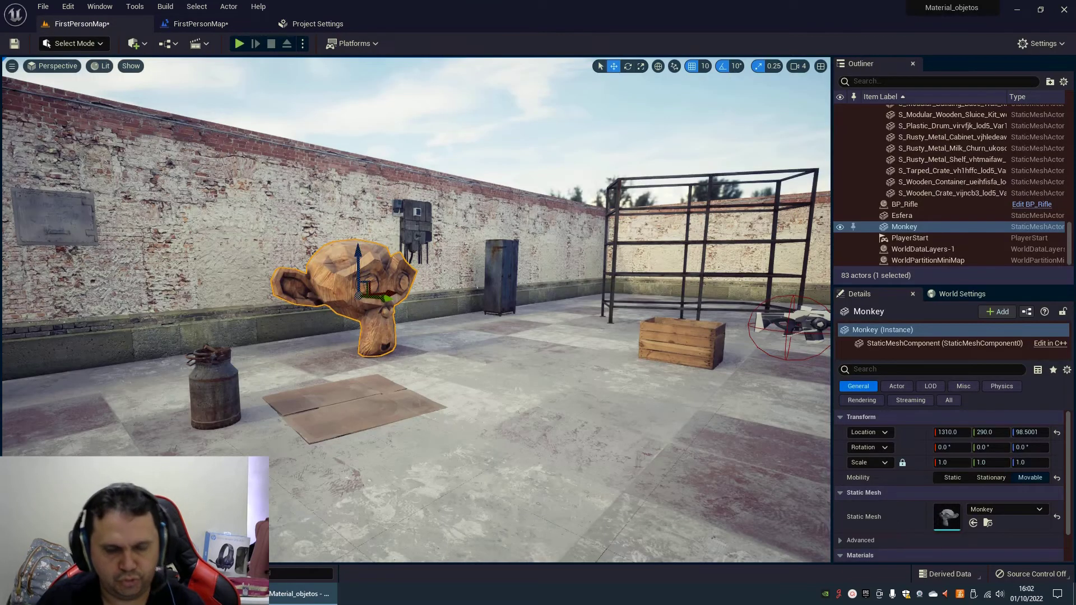
{"action": "key", "text": "alt+p"}
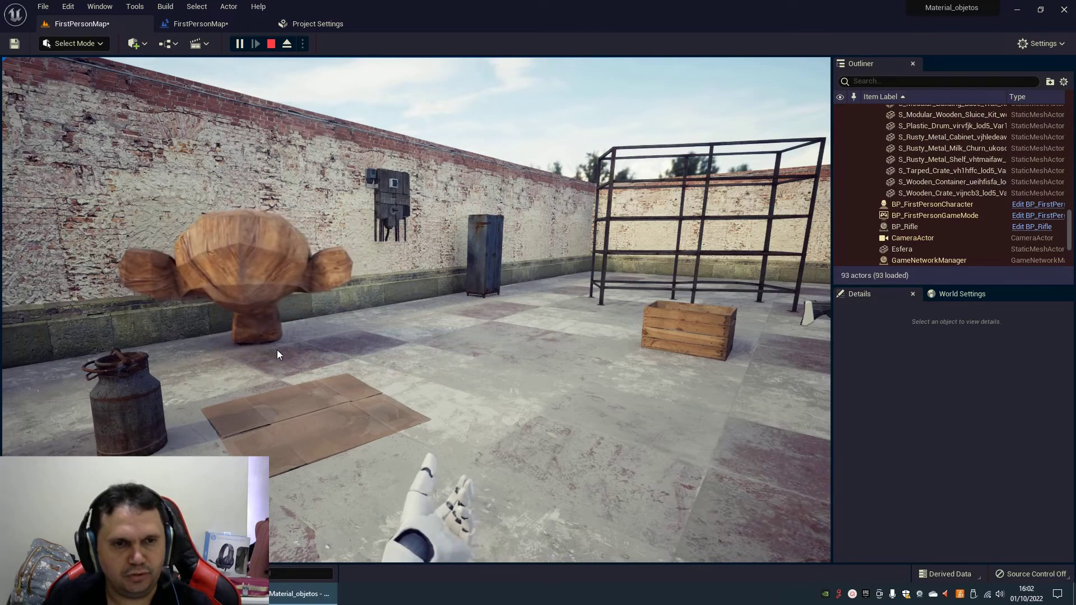
{"action": "key", "text": "Escape"}
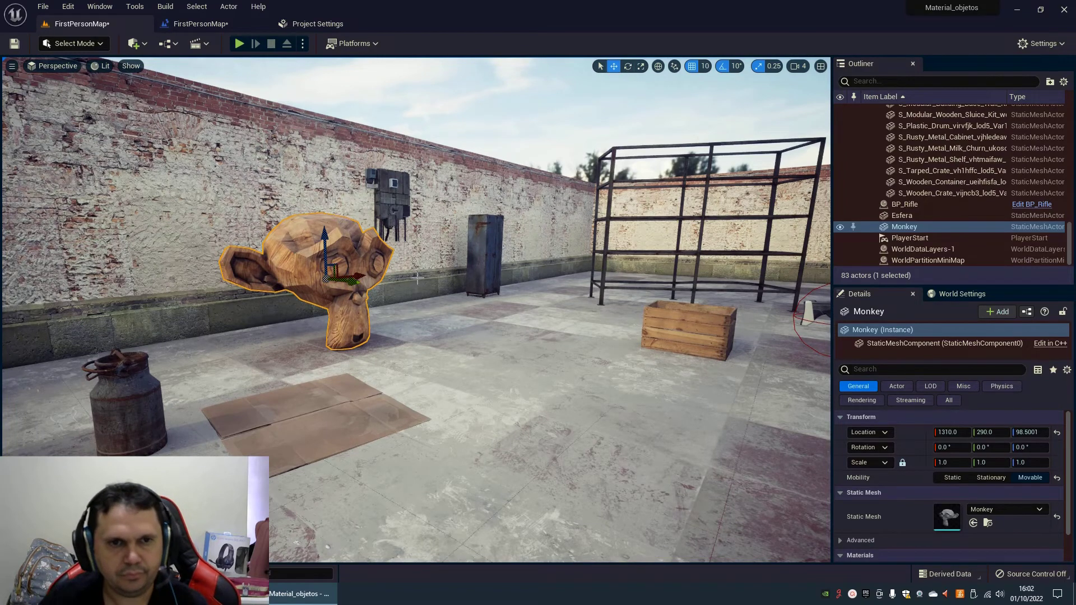
{"action": "key", "text": "ctrl+alt+g"}
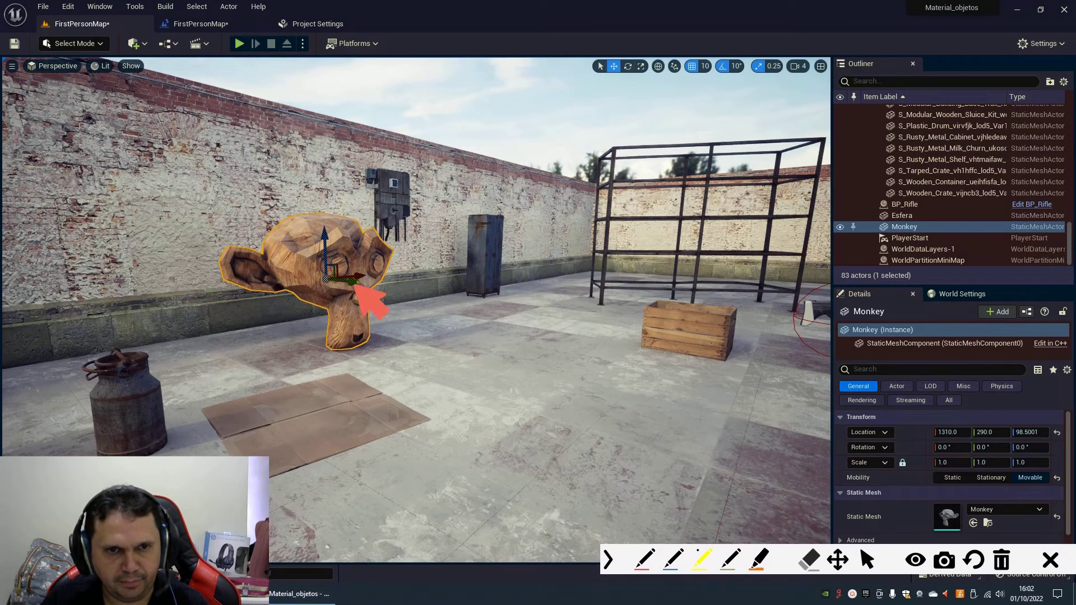
{"action": "left_click_drag", "start_coordinate": [455, 296], "coordinate": [608, 321]}
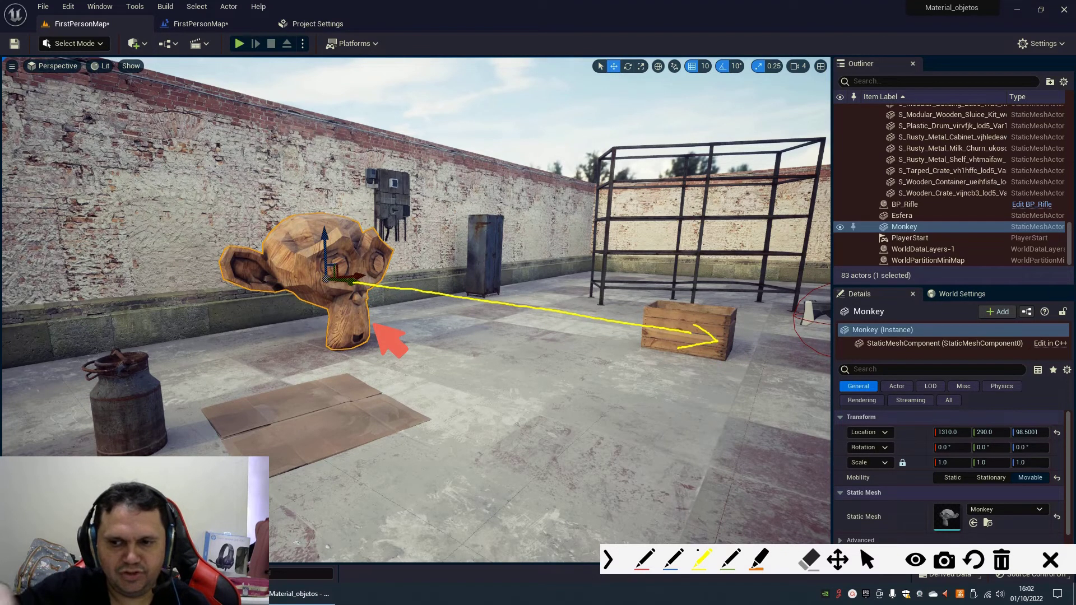
{"action": "key", "text": "Escape"}
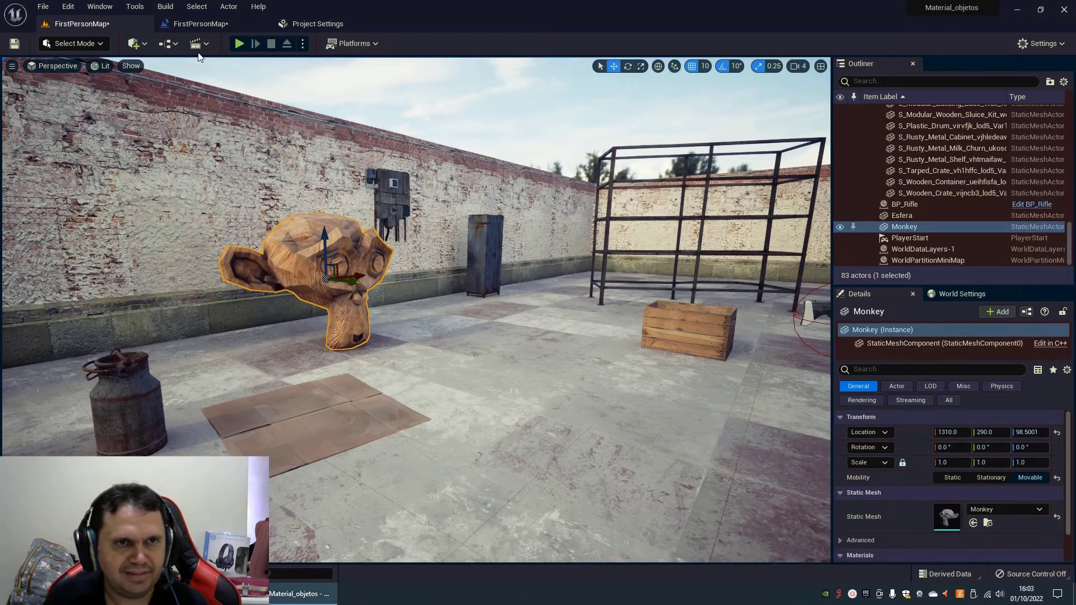
{"action": "left_click", "coordinate": [200, 24]}
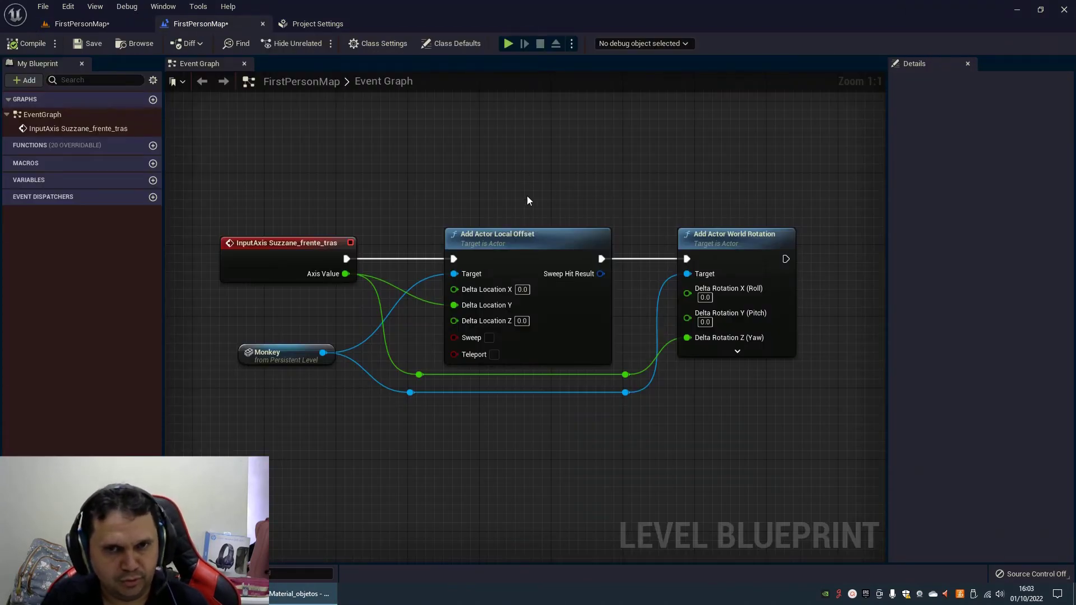
{"action": "right_click_drag", "start_coordinate": [527, 197], "coordinate": [543, 189]}
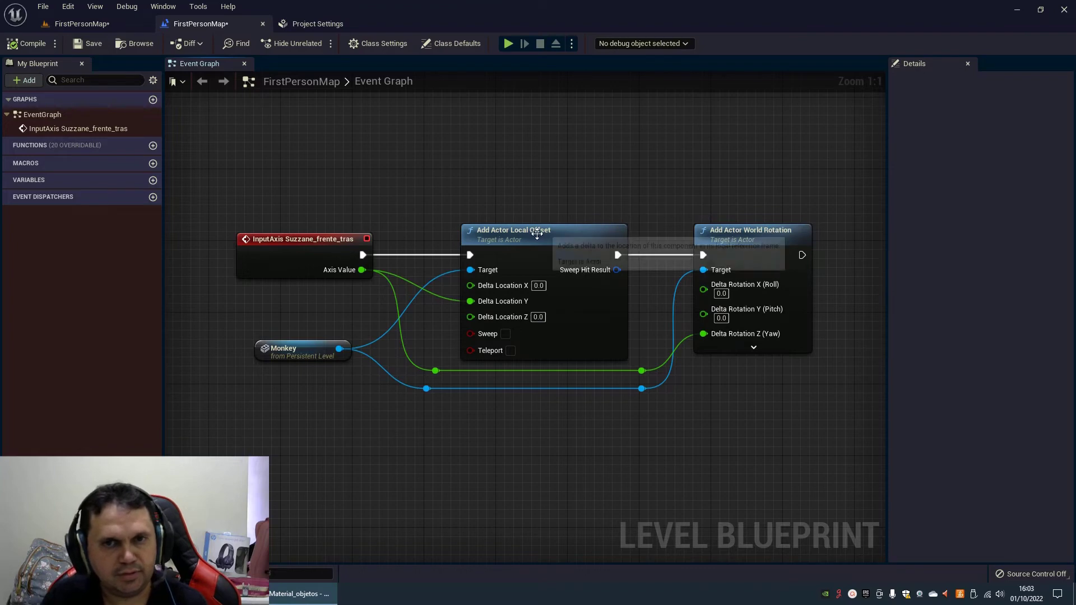
{"action": "left_click", "coordinate": [547, 230]}
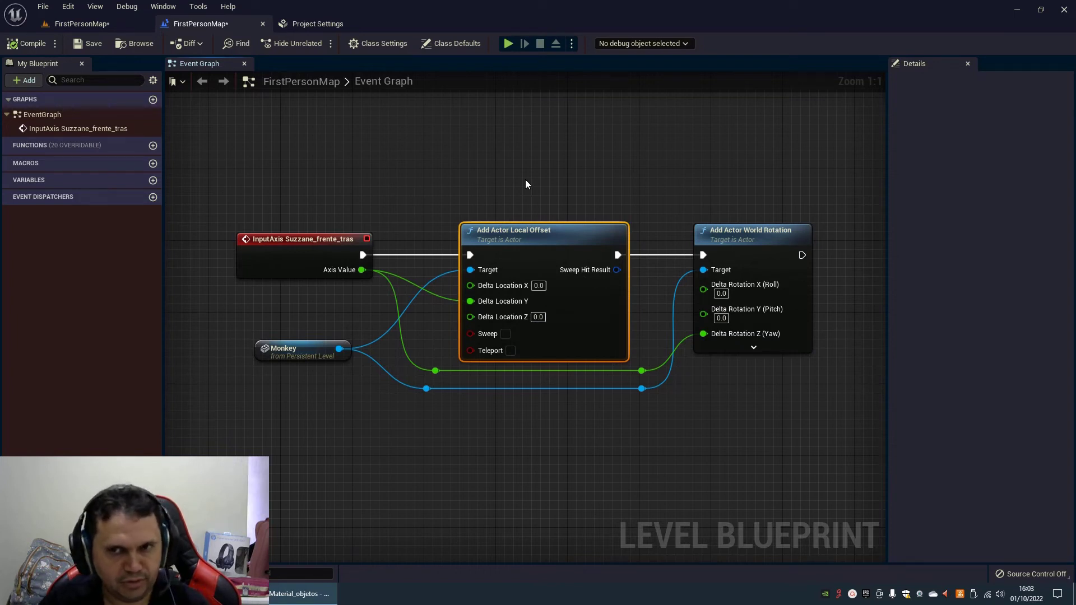
{"action": "left_click", "coordinate": [78, 24]}
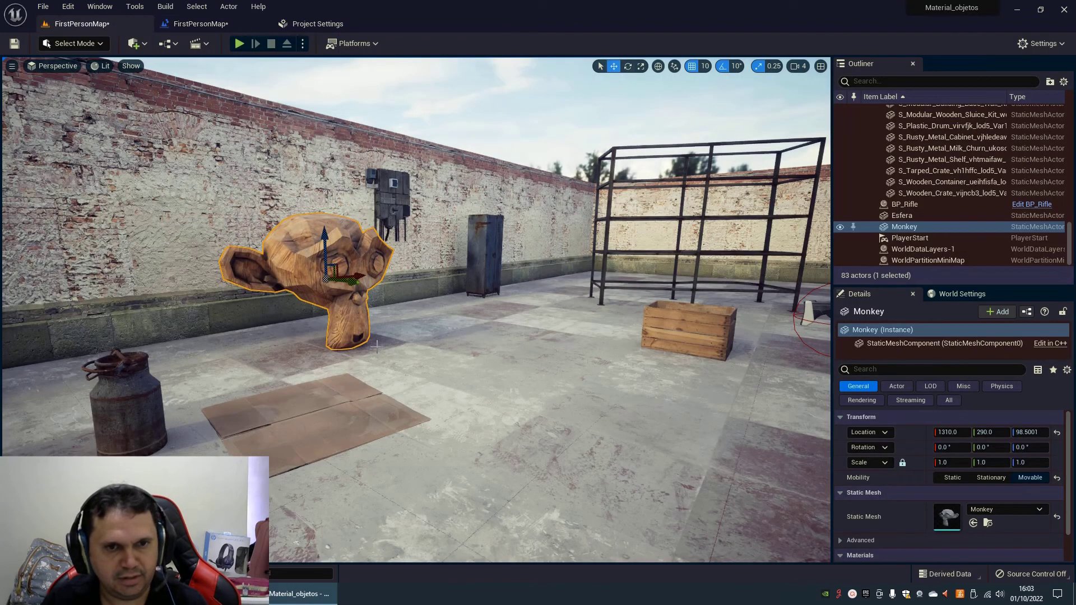
{"action": "left_click", "coordinate": [201, 23]}
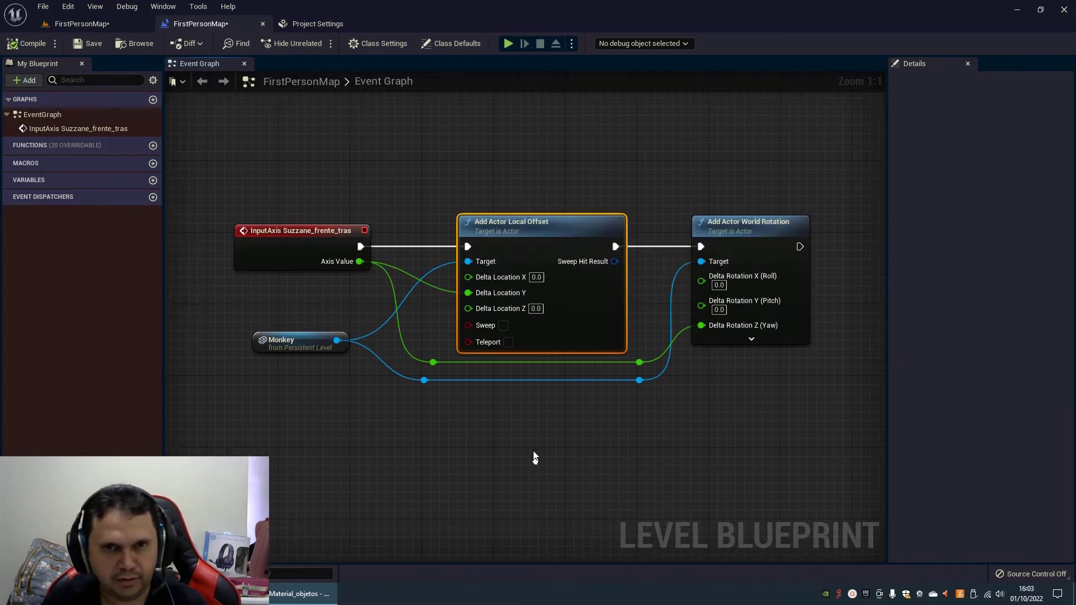
{"action": "right_click_drag", "start_coordinate": [502, 478], "coordinate": [493, 414]}
Replace the Add Actor Local Offset node with an Add Actor World Offset node.
{"action": "right_click", "coordinate": [493, 417]}
{"action": "type", "text": "add"}
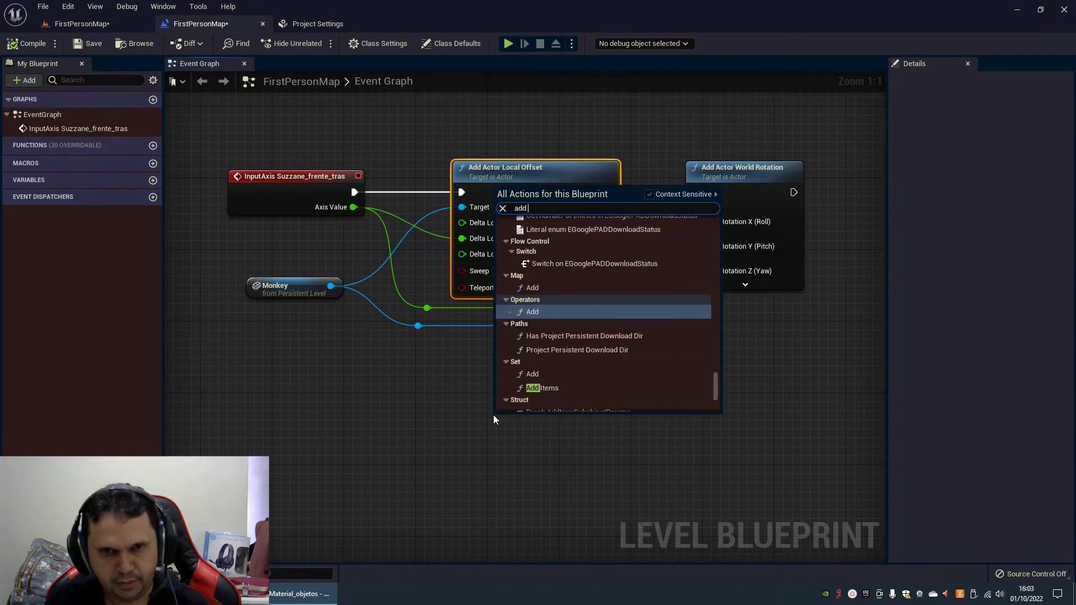
{"action": "type", "text": " actgo"}
{"action": "key", "text": "BackSpace"}
{"action": "key", "text": "BackSpace"}
{"action": "key", "text": "BackSpace"}
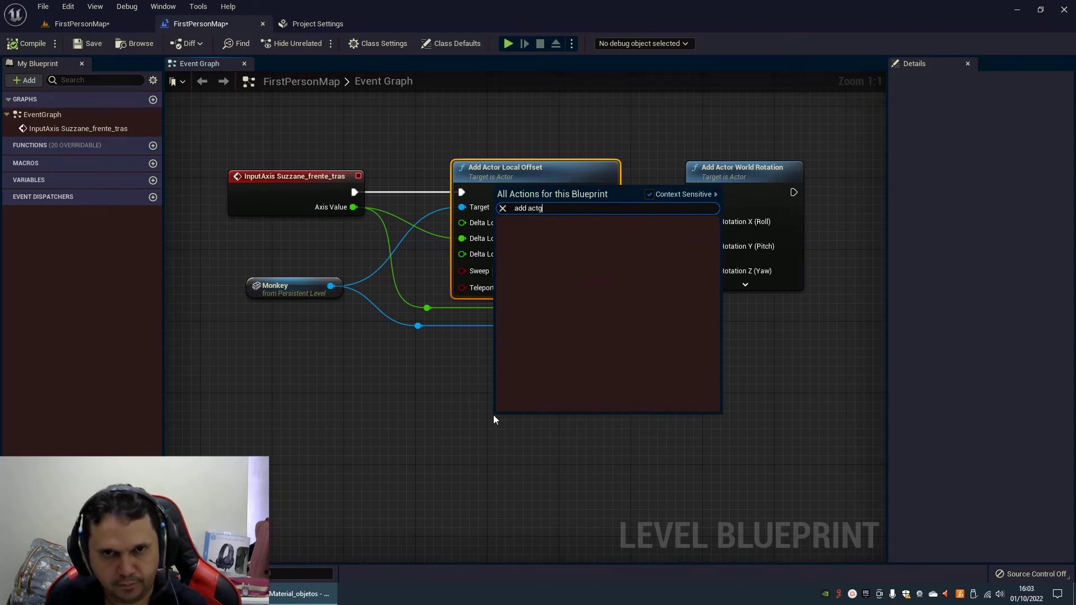
{"action": "type", "text": "or worl"}
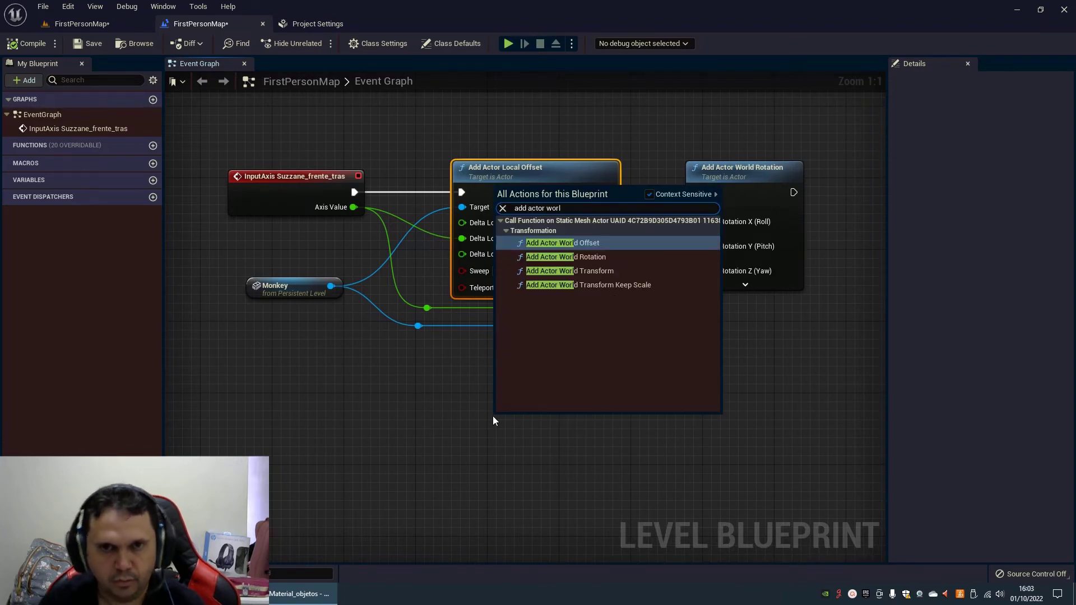
{"action": "left_click", "coordinate": [586, 245]}
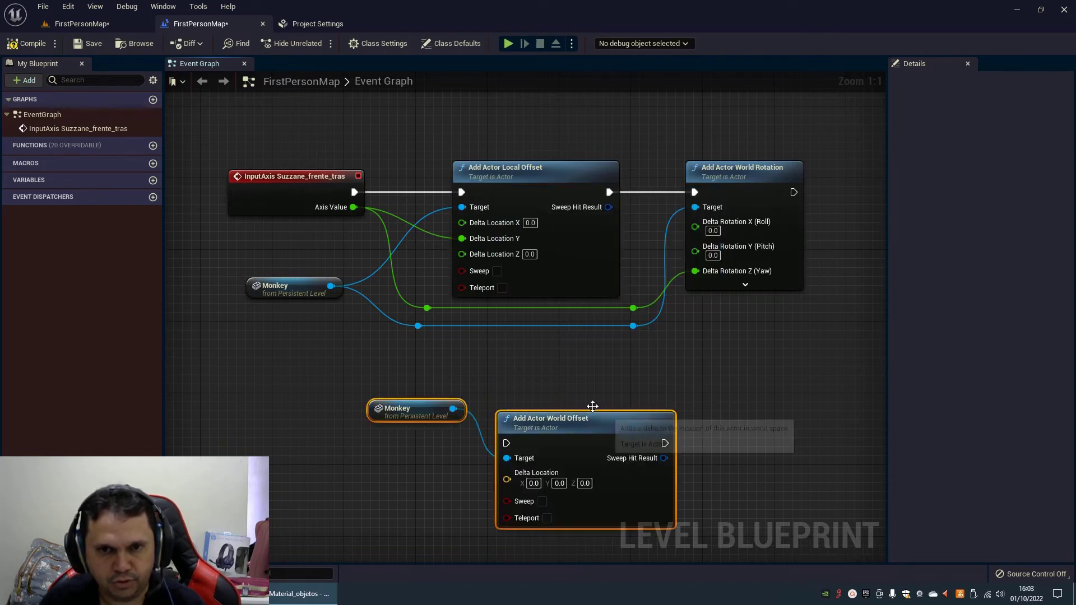
{"action": "key", "text": "Delete"}
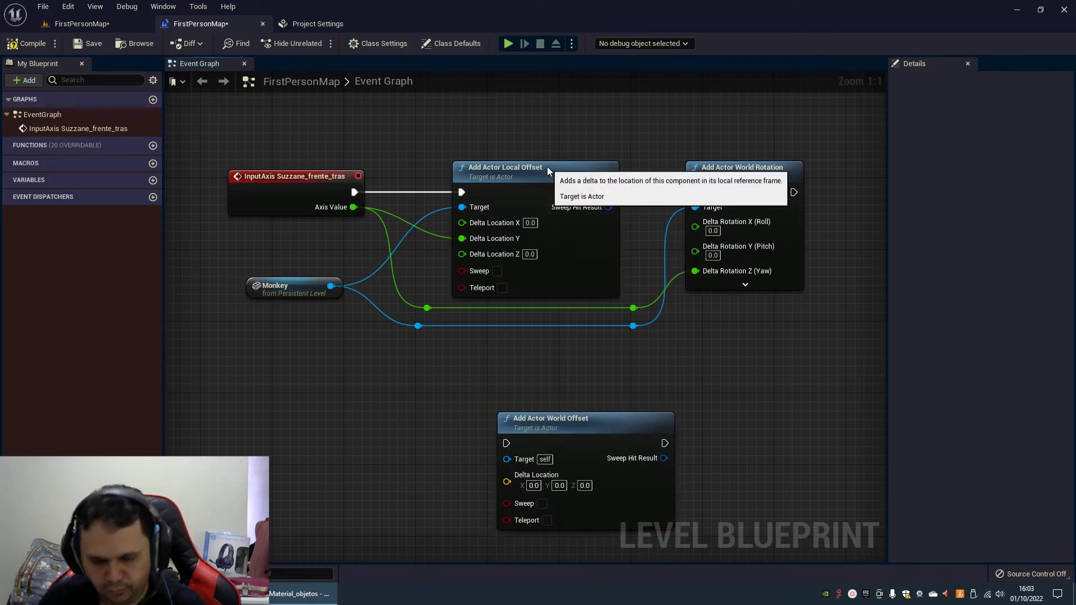
{"action": "left_click", "coordinate": [547, 167]}
{"action": "key", "text": "Delete"}
{"action": "left_click_drag", "start_coordinate": [583, 419], "coordinate": [524, 169]}
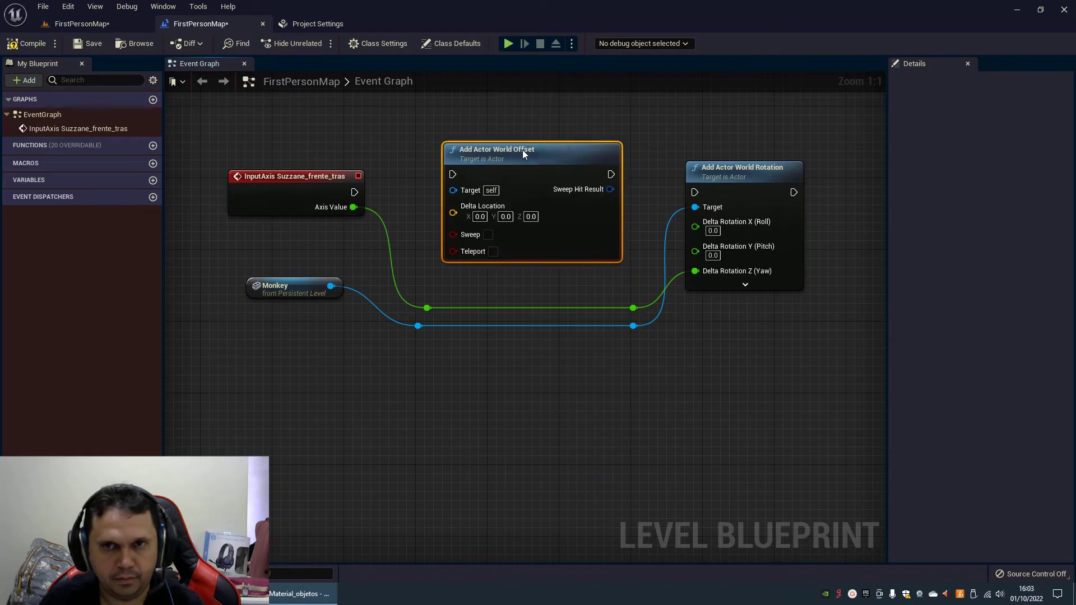
Wire the World Offset: input event exec, Axis Value to Delta Location Y, Monkey target, exec into Rotation.
{"action": "left_click_drag", "start_coordinate": [260, 197], "coordinate": [416, 198]}
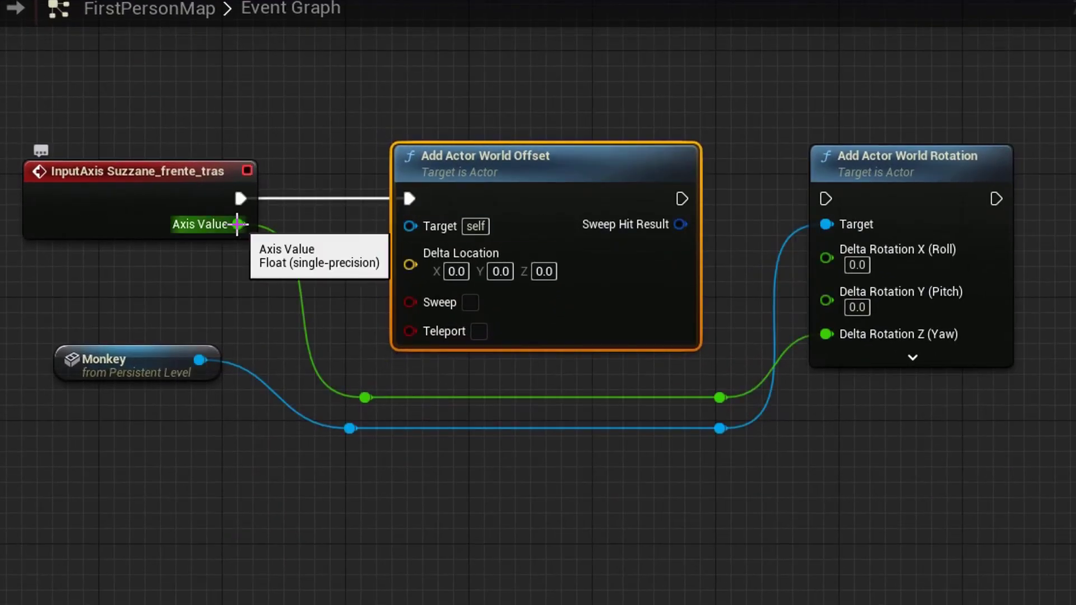
{"action": "right_click", "coordinate": [435, 252]}
{"action": "left_click", "coordinate": [501, 318]}
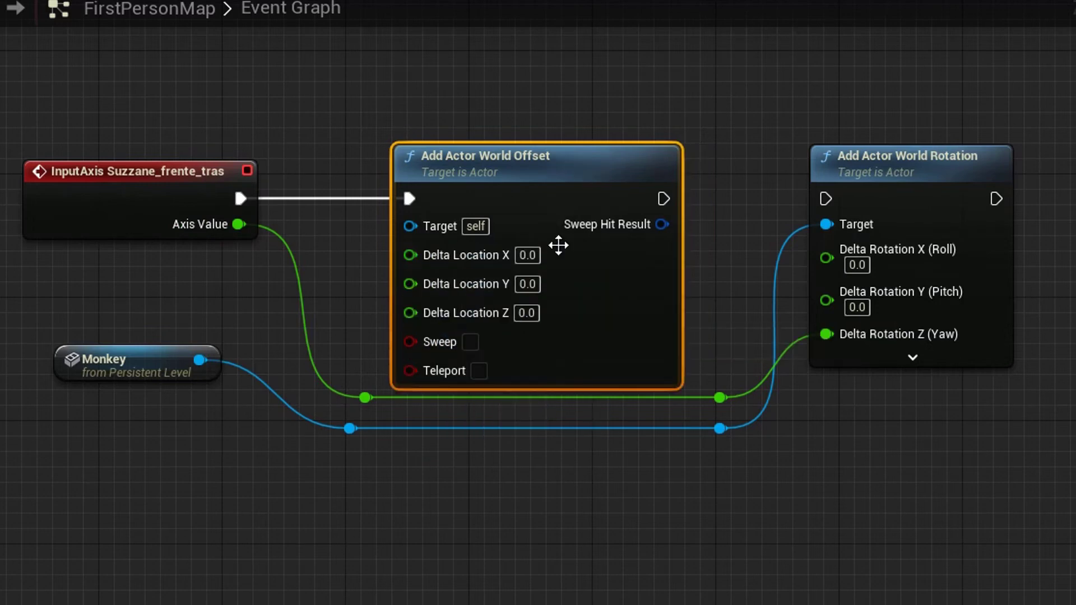
{"action": "left_click", "coordinate": [505, 99]}
{"action": "left_click_drag", "start_coordinate": [240, 225], "coordinate": [414, 289]}
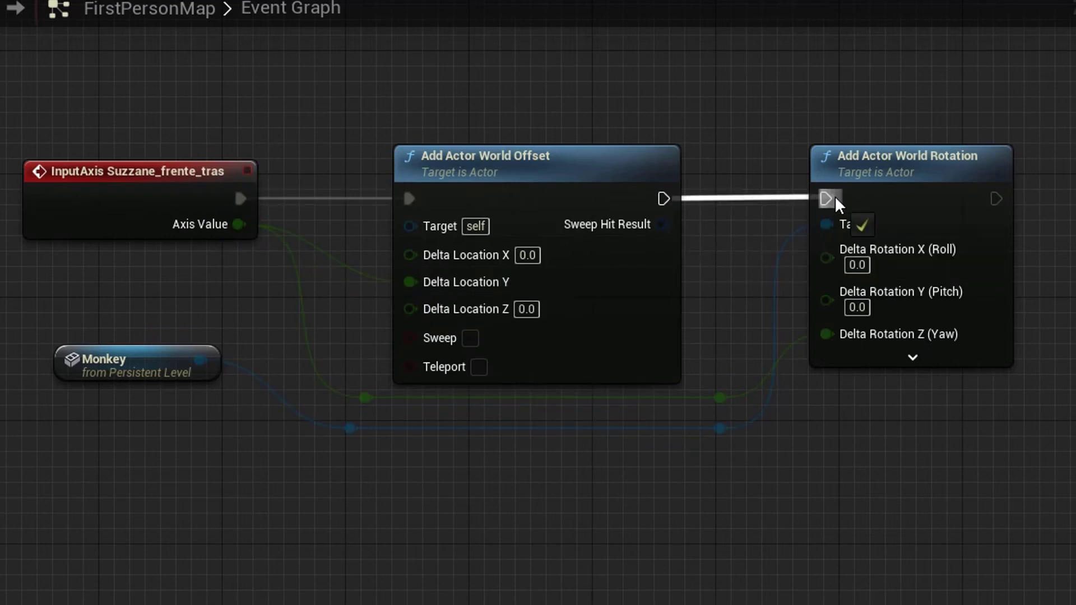
{"action": "left_click_drag", "start_coordinate": [664, 198], "coordinate": [827, 198]}
{"action": "left_click_drag", "start_coordinate": [200, 360], "coordinate": [409, 225]}
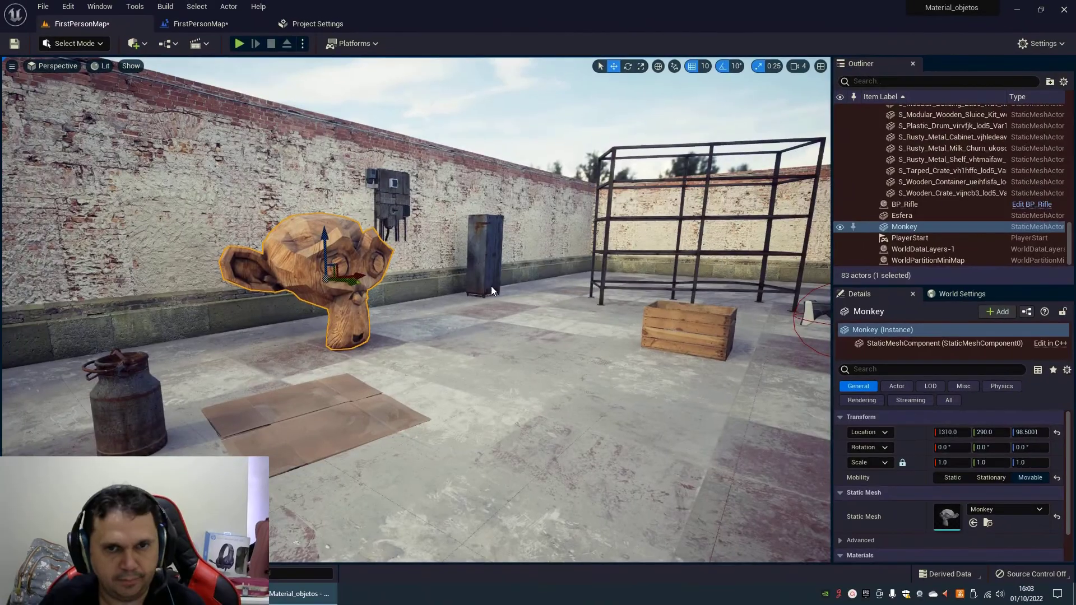
Play-test the level, walking around with WASD to watch the Monkey spin.
{"action": "key", "text": "alt+p"}
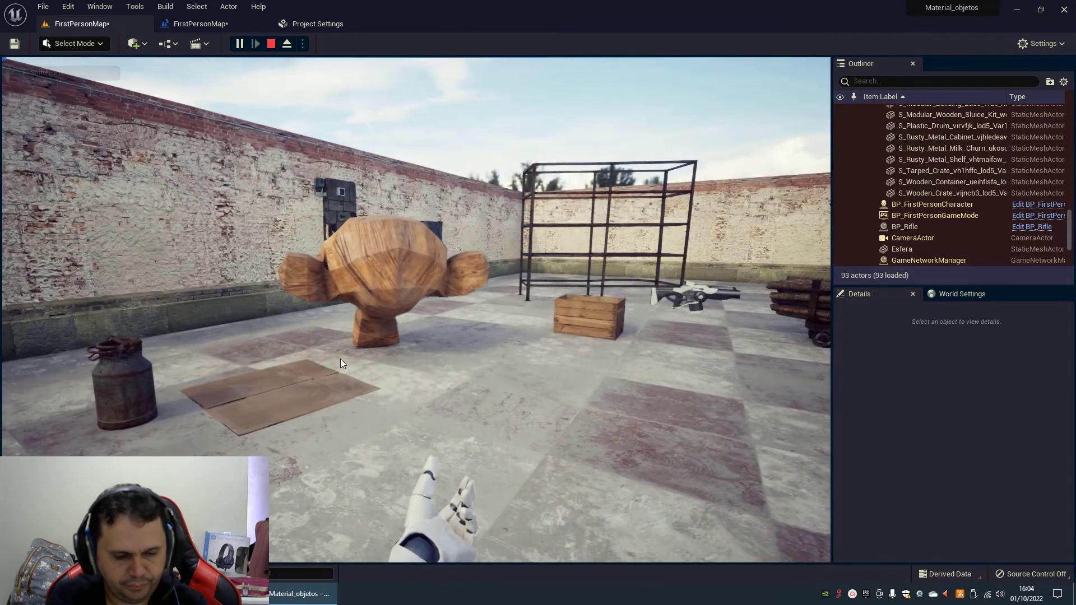
{"action": "key", "text": "w"}
{"action": "key", "text": "s"}
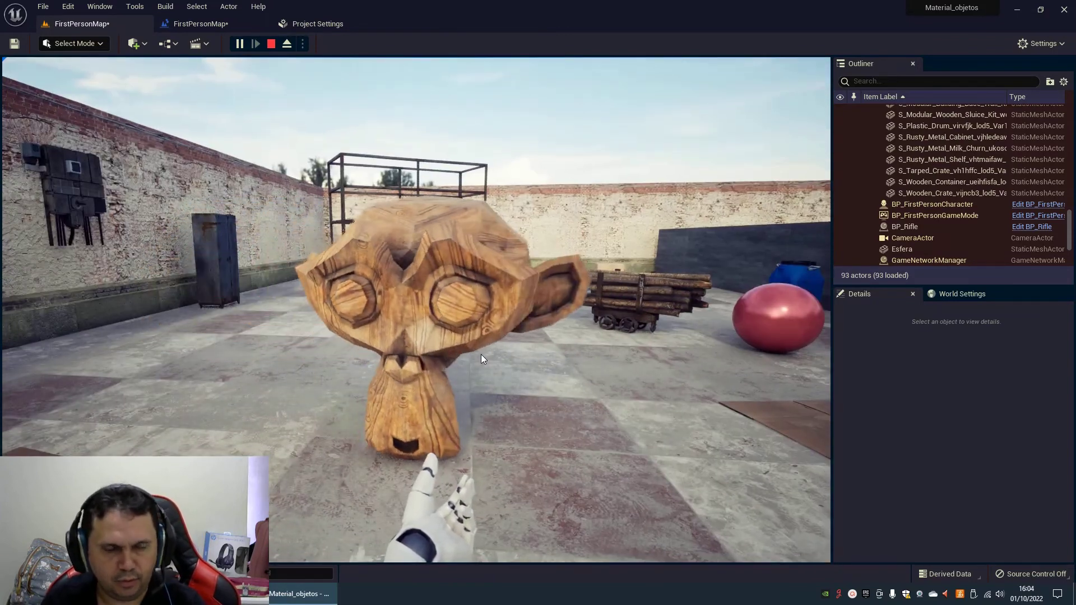
{"action": "key", "text": "a"}
{"action": "key", "text": "d"}
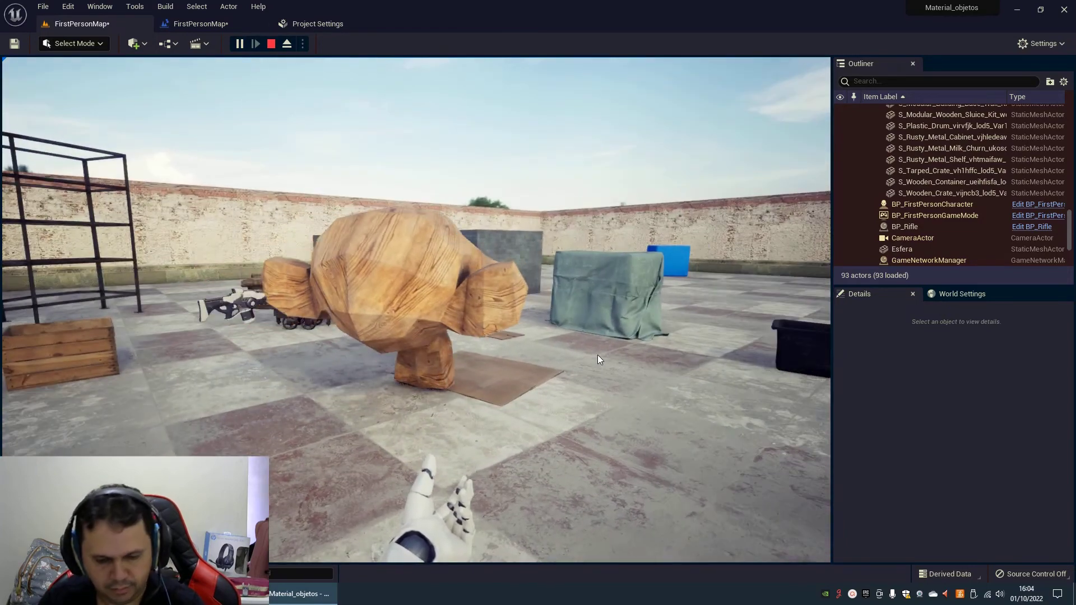
{"action": "key", "text": "w"}
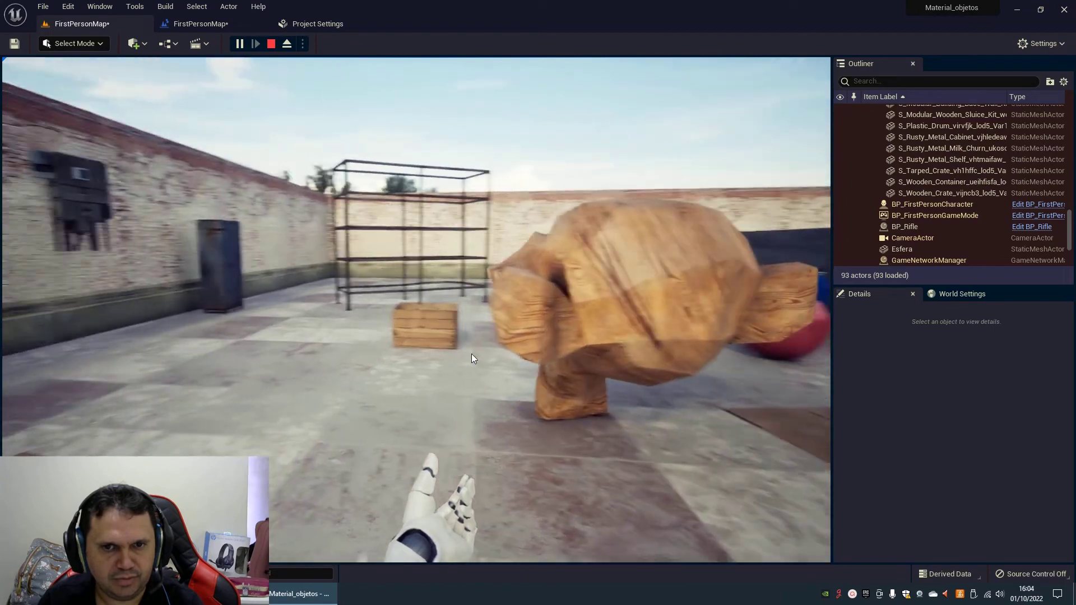
{"action": "mouse_move", "coordinate": [464, 354]}
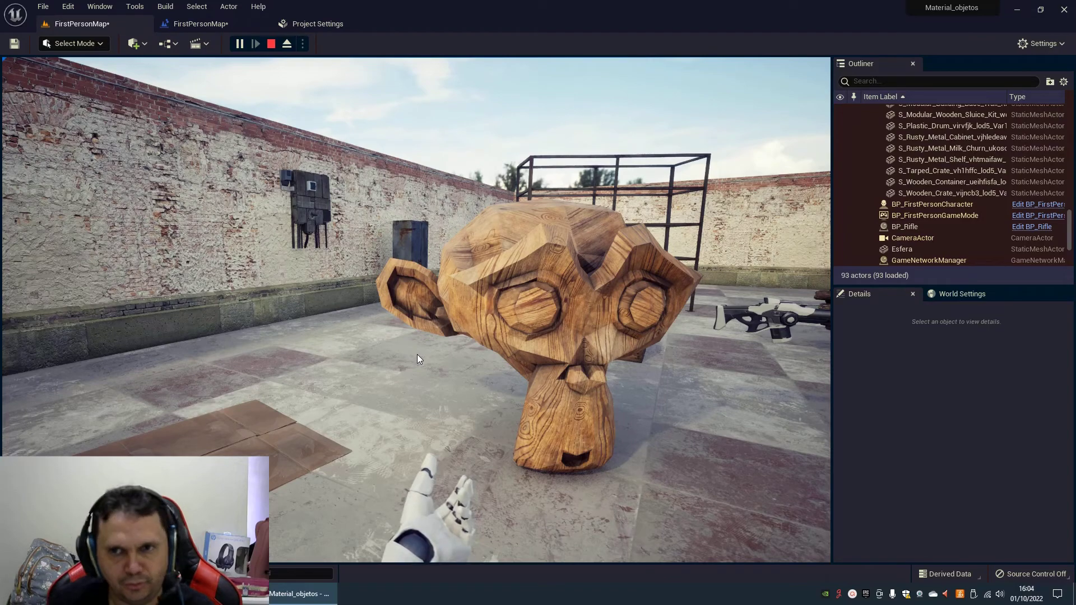
{"action": "key", "text": "Escape"}
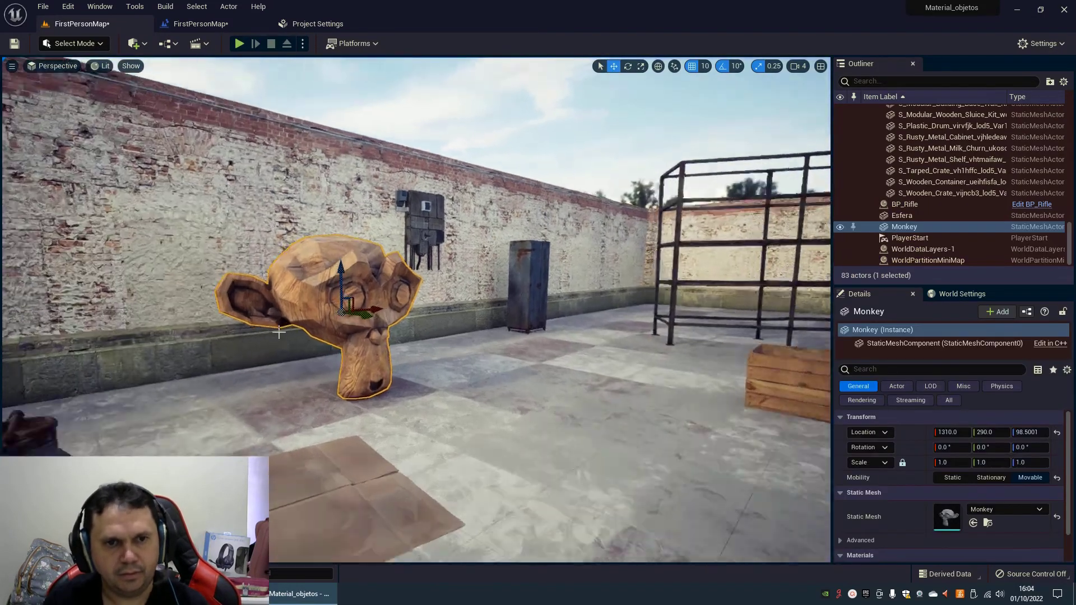
{"action": "left_click_drag", "start_coordinate": [279, 333], "coordinate": [311, 344]}
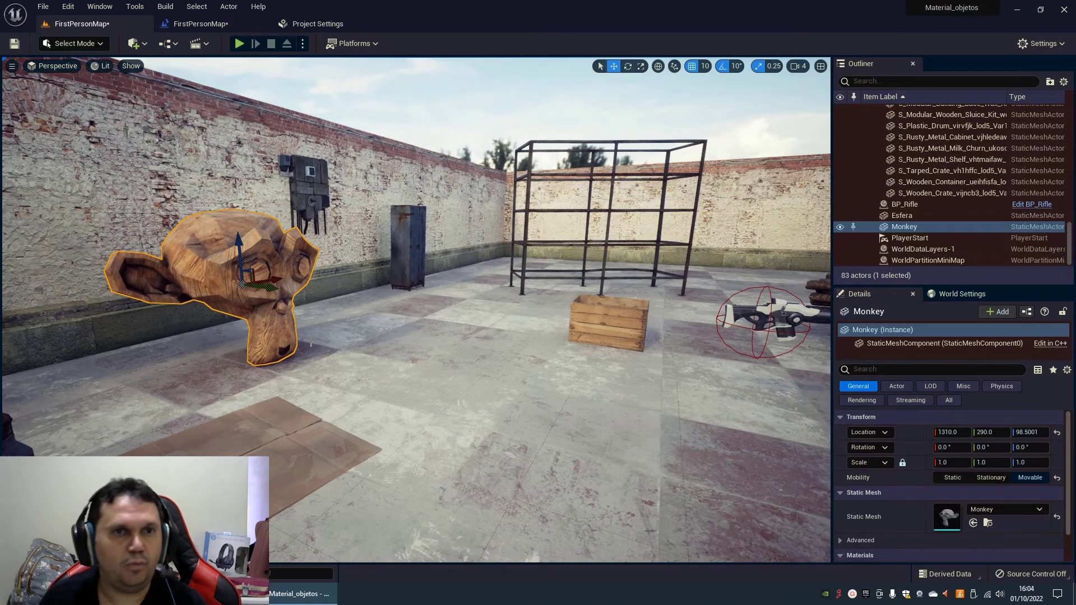
{"action": "left_click_drag", "start_coordinate": [330, 296], "coordinate": [325, 351]}
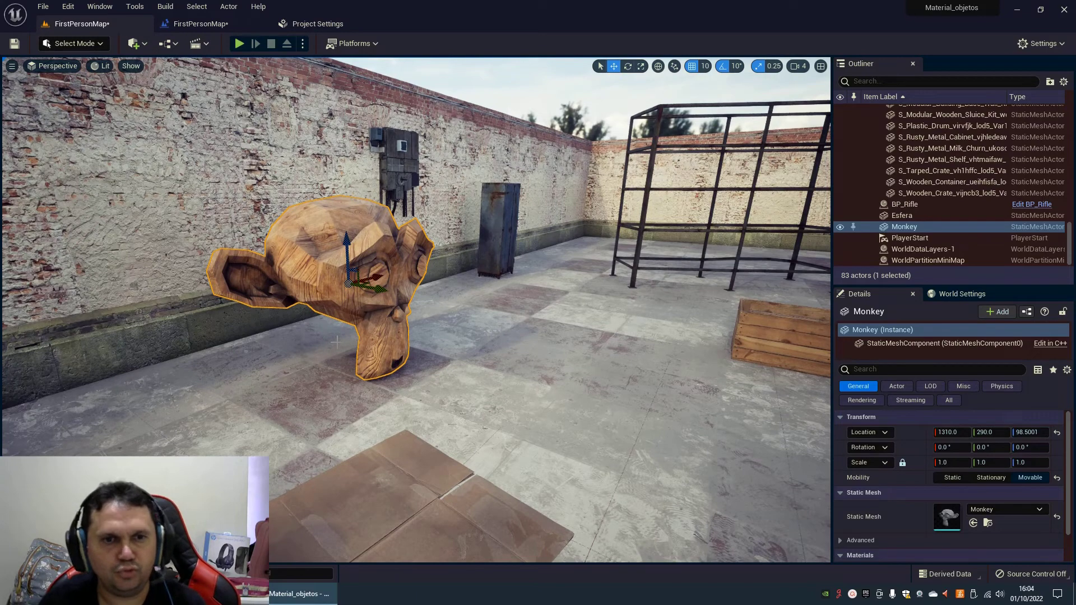
Delete every node in the Level Blueprint's Event Graph.
{"action": "left_click", "coordinate": [210, 25]}
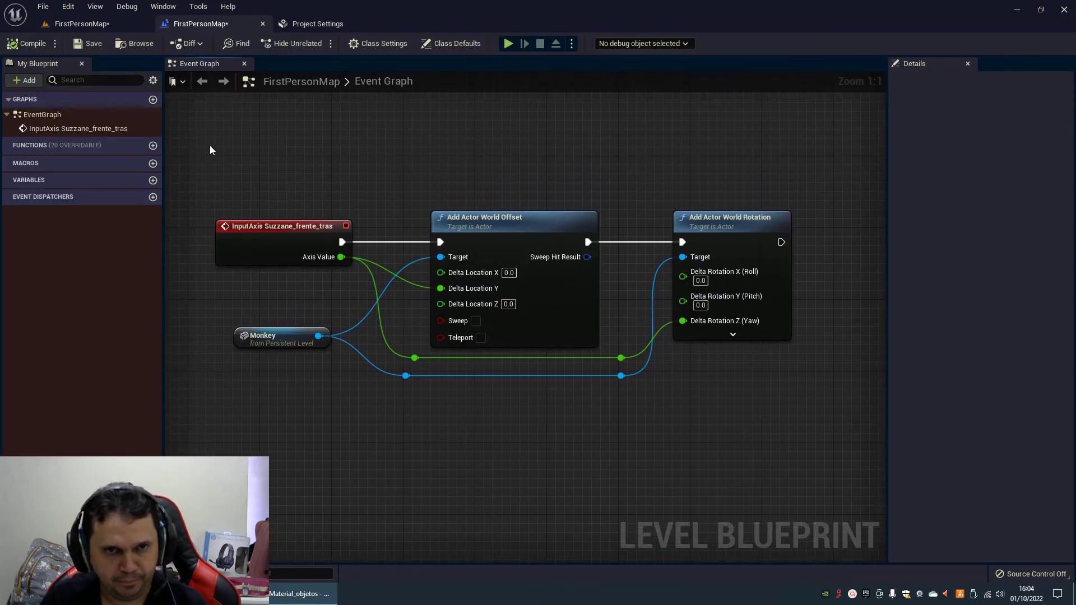
{"action": "left_click_drag", "start_coordinate": [212, 150], "coordinate": [775, 432]}
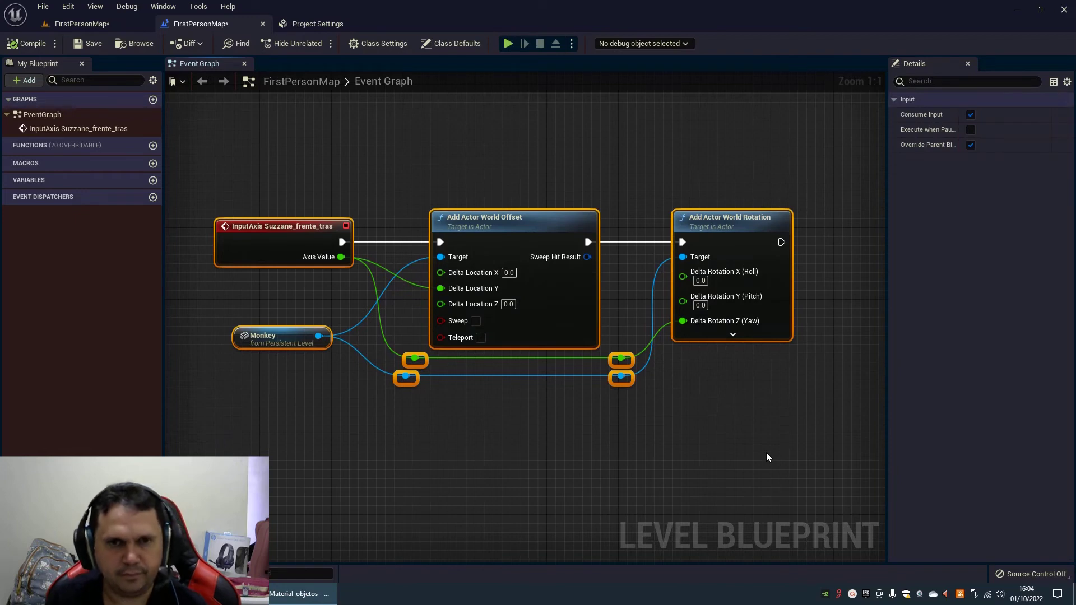
{"action": "key", "text": "Delete"}
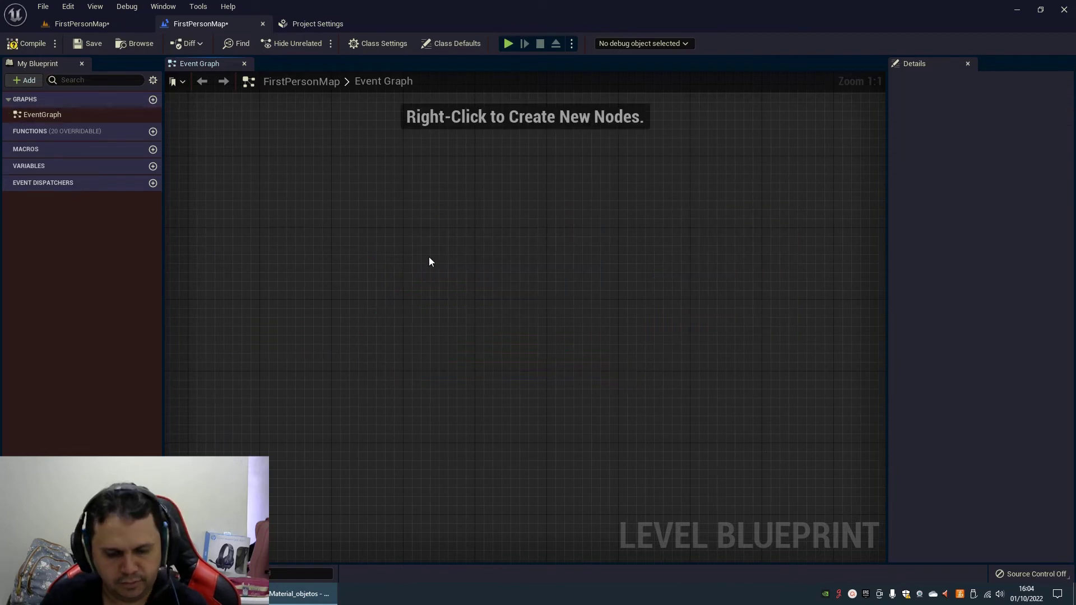
{"action": "right_click", "coordinate": [429, 257]}
{"action": "type", "text": "mouse"}
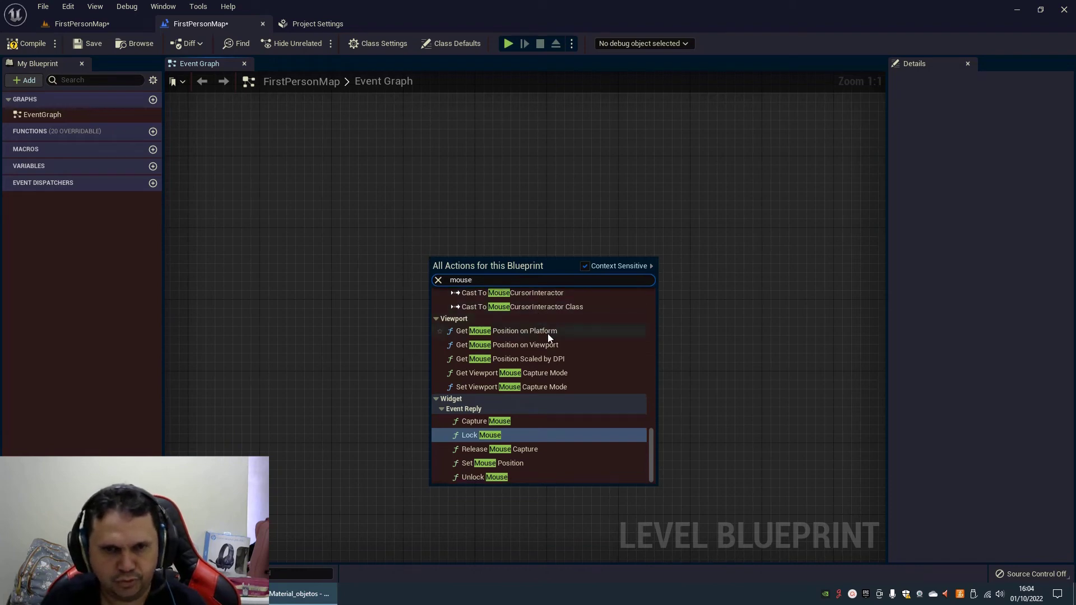
{"action": "scroll", "coordinate": [564, 359], "scroll_direction": "up", "scroll_amount": 3}
{"action": "scroll", "coordinate": [563, 357], "scroll_direction": "up", "scroll_amount": 4}
{"action": "scroll", "coordinate": [586, 372], "scroll_direction": "down", "scroll_amount": 2}
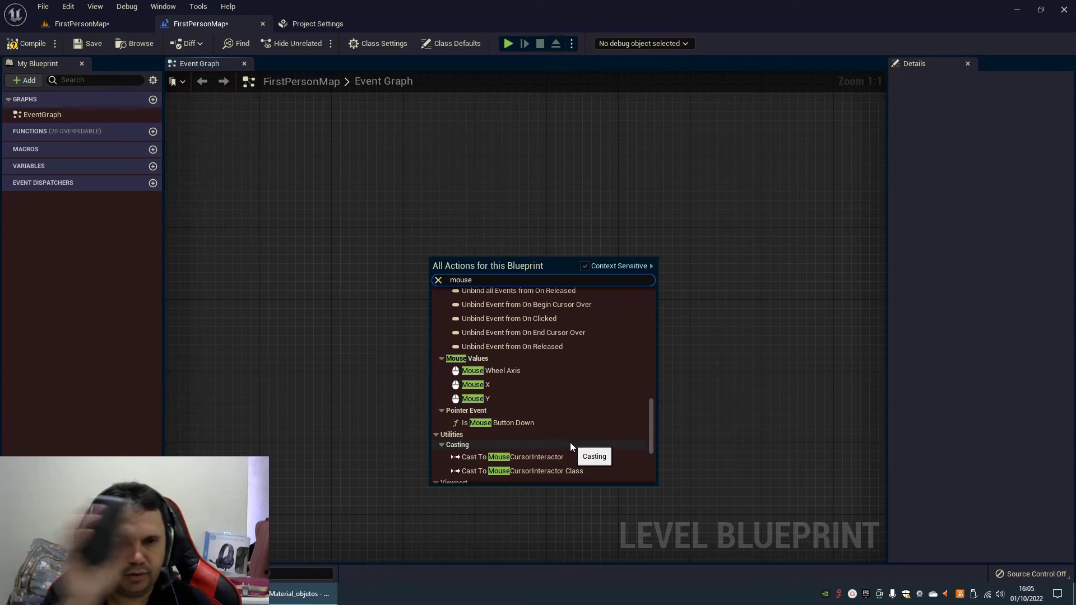
{"action": "left_click", "coordinate": [476, 384]}
{"action": "left_click_drag", "start_coordinate": [465, 263], "coordinate": [429, 281]}
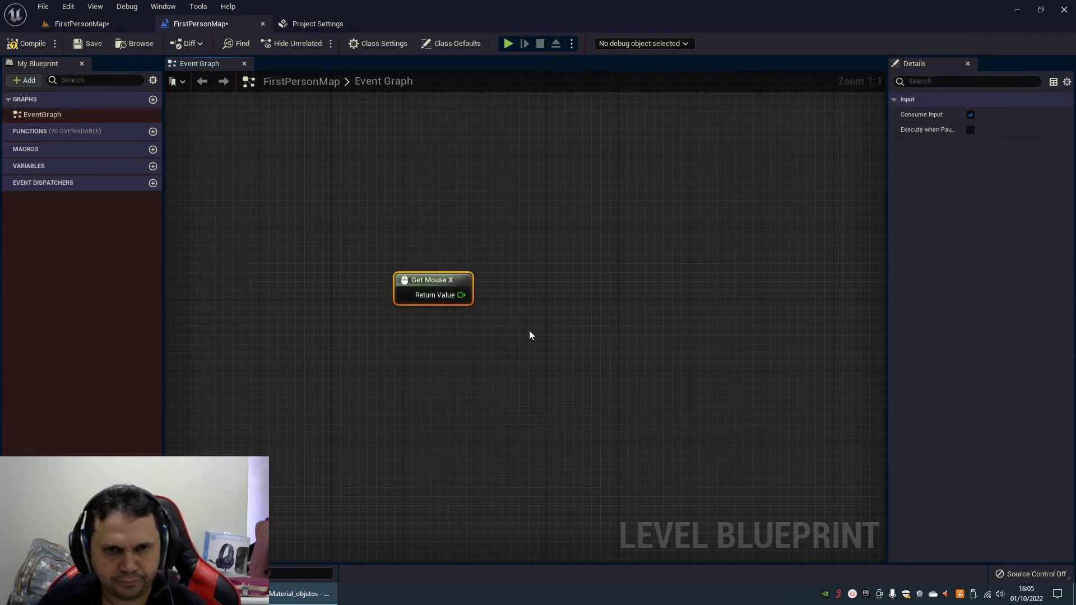
{"action": "key", "text": "Delete"}
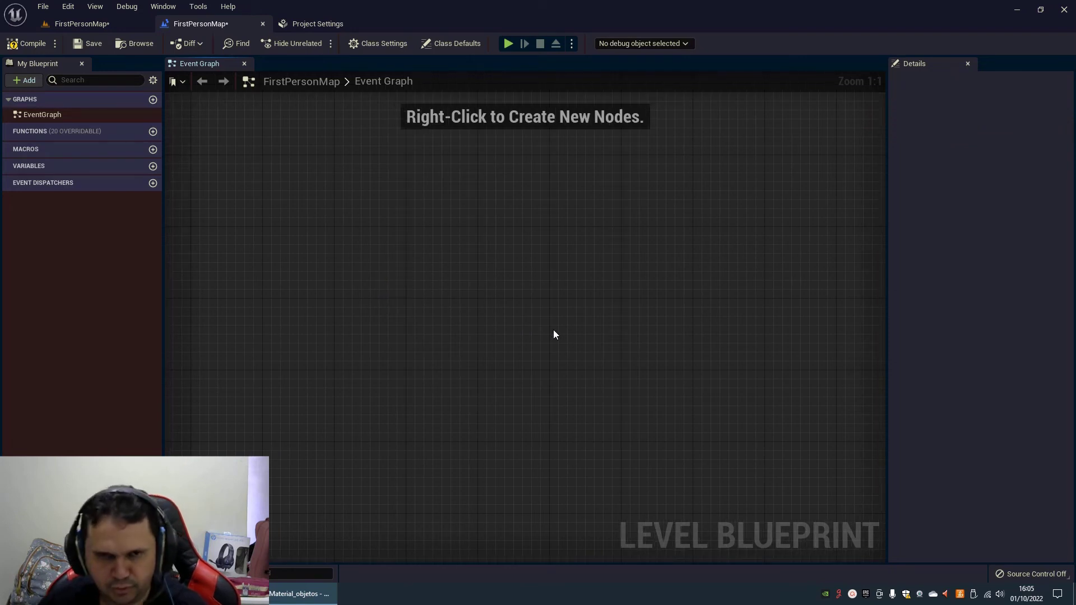
Add a Mouse X input event node to the Event Graph.
{"action": "right_click", "coordinate": [554, 330]}
{"action": "type", "text": "mouy"}
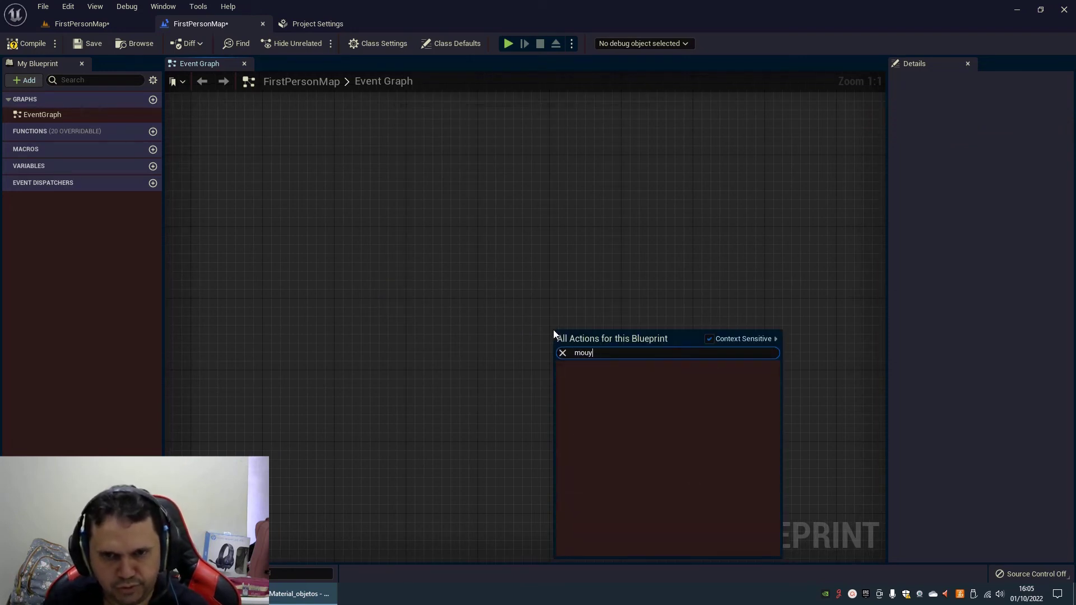
{"action": "key", "text": "BackSpace"}
{"action": "type", "text": "se x"}
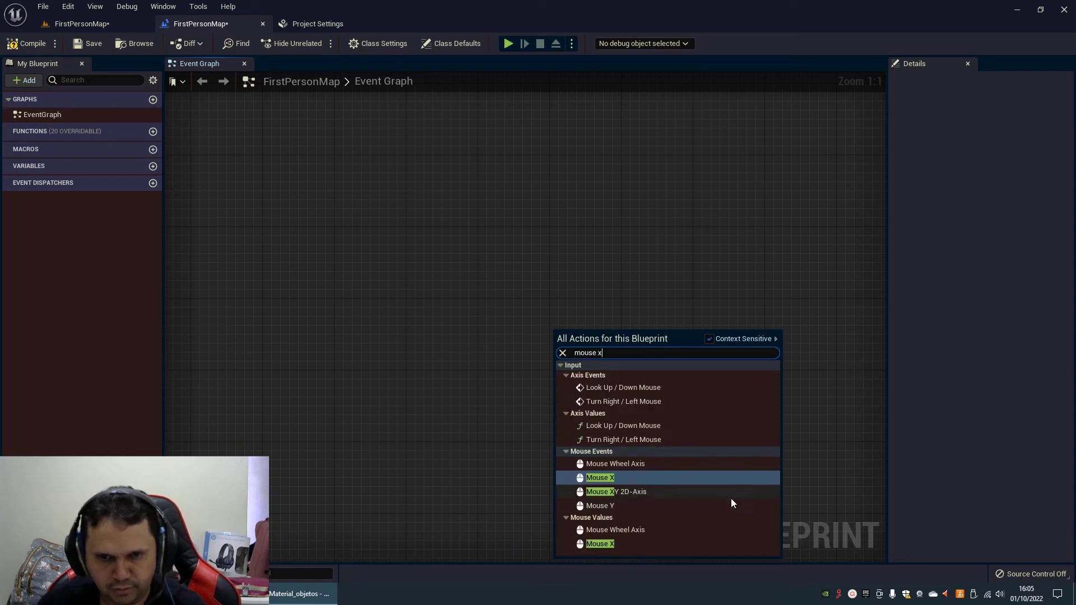
{"action": "left_click", "coordinate": [595, 478]}
{"action": "left_click_drag", "start_coordinate": [577, 330], "coordinate": [372, 268]}
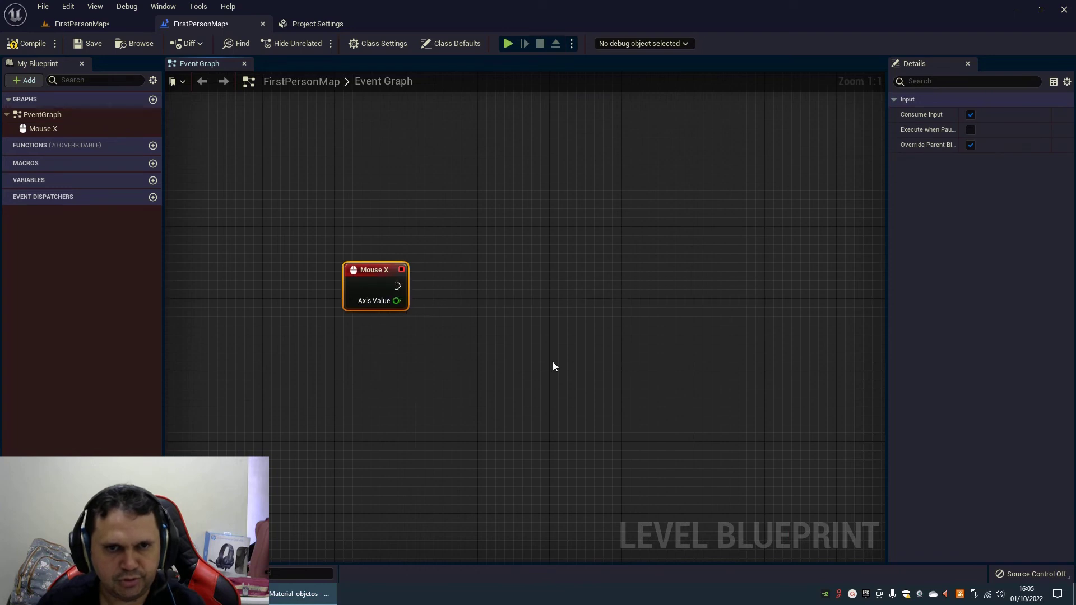
Add an Add Actor World Rotation node targeting Monkey beside the Mouse X event.
{"action": "right_click", "coordinate": [575, 298]}
{"action": "type", "text": "add"}
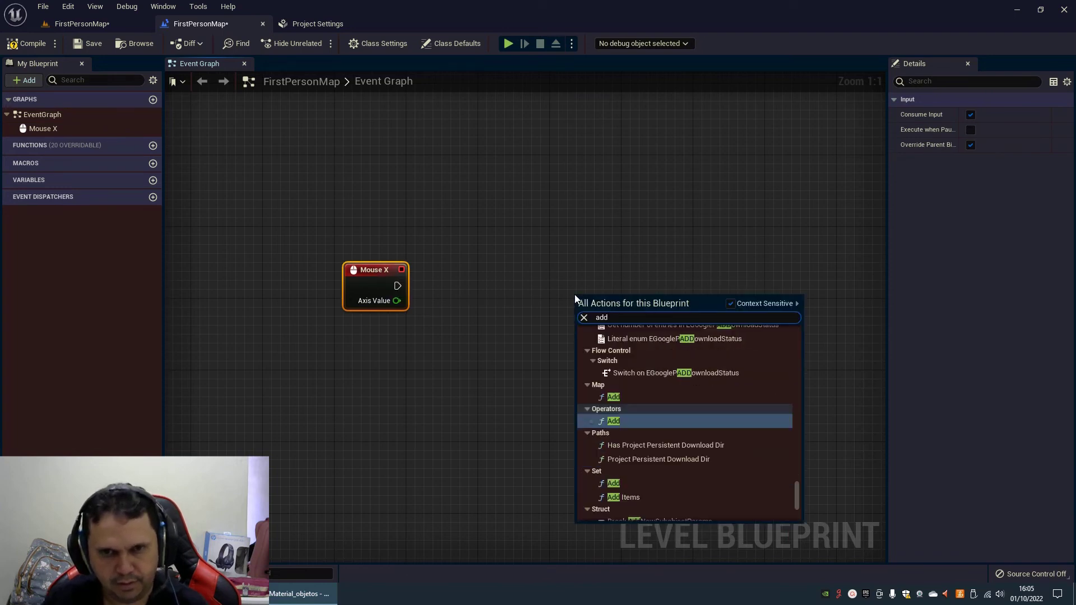
{"action": "type", "text": " actor rota"}
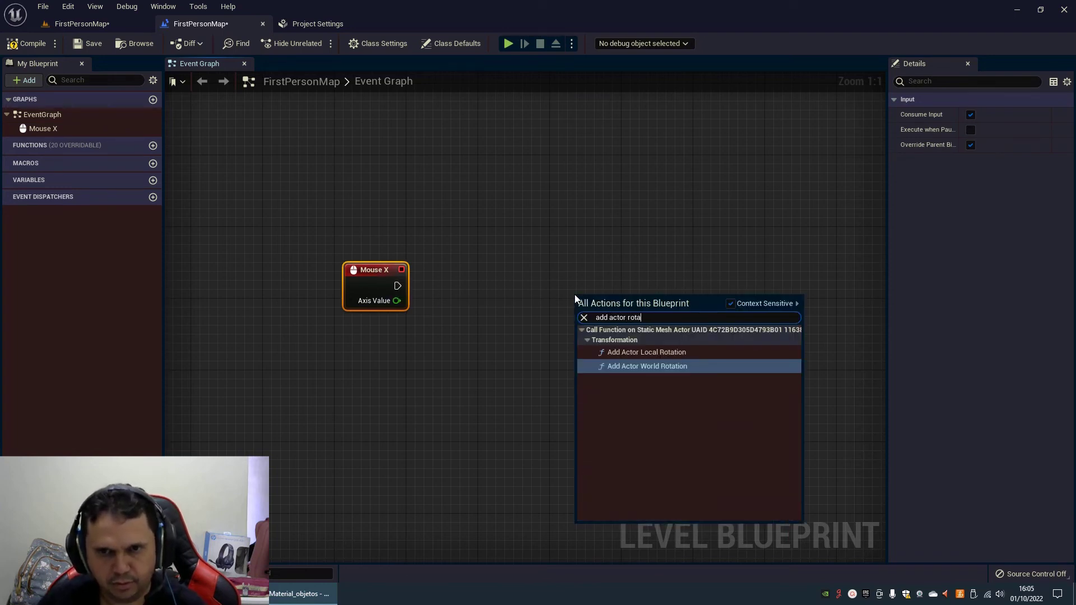
{"action": "left_click", "coordinate": [661, 366]}
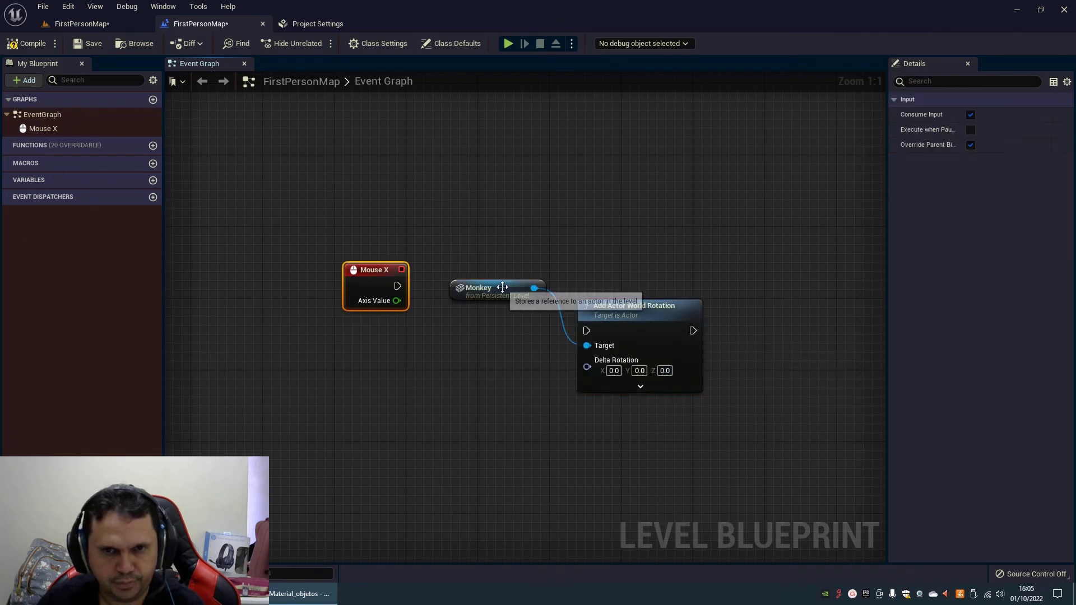
{"action": "left_click", "coordinate": [387, 389]}
{"action": "left_click_drag", "start_coordinate": [388, 390], "coordinate": [380, 408]}
{"action": "left_click_drag", "start_coordinate": [641, 305], "coordinate": [578, 261]}
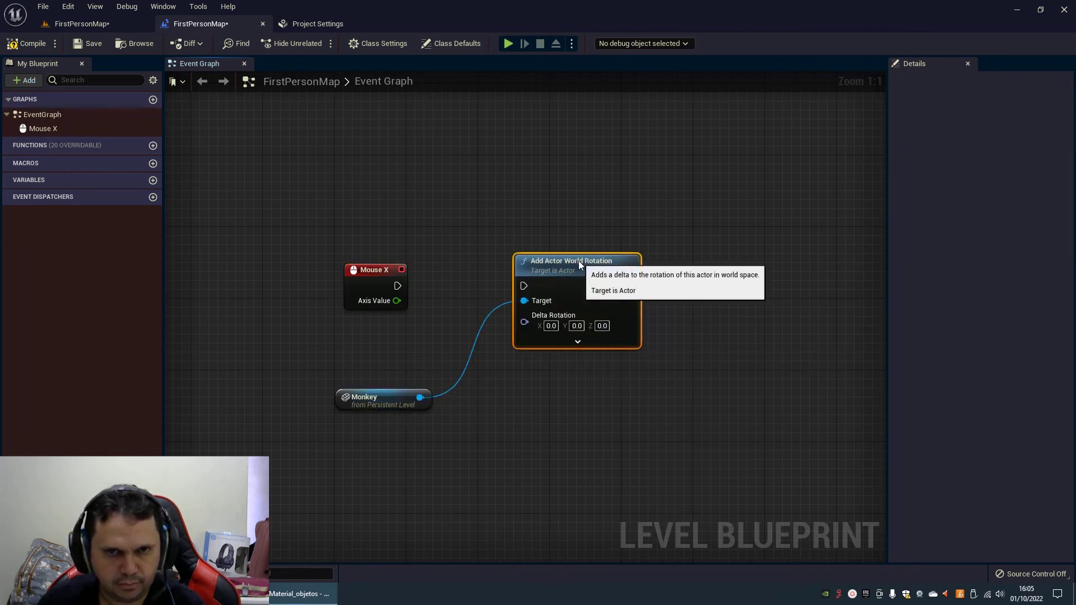
Wire Mouse X's exec to the rotation and its Axis Value into split Delta Rotation Z (Yaw).
{"action": "left_click_drag", "start_coordinate": [457, 286], "coordinate": [530, 287]}
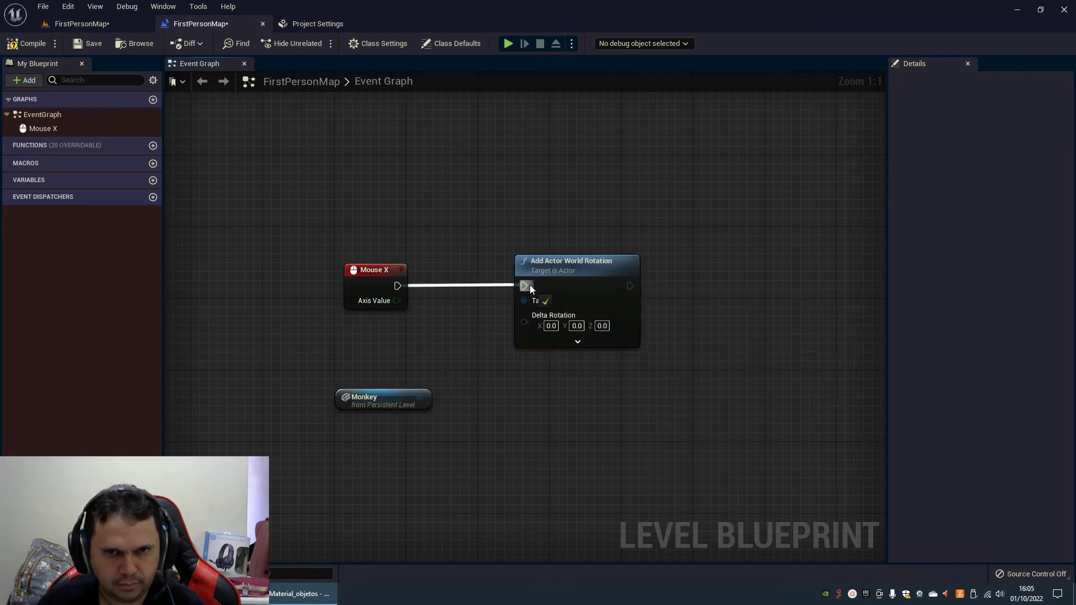
{"action": "right_click", "coordinate": [564, 316]}
{"action": "left_click", "coordinate": [589, 348]}
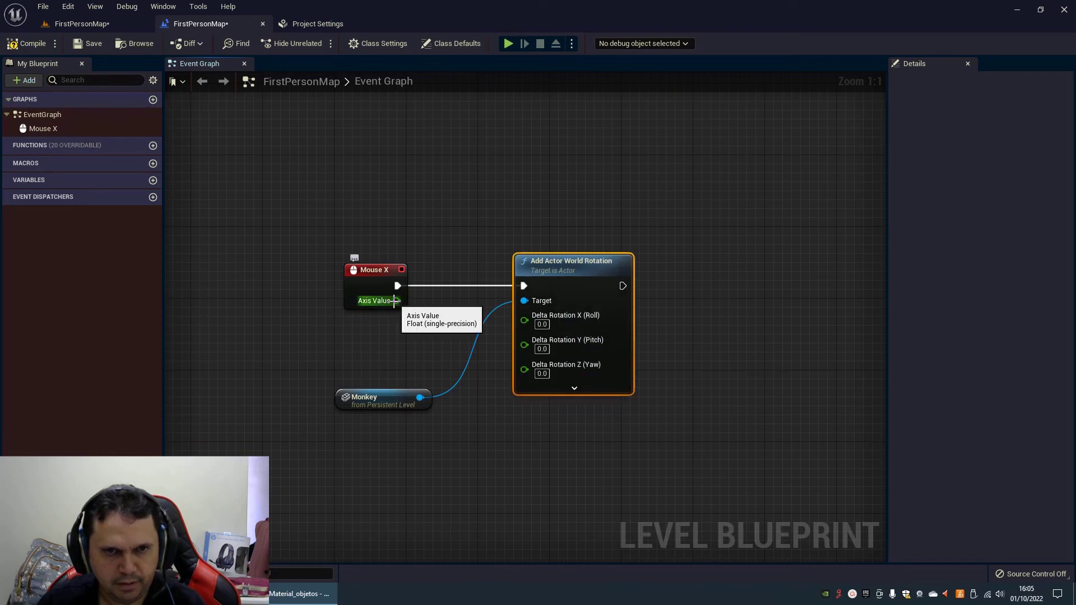
{"action": "left_click_drag", "start_coordinate": [395, 301], "coordinate": [447, 308]}
{"action": "left_click_drag", "start_coordinate": [511, 372], "coordinate": [524, 369]}
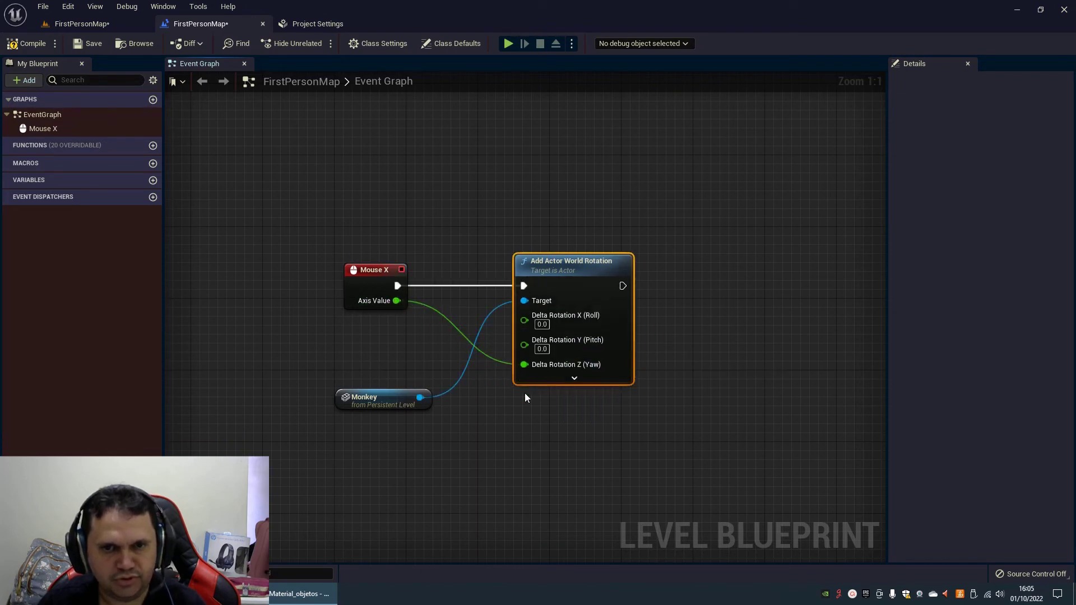
{"action": "left_click", "coordinate": [82, 24]}
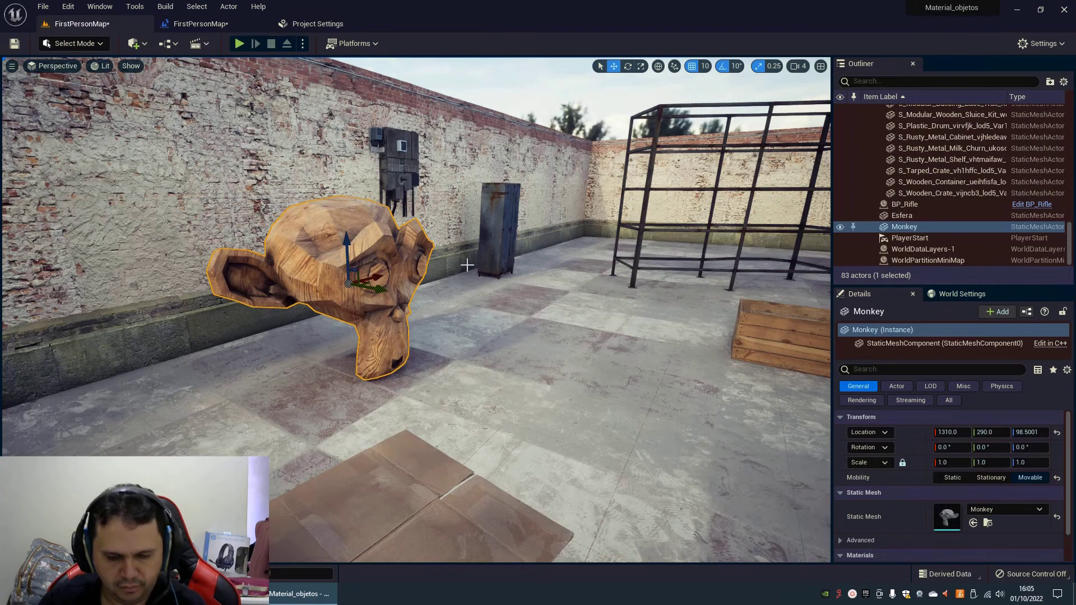
Run a brief play test, then frame the view on the Monkey.
{"action": "key", "text": "alt+p"}
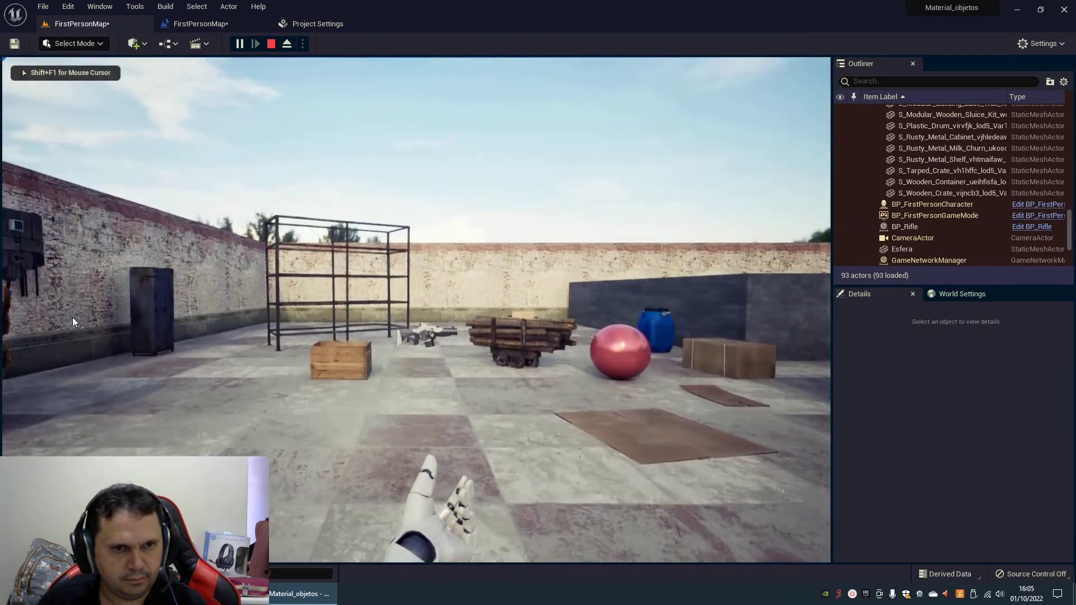
{"action": "key", "text": "Escape"}
{"action": "key", "text": "f"}
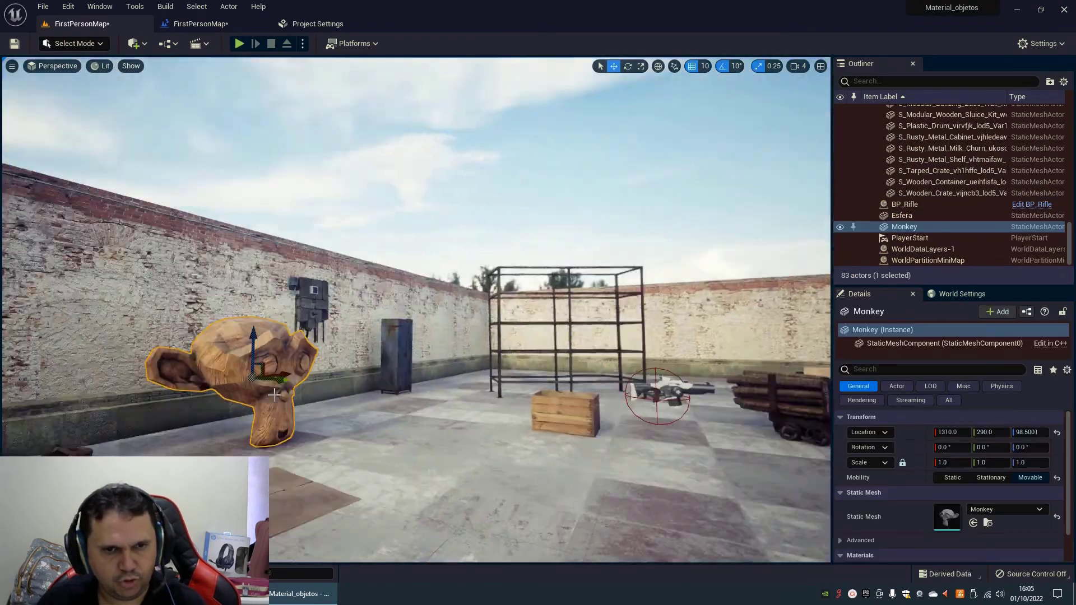
{"action": "scroll", "coordinate": [437, 413], "scroll_direction": "down", "scroll_amount": 10}
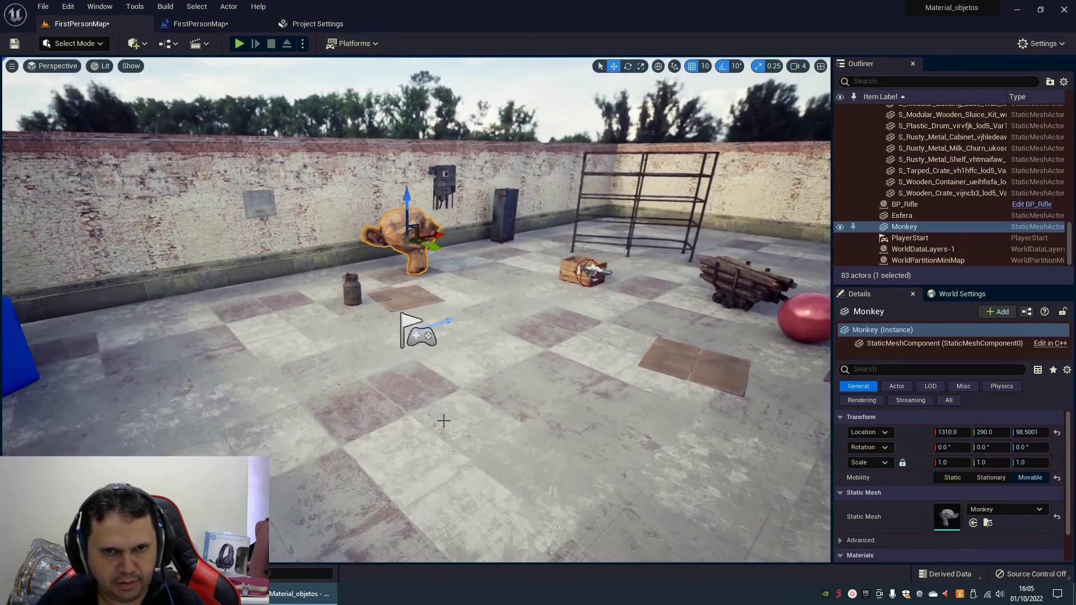
{"action": "left_click_drag", "start_coordinate": [443, 420], "coordinate": [426, 392]}
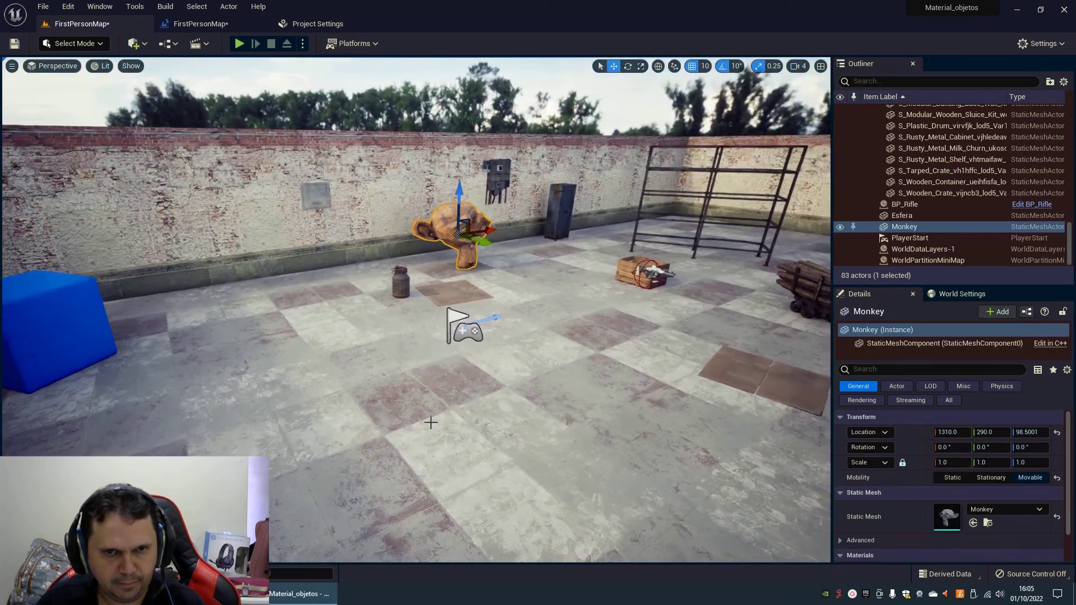
Move the PlayerStart next to the Monkey and play-test the level again.
{"action": "left_click", "coordinate": [476, 331]}
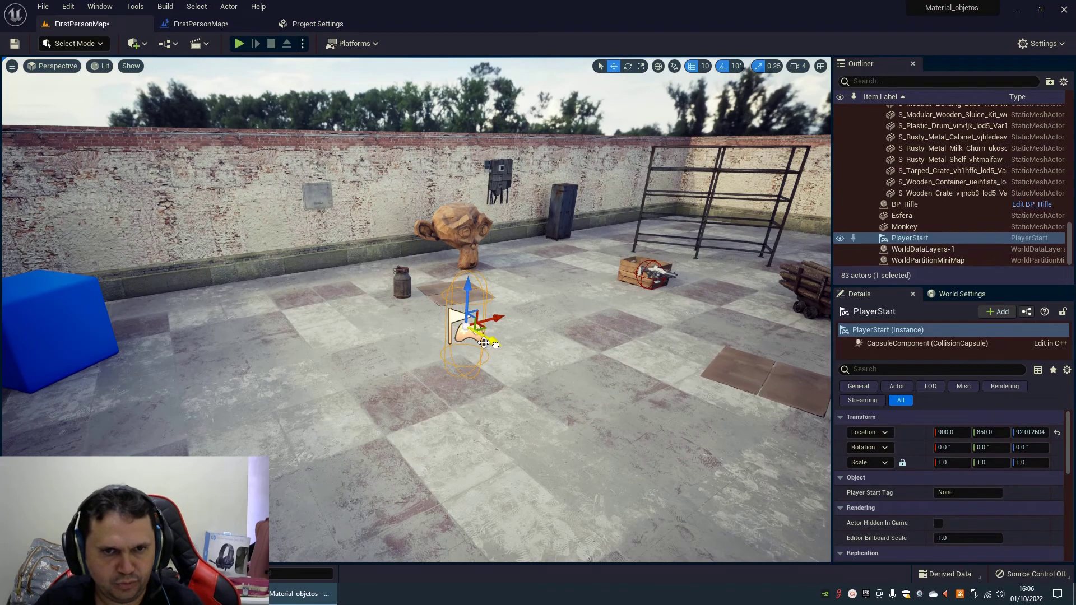
{"action": "mouse_move", "coordinate": [483, 343]}
{"action": "left_mouse_down"}
{"action": "mouse_move", "coordinate": [375, 311]}
{"action": "mouse_move", "coordinate": [337, 281]}
{"action": "mouse_move", "coordinate": [367, 321]}
{"action": "left_mouse_up"}
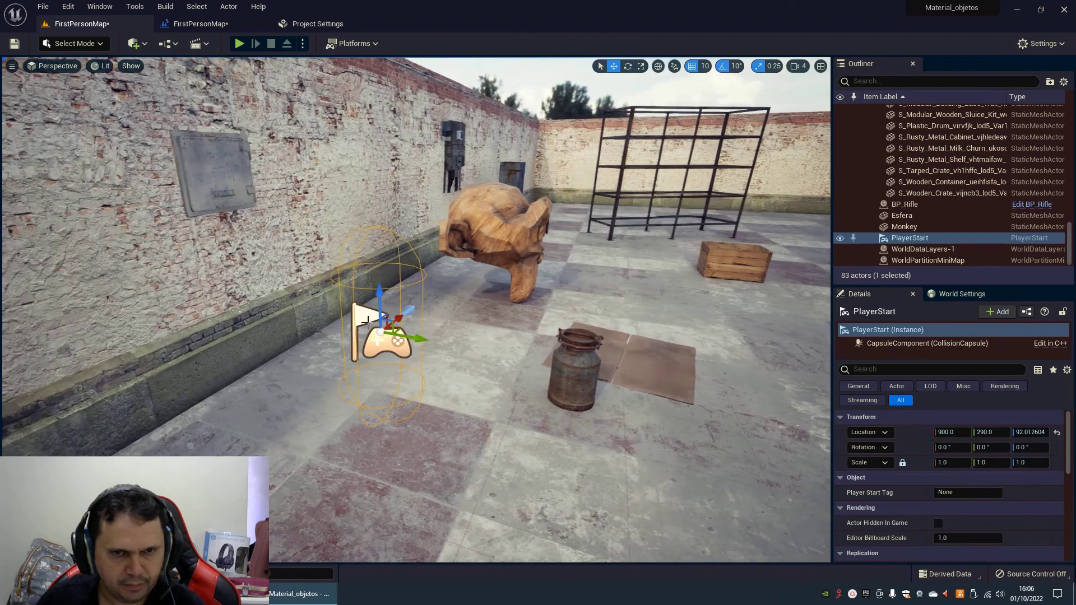
{"action": "key", "text": "alt+p"}
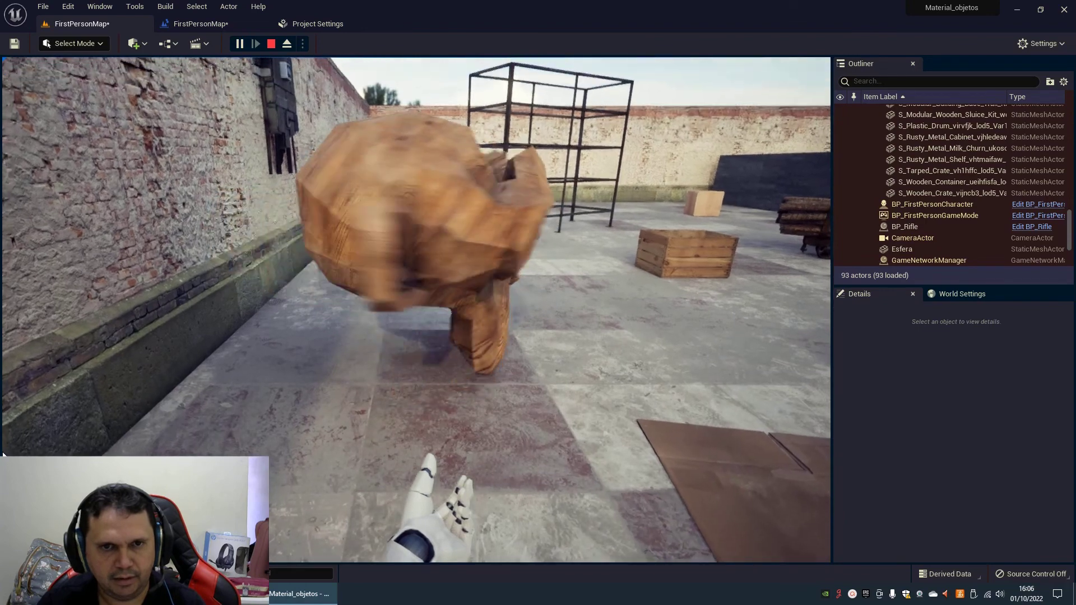
{"action": "key", "text": "Escape"}
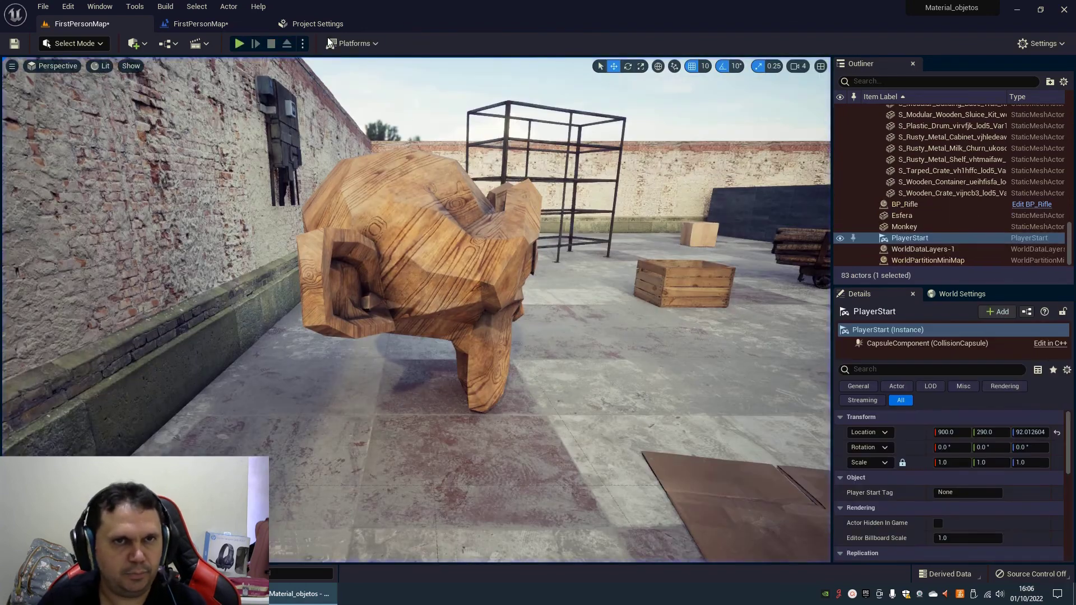
{"action": "left_click", "coordinate": [322, 23]}
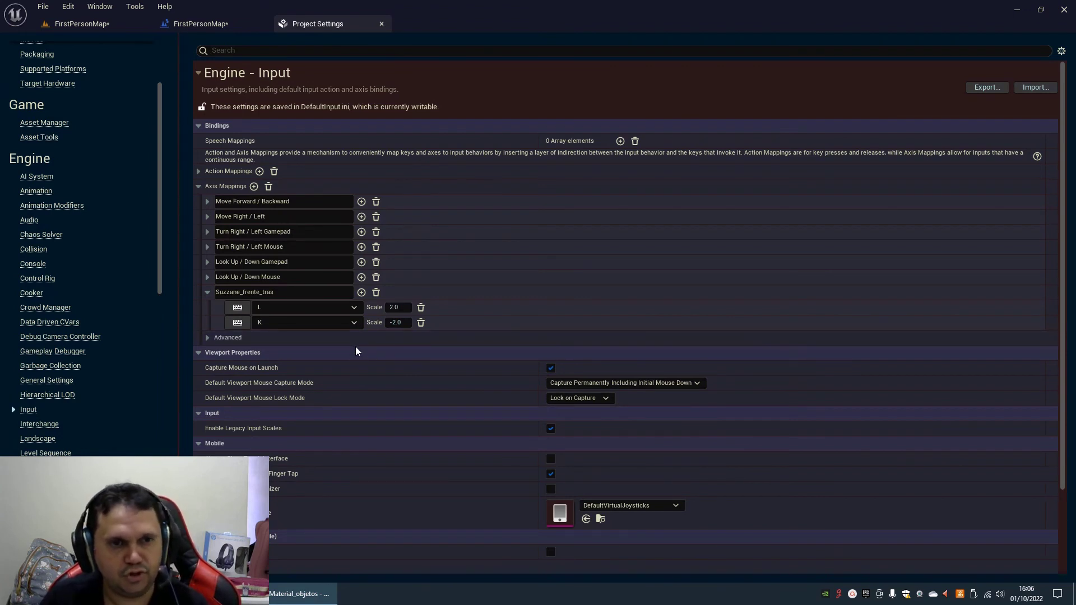
Add a Mouse_teste axis mapping bound to Mouse X at scale 1.0.
{"action": "left_click", "coordinate": [253, 186]}
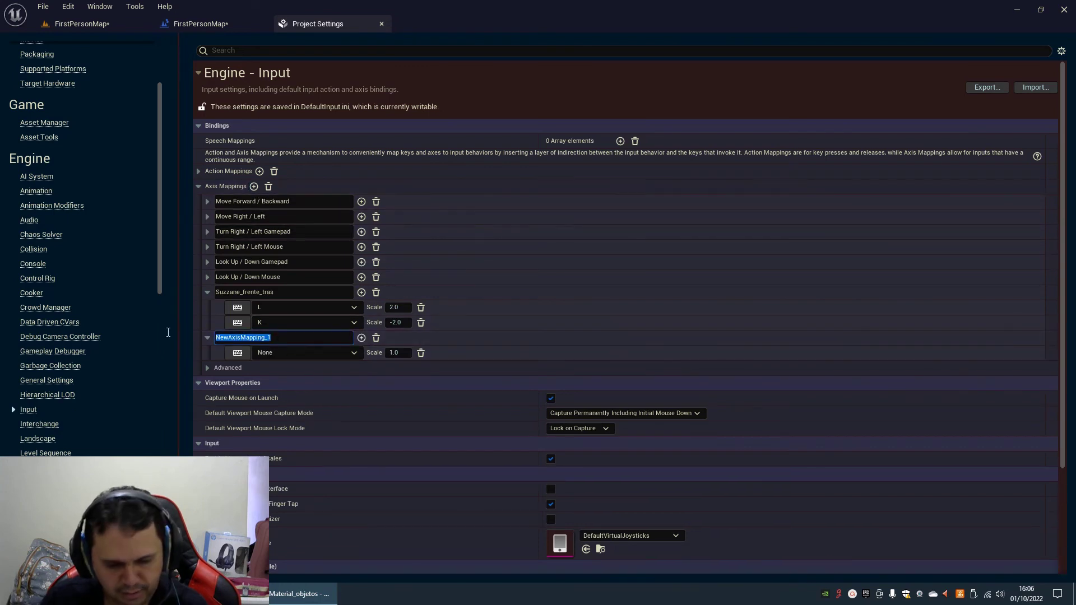
{"action": "type", "text": "Mouse_te"}
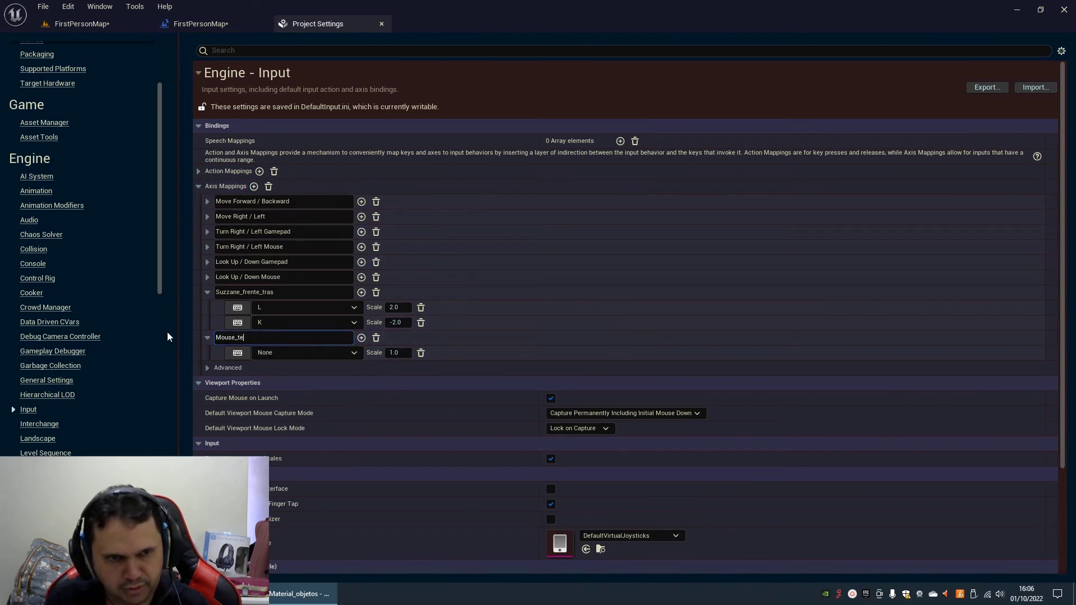
{"action": "type", "text": "ste"}
{"action": "key", "text": "Return"}
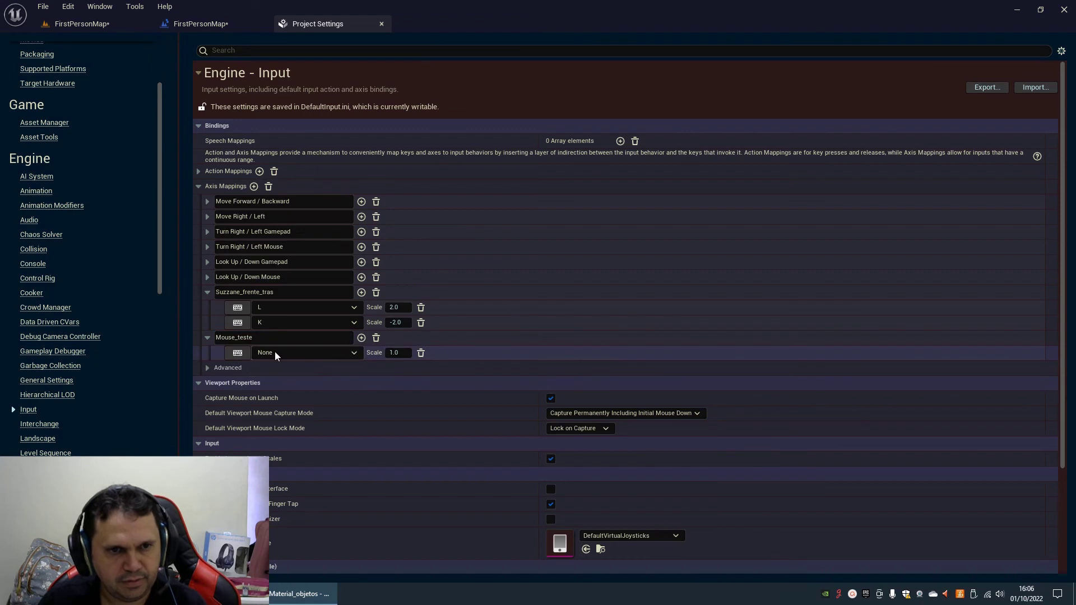
{"action": "left_click", "coordinate": [278, 353]}
{"action": "left_click", "coordinate": [259, 144]}
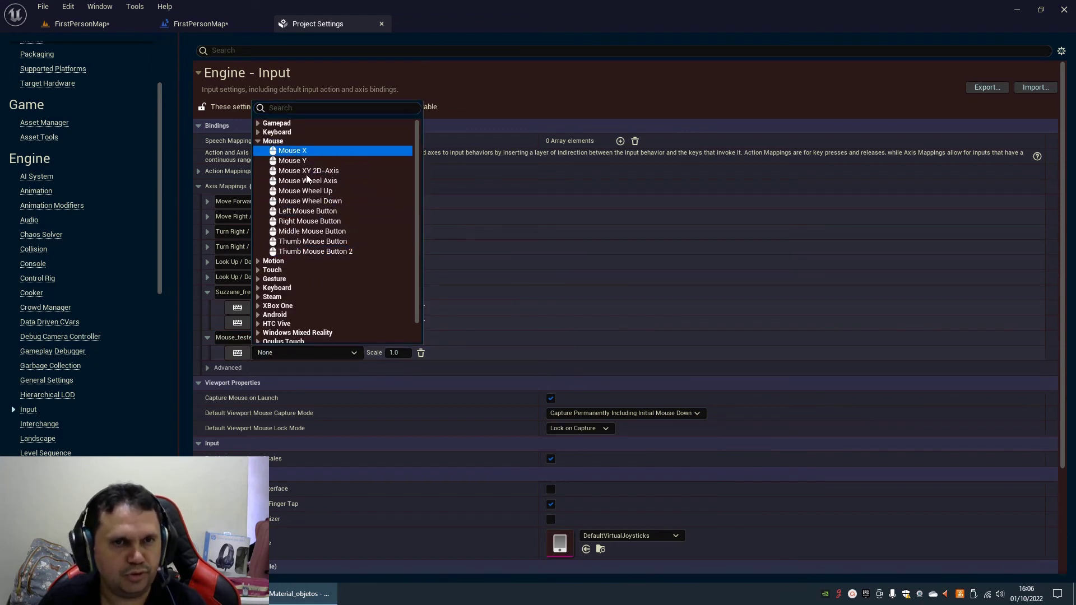
{"action": "left_click", "coordinate": [293, 151]}
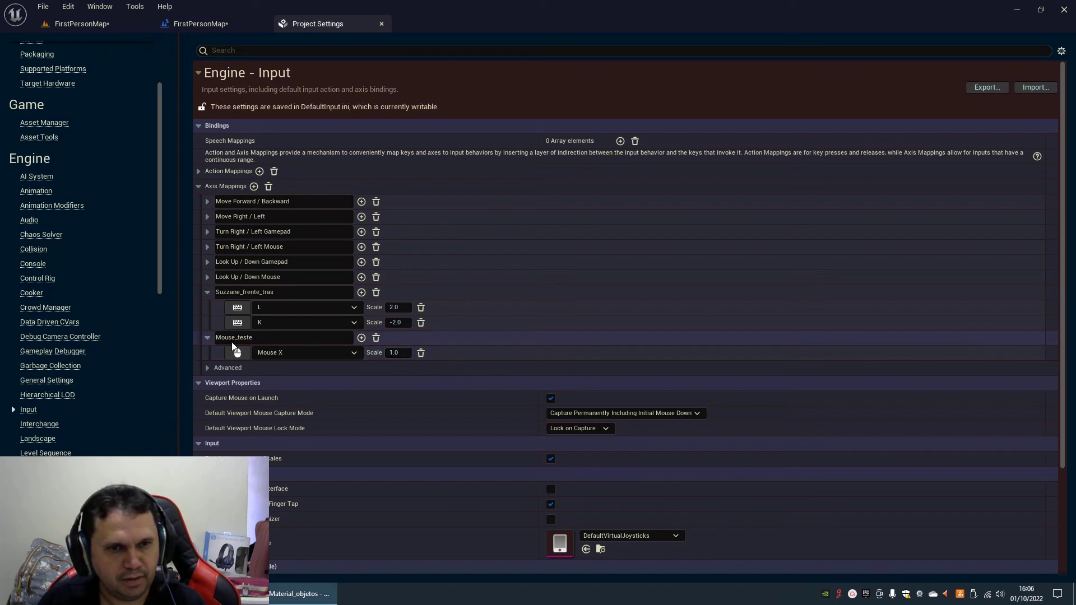
{"action": "left_click", "coordinate": [200, 23]}
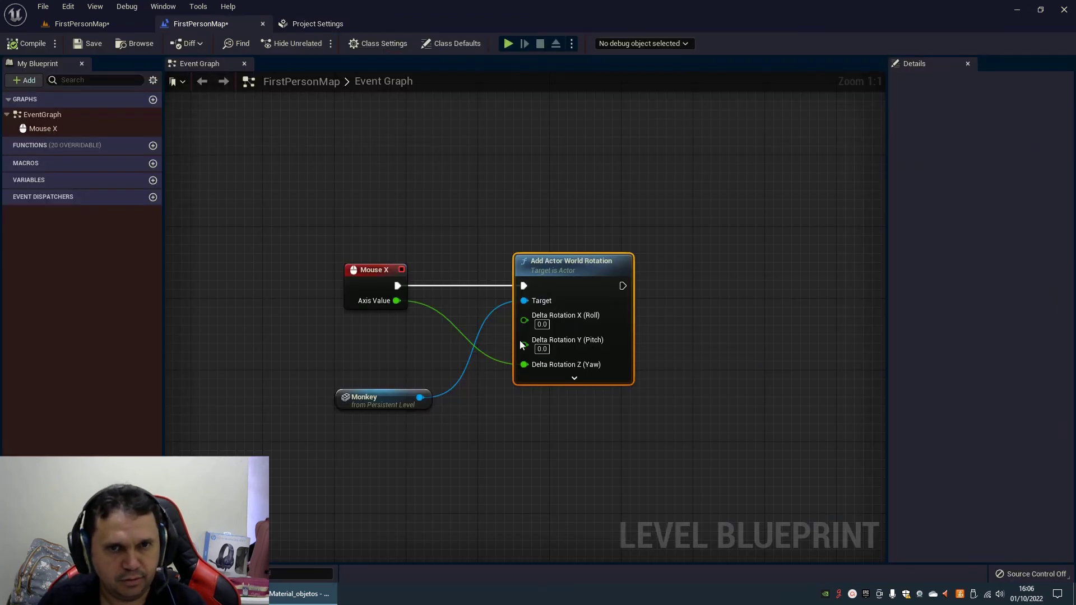
Swap the Mouse X event for InputAxis Mouse_teste, wiring its exec and Axis Value into rotation Yaw.
{"action": "right_click", "coordinate": [426, 162]}
{"action": "type", "text": "mouse"}
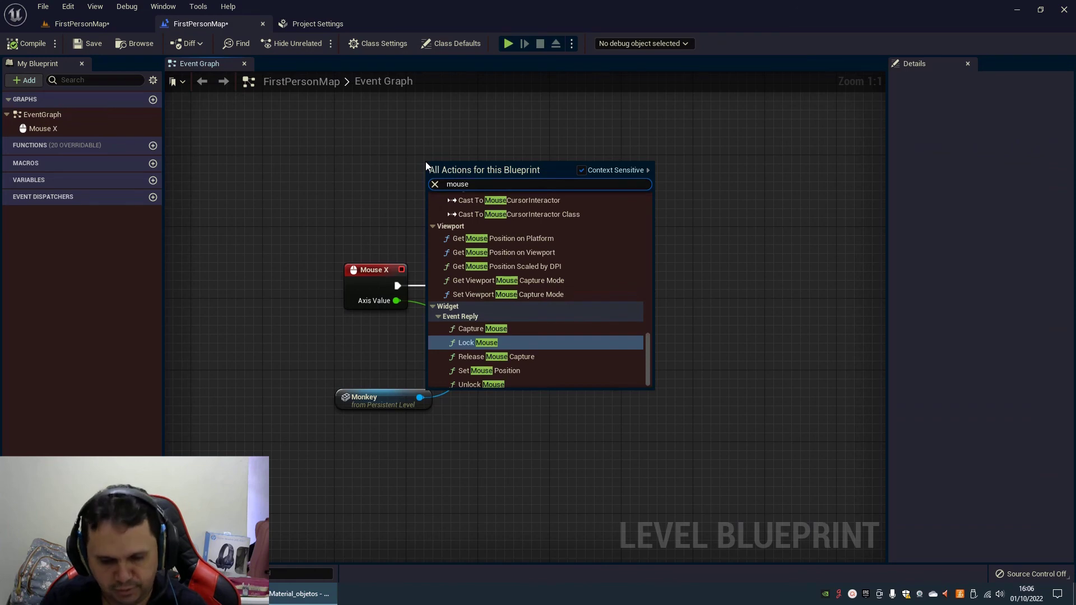
{"action": "type", "text": "_teste"}
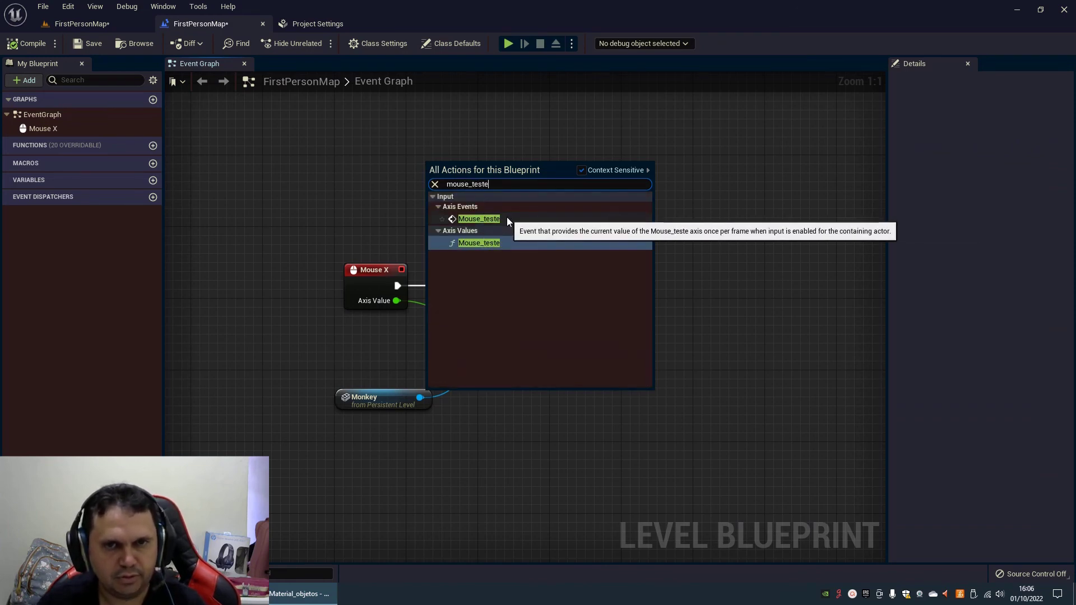
{"action": "left_click", "coordinate": [479, 219]}
{"action": "mouse_move", "coordinate": [464, 174]}
{"action": "left_mouse_down"}
{"action": "mouse_move", "coordinate": [376, 190]}
{"action": "mouse_move", "coordinate": [339, 286]}
{"action": "mouse_move", "coordinate": [523, 286]}
{"action": "left_mouse_up"}
{"action": "left_click", "coordinate": [374, 271]}
{"action": "key", "text": "Delete"}
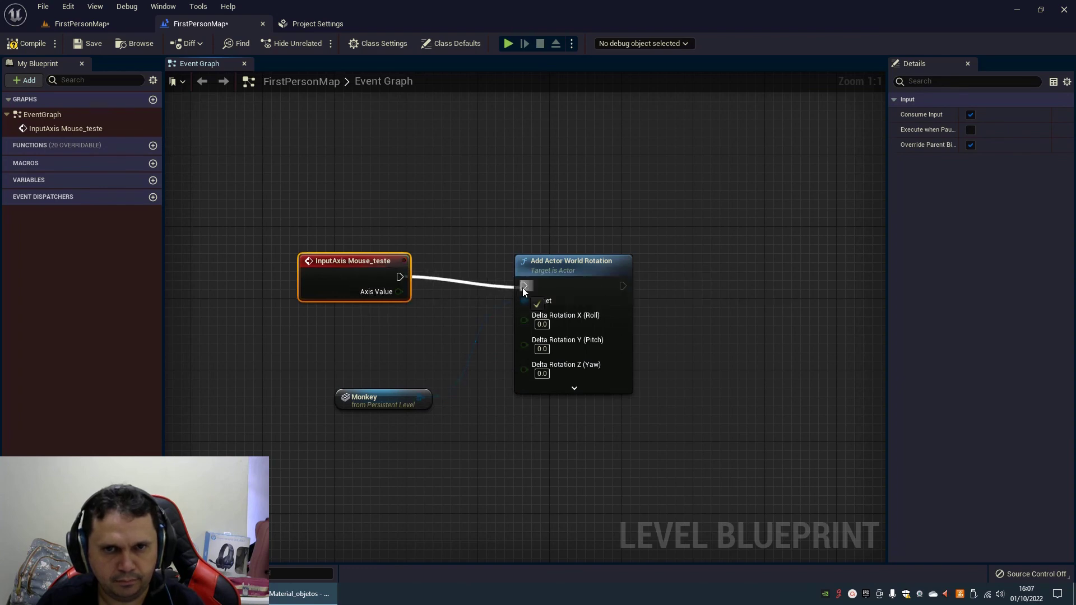
{"action": "left_click_drag", "start_coordinate": [398, 292], "coordinate": [524, 365]}
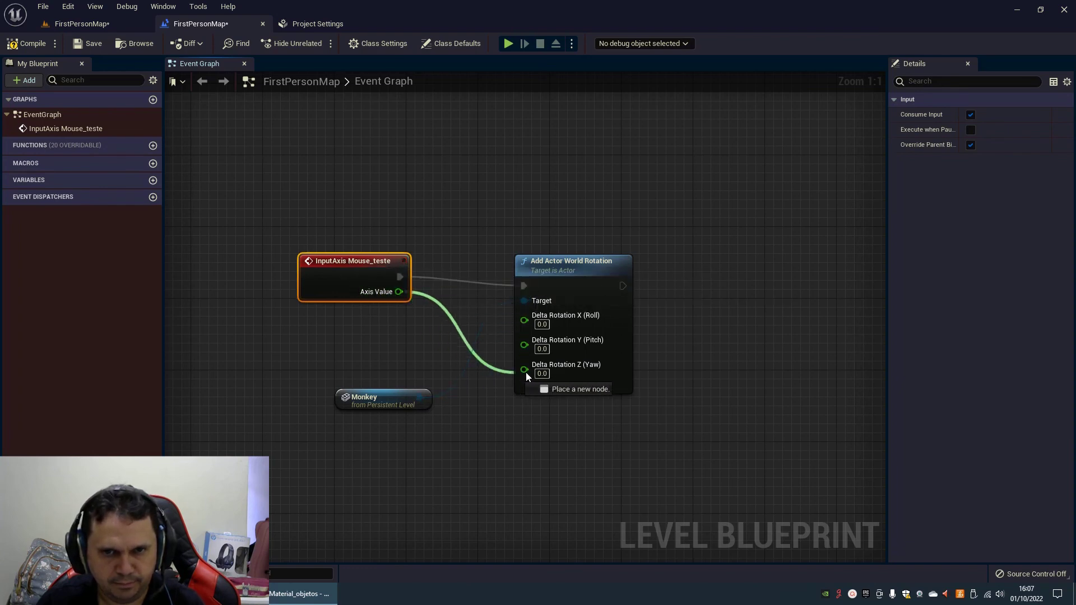
{"action": "left_click_drag", "start_coordinate": [420, 398], "coordinate": [524, 301]}
Play-test the level to watch Monkey turn with Mouse_teste, stop it, and return to the Level Blueprint graph.
{"action": "left_click", "coordinate": [89, 25]}
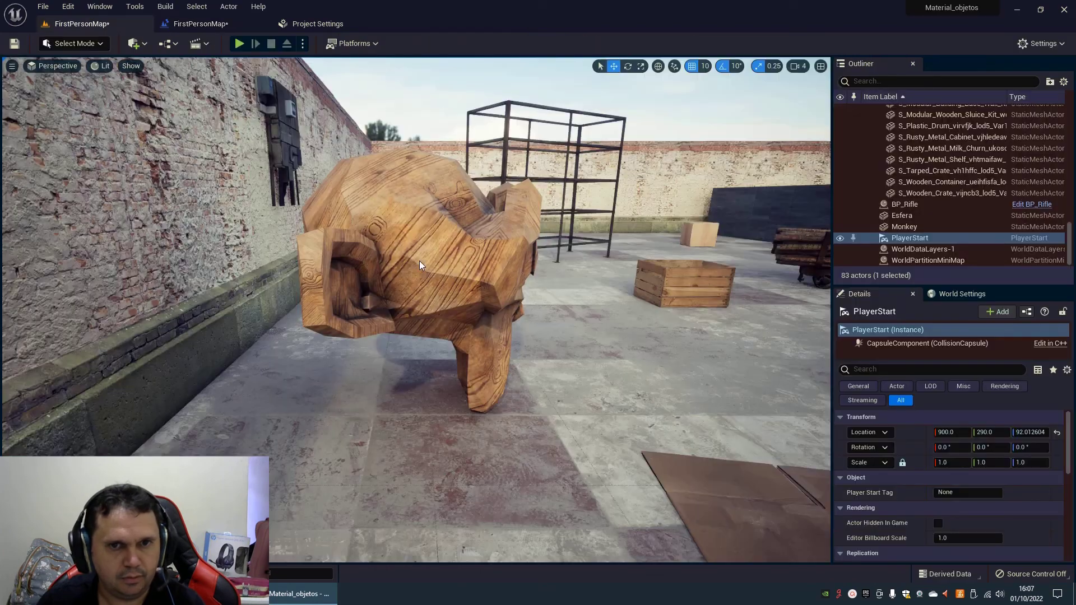
{"action": "key", "text": "alt+p"}
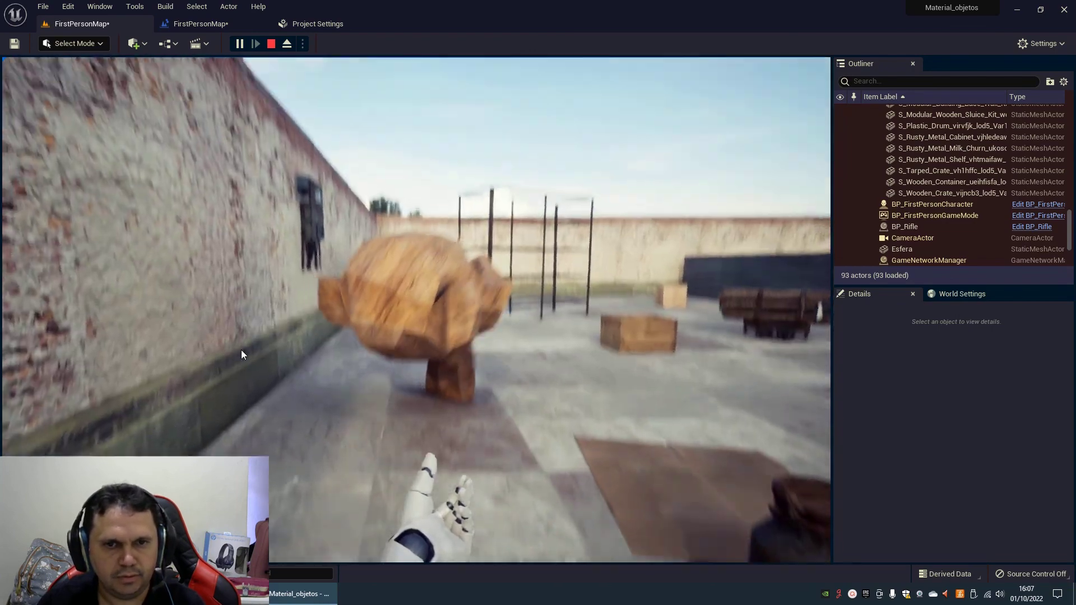
{"action": "key", "text": "Escape"}
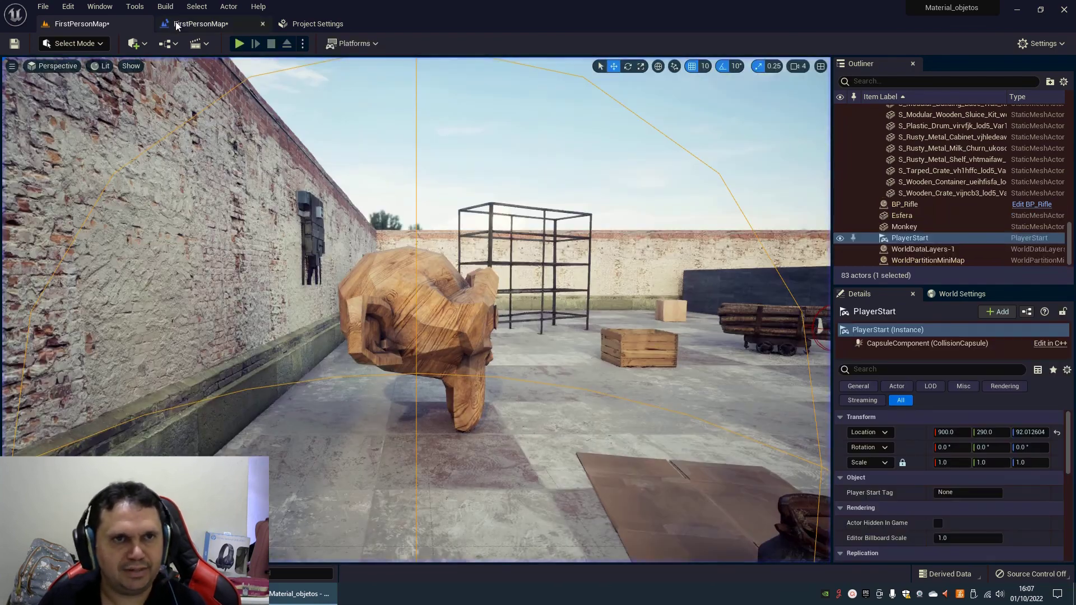
{"action": "left_click", "coordinate": [203, 24]}
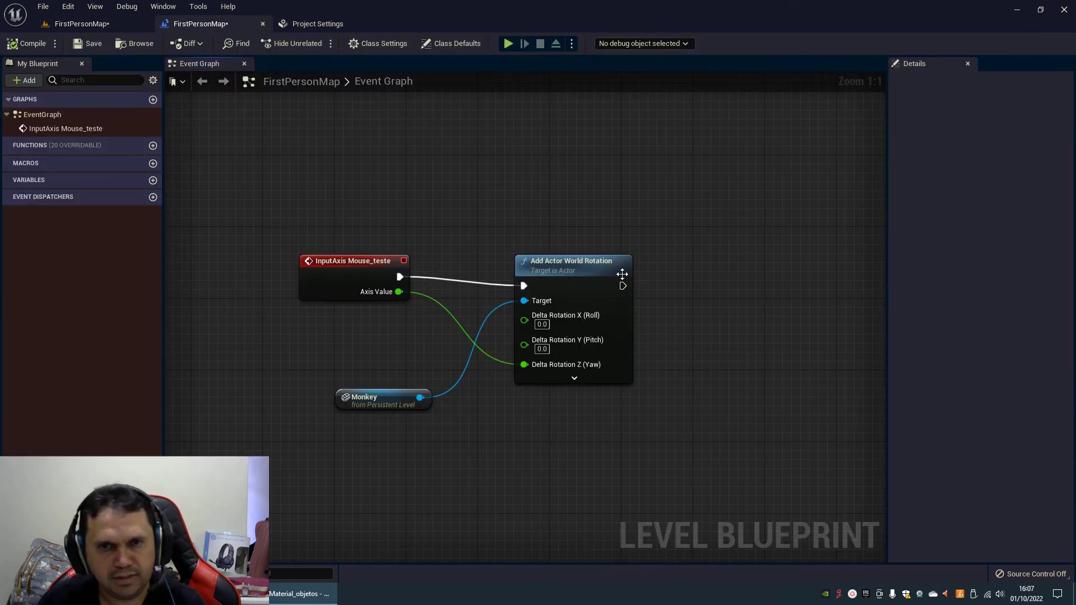
Shift the Add Actor World Rotation node right, recheck Mouse_teste's Mouse X binding, then select HDRIBackdrop in the level.
{"action": "left_click_drag", "start_coordinate": [607, 265], "coordinate": [687, 265]}
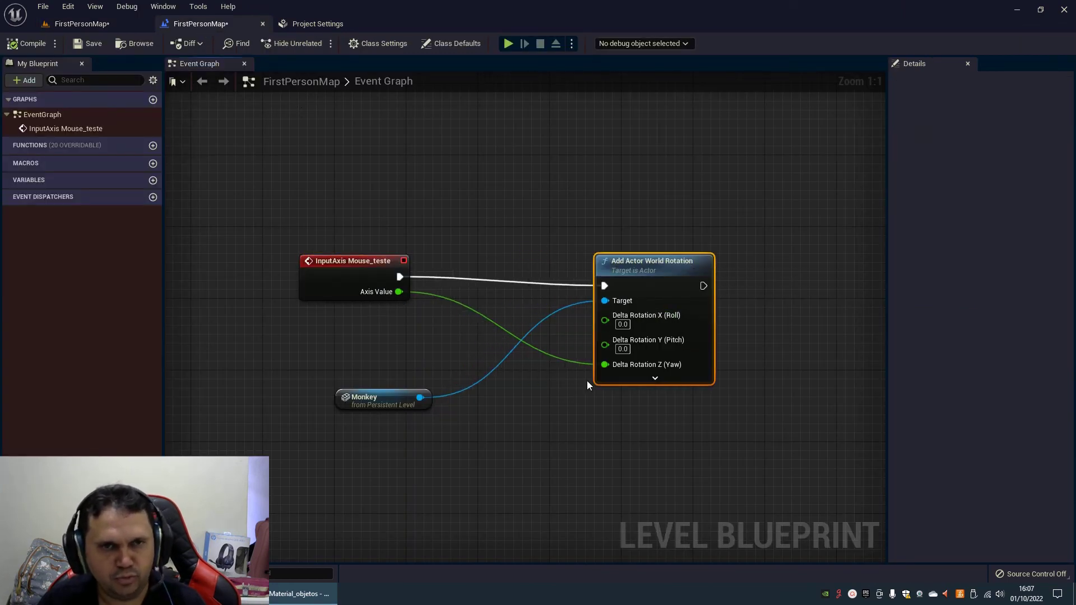
{"action": "left_click", "coordinate": [318, 24]}
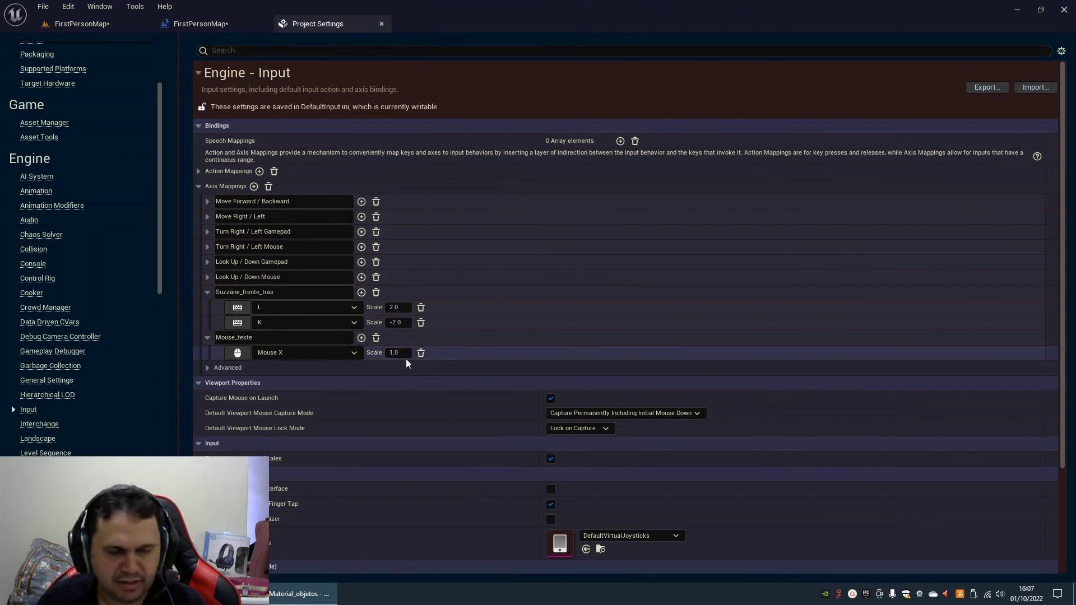
{"action": "left_click", "coordinate": [86, 28]}
{"action": "left_click", "coordinate": [634, 316]}
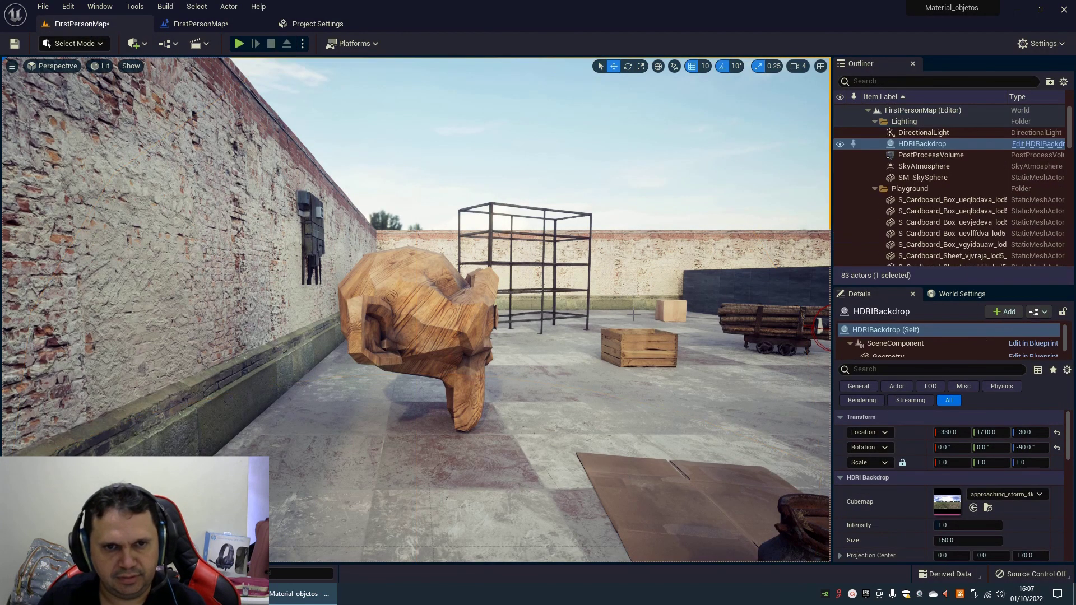